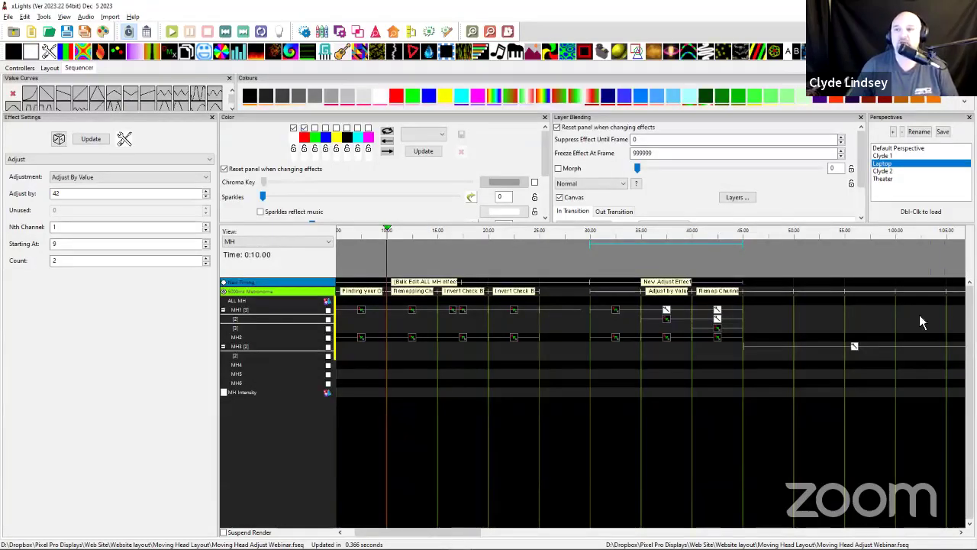
# Move the play marker to 0:08.850, just before the Finding your Offset effect
pyautogui.hscroll(-1, 439, 363)
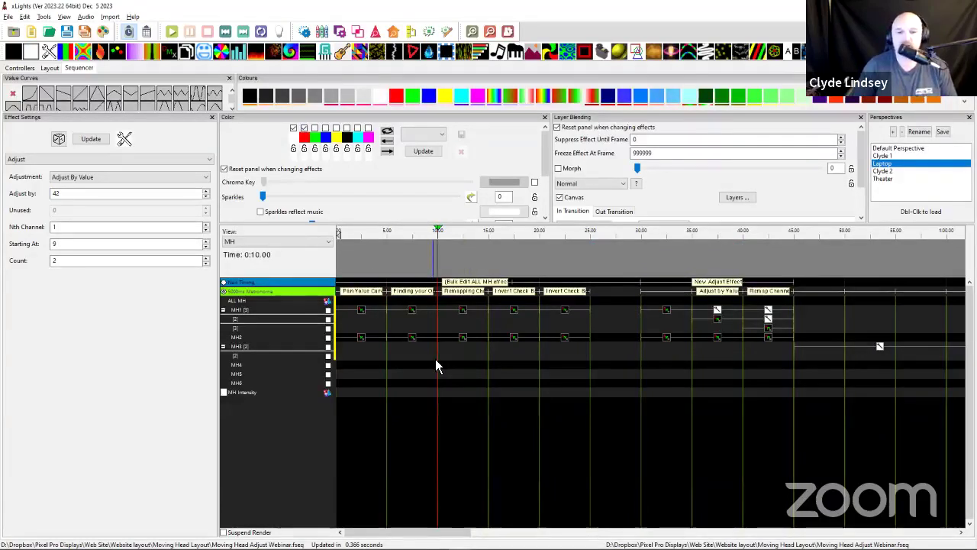
pyautogui.scroll(2, 435, 361)
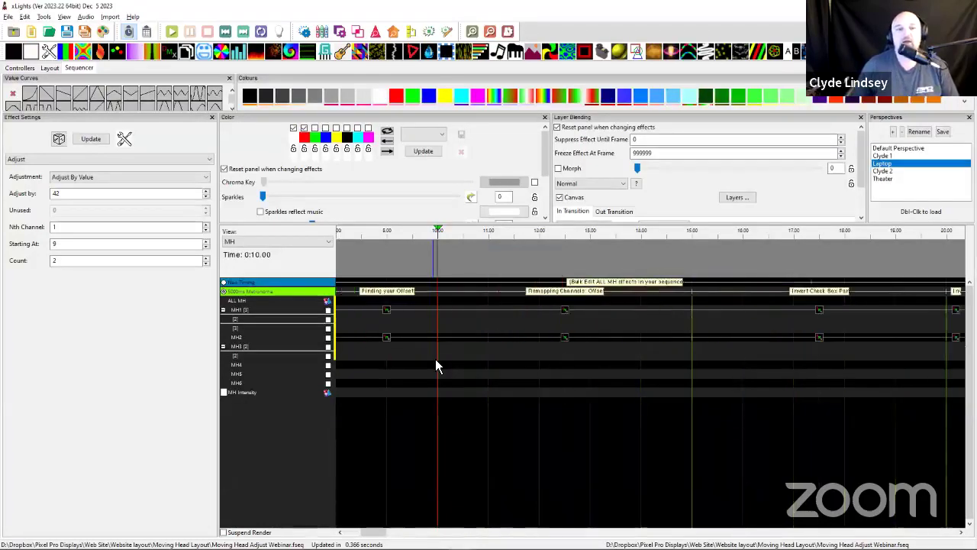
pyautogui.click(380, 241)
pyautogui.scroll(-1, 385, 256)
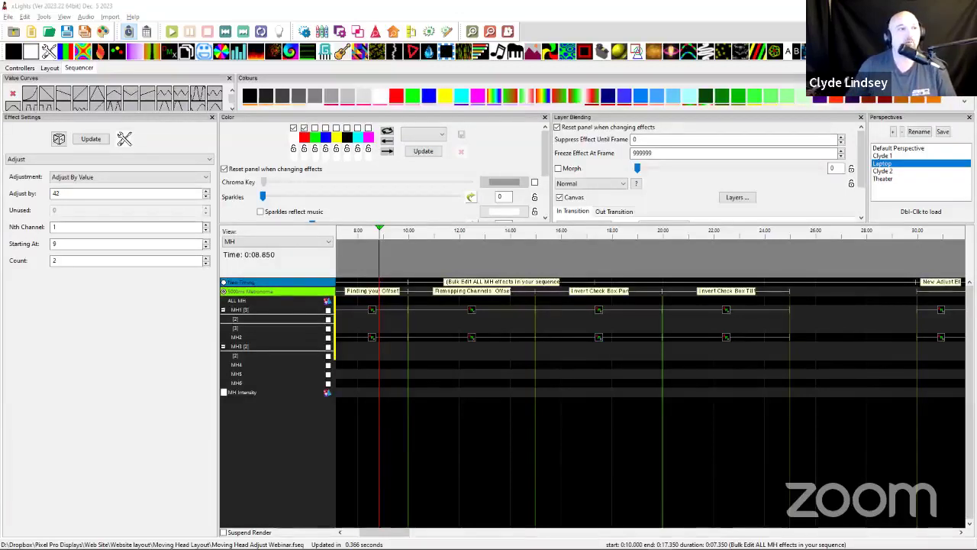
# Show the house layout zoomed in on the six moving heads, with MH2's properties listed
pyautogui.click(49, 69)
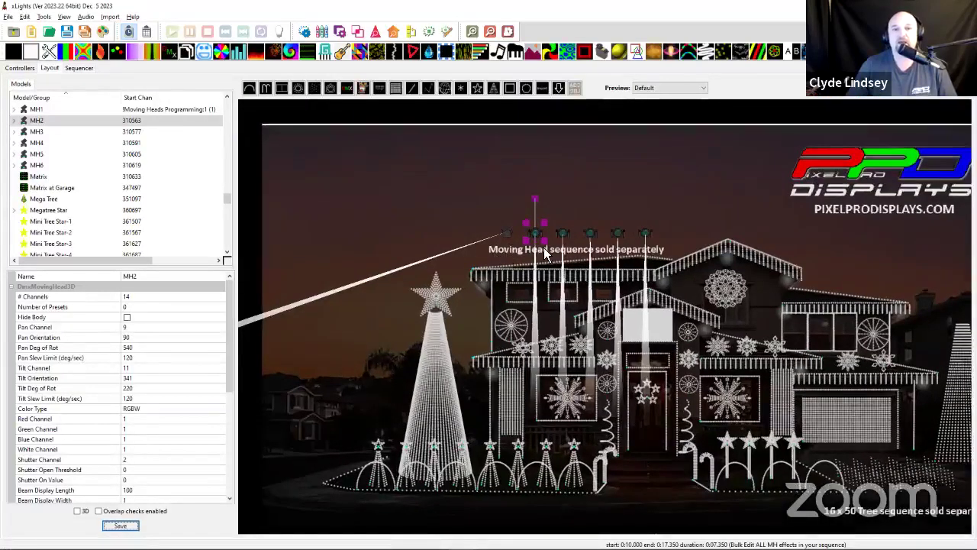
pyautogui.scroll(2, 546, 256)
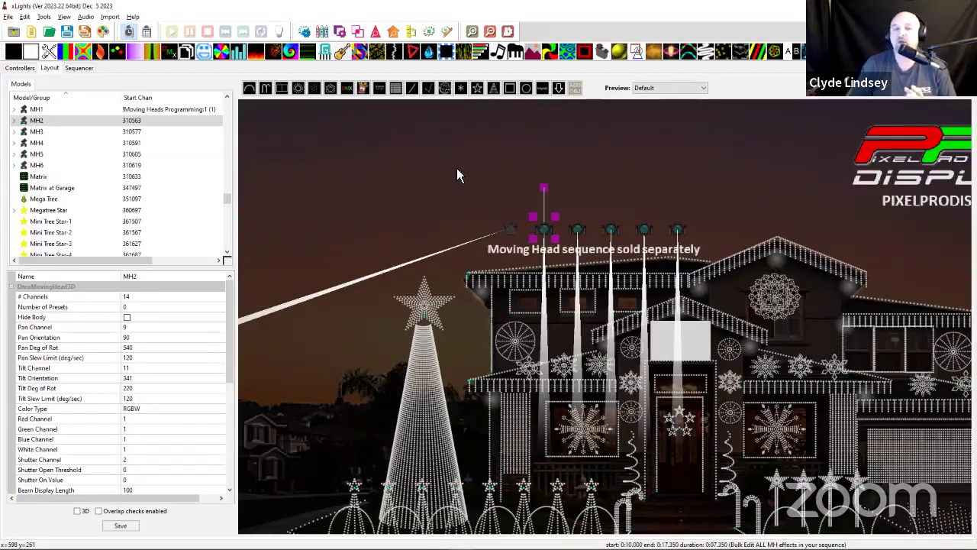
# Return to the sequencer and place the play marker at 0:10.00
pyautogui.click(80, 67)
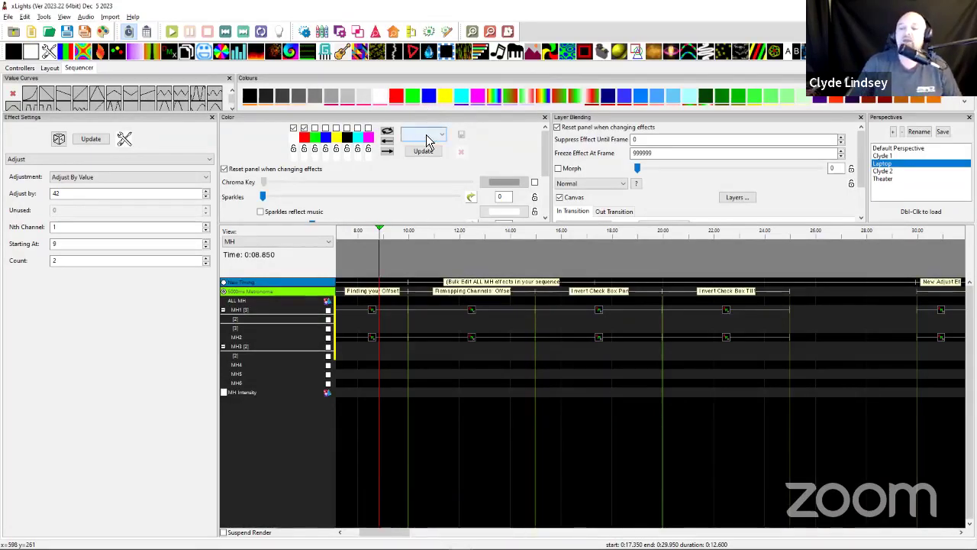
pyautogui.click(408, 262)
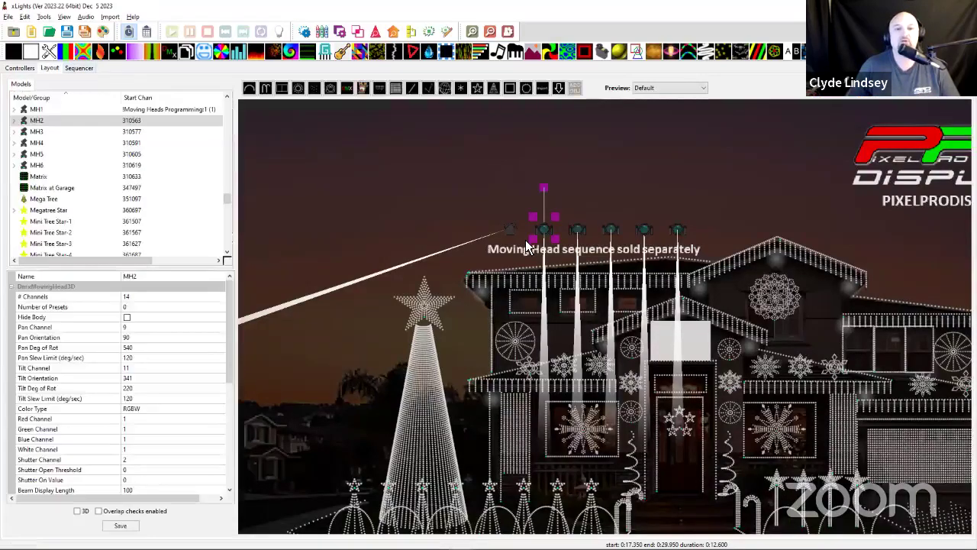
# Inspect MH1's Pan Orientation, then restore the window to a smaller size and select MH2
pyautogui.scroll(3, 549, 227)
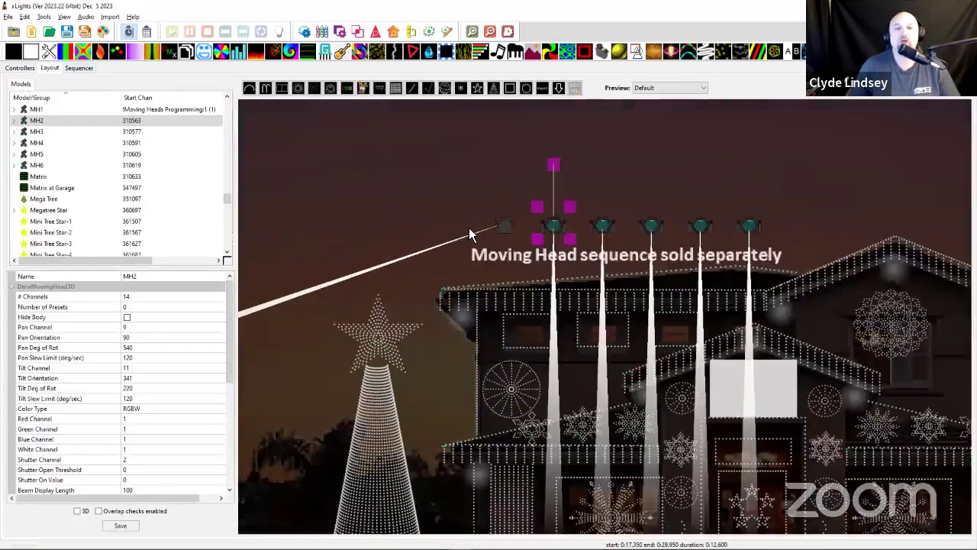
pyautogui.click(558, 195)
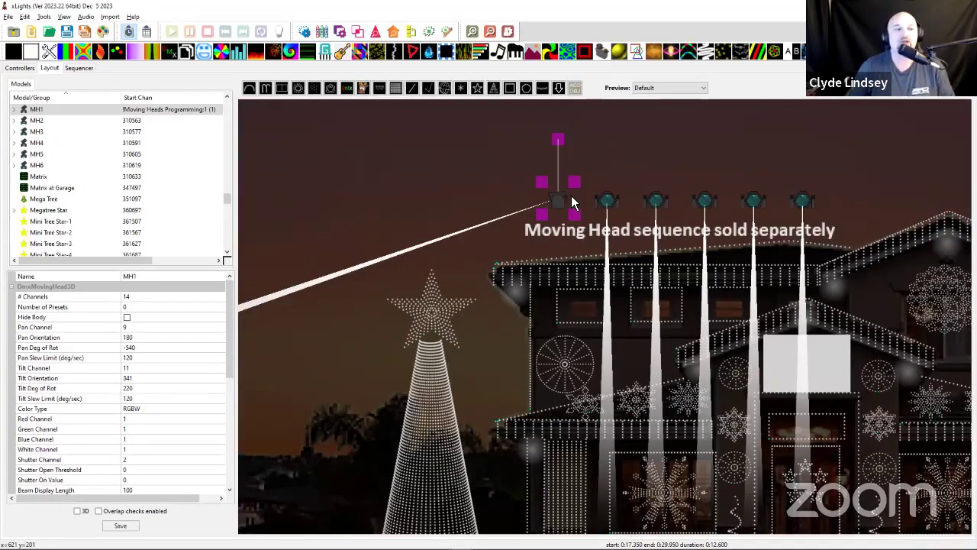
pyautogui.click(145, 338)
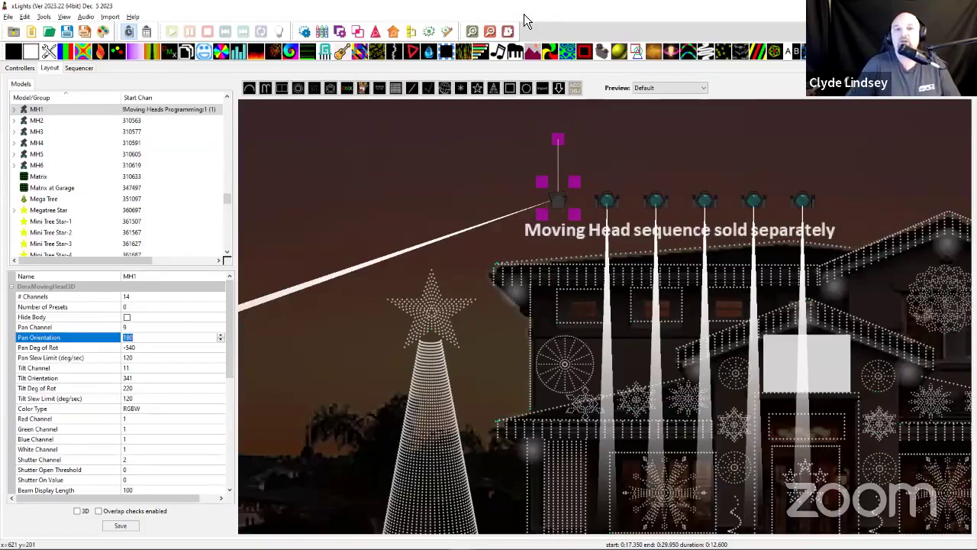
pyautogui.moveTo(524, 14); pyautogui.dragTo(476, 16)
pyautogui.click(725, 255)
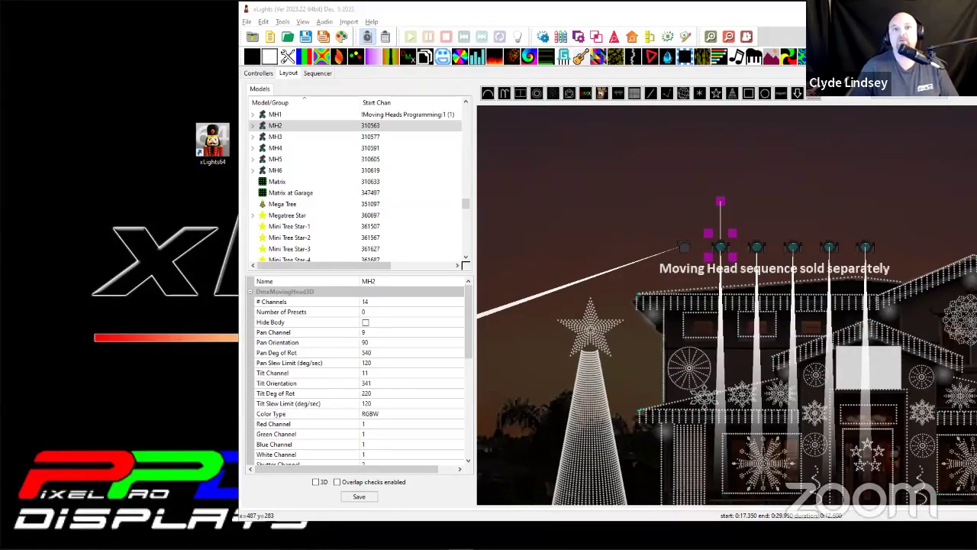
pyautogui.hotkey('alt', 'Tab')
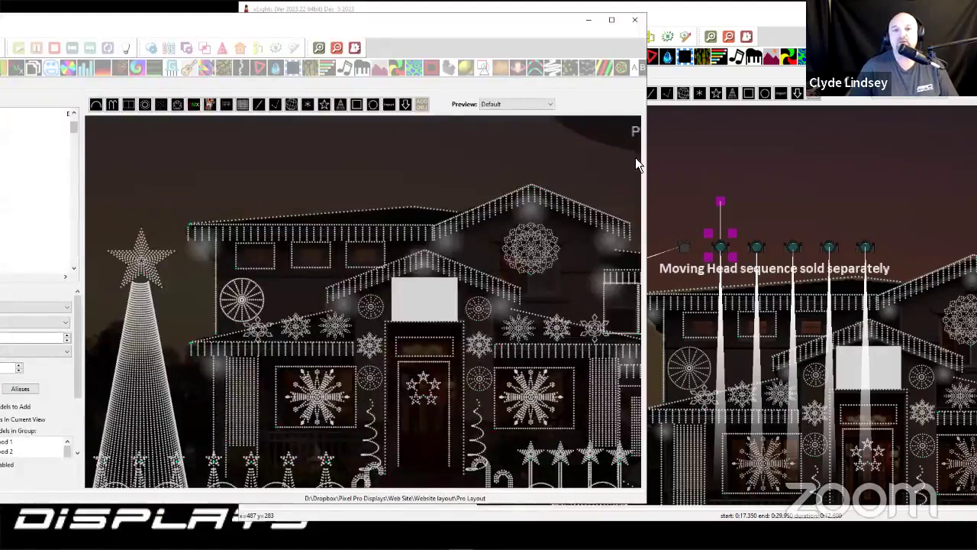
pyautogui.moveTo(647, 169); pyautogui.dragTo(117, 26)
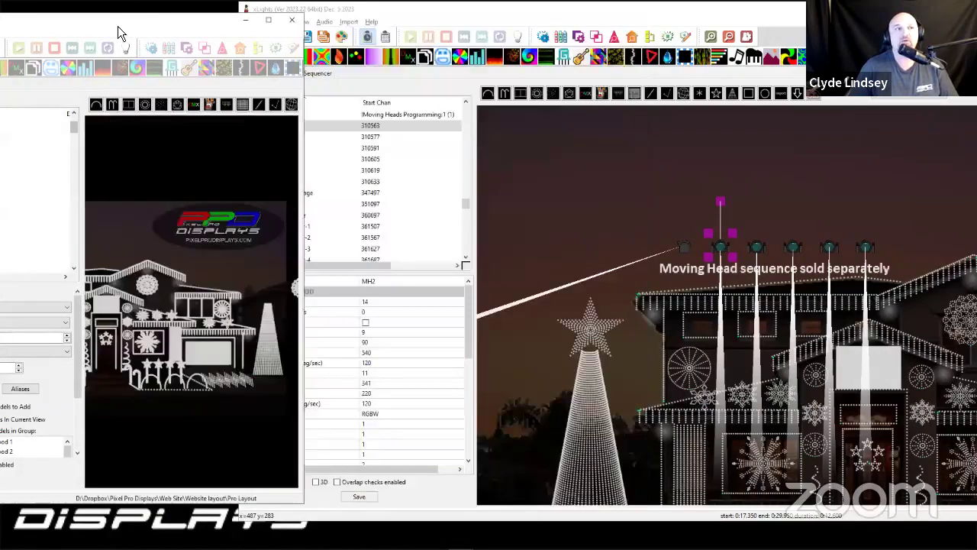
pyautogui.doubleClick(119, 29)
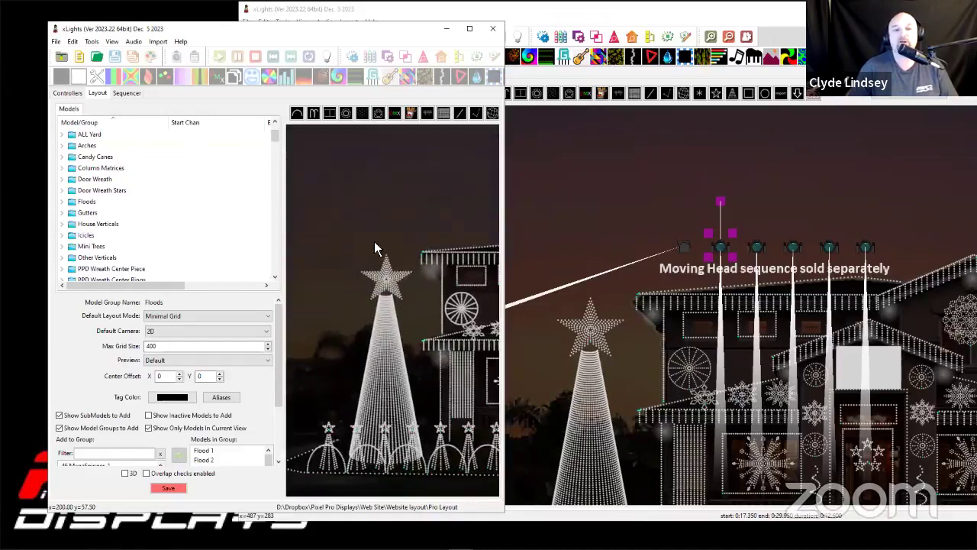
pyautogui.click(462, 217)
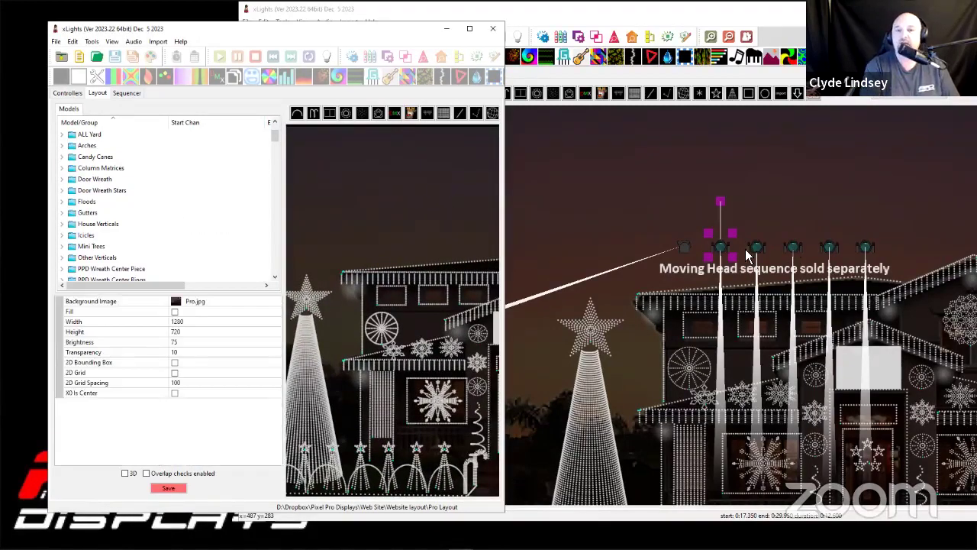
pyautogui.click(591, 156)
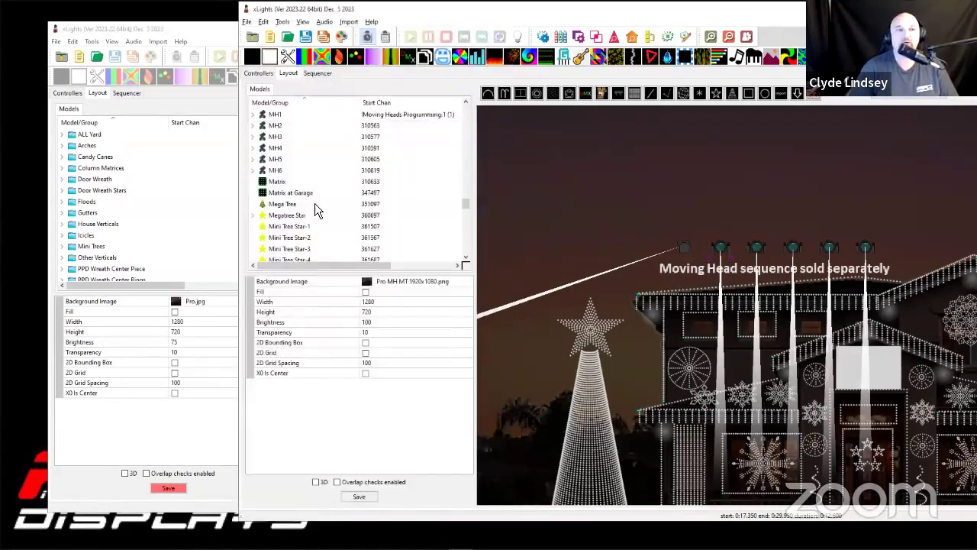
pyautogui.scroll(-4, 102, 221)
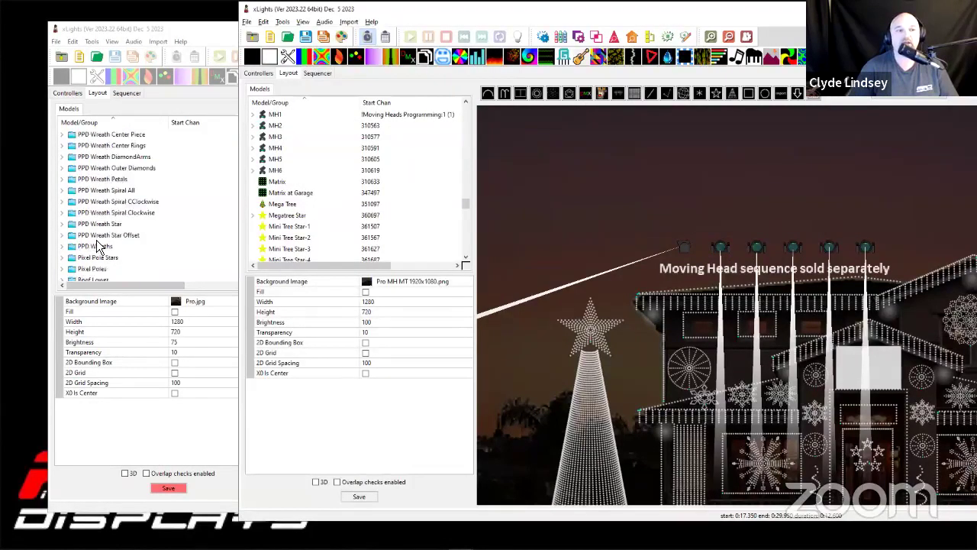
pyautogui.click(98, 246)
pyautogui.click(606, 229)
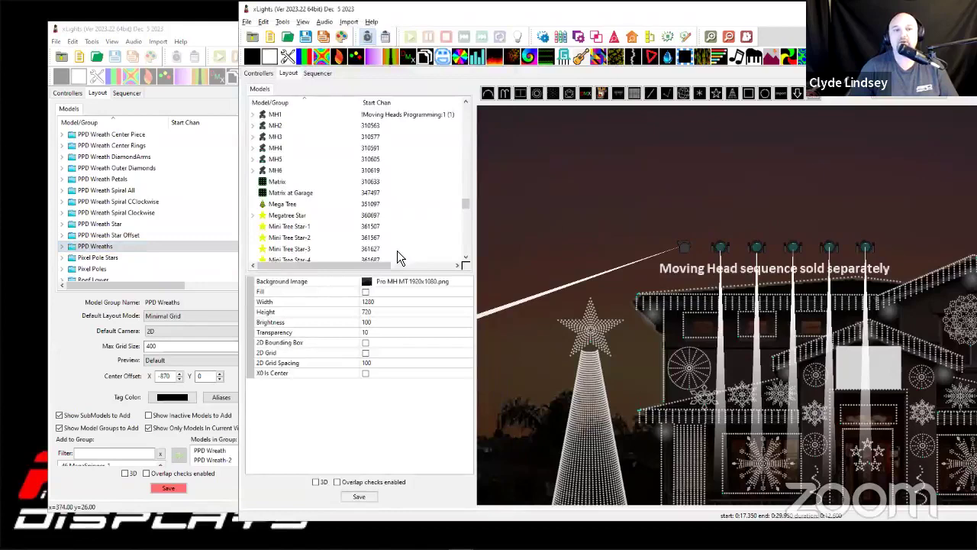
pyautogui.click(718, 249)
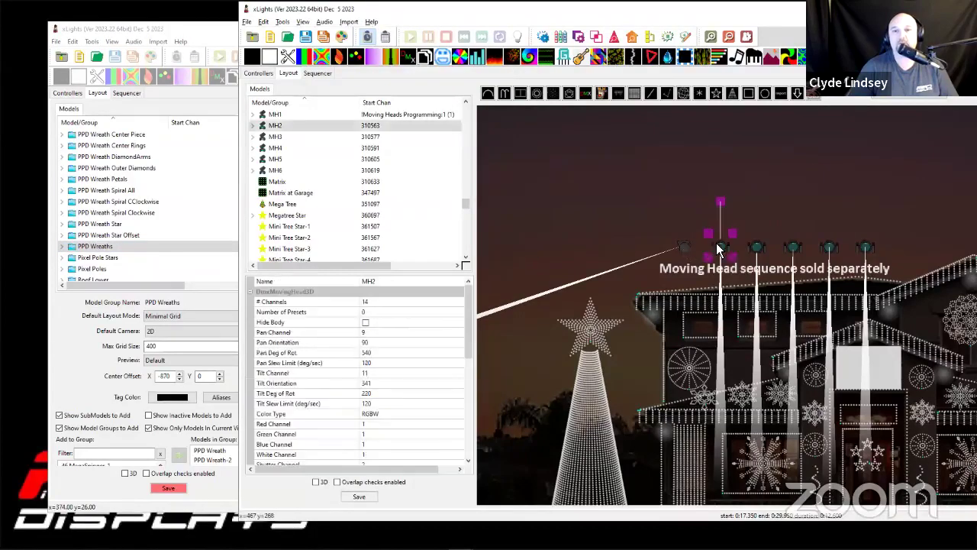
pyautogui.click(196, 32)
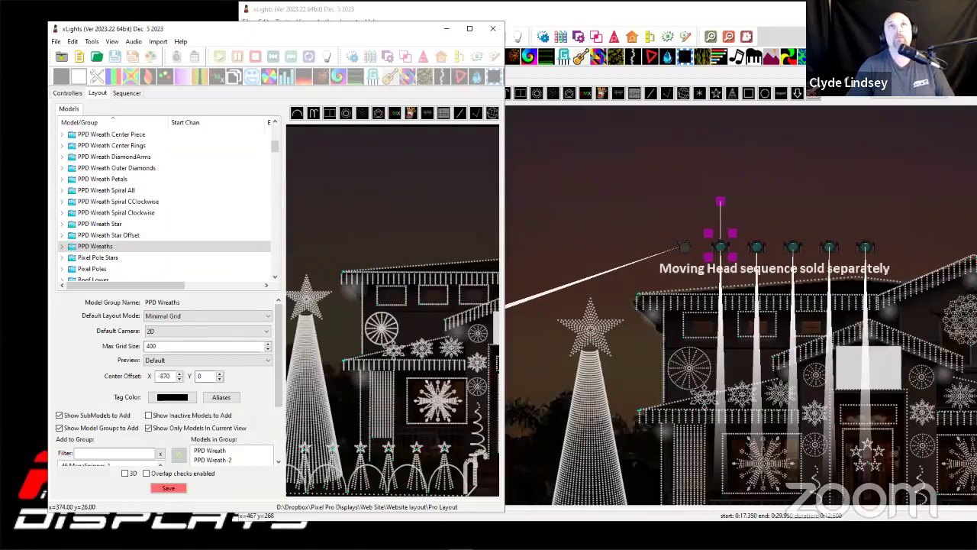
pyautogui.click(446, 28)
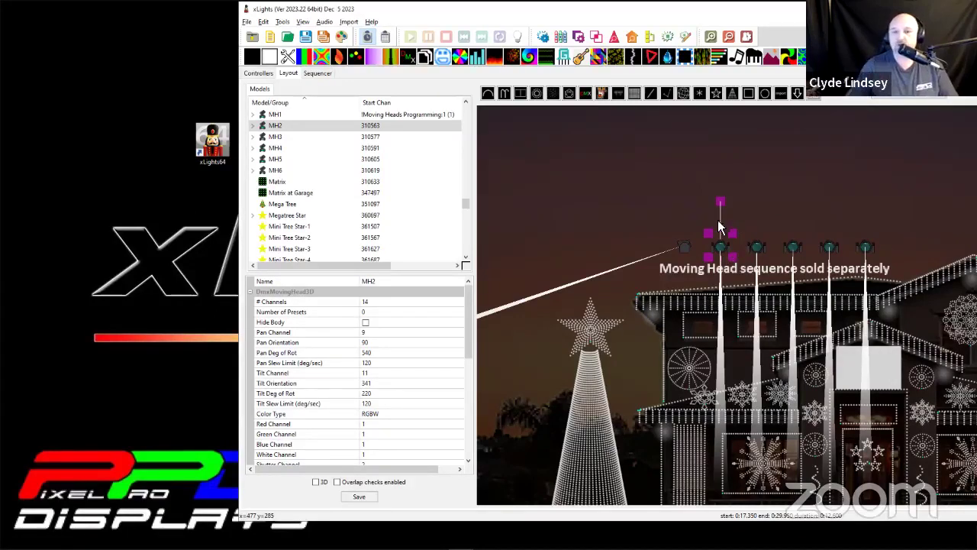
# Select MH1 in the layout and maximize the xLights window
pyautogui.click(690, 249)
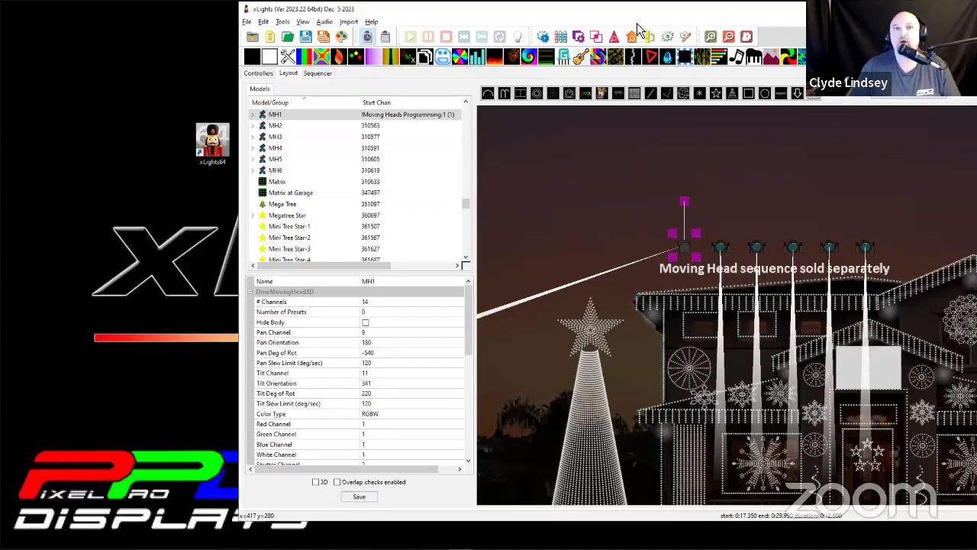
pyautogui.moveTo(615, 12); pyautogui.dragTo(534, 3)
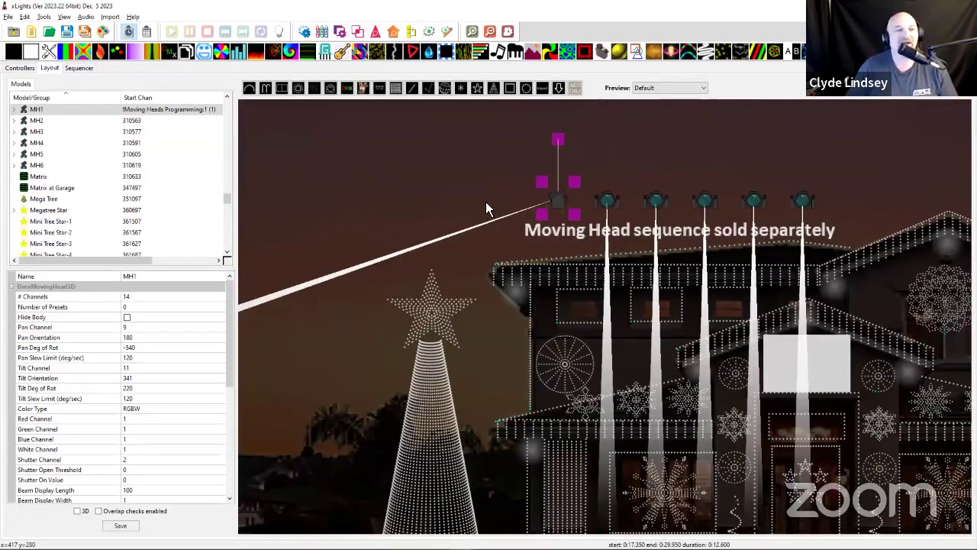
pyautogui.click(612, 206)
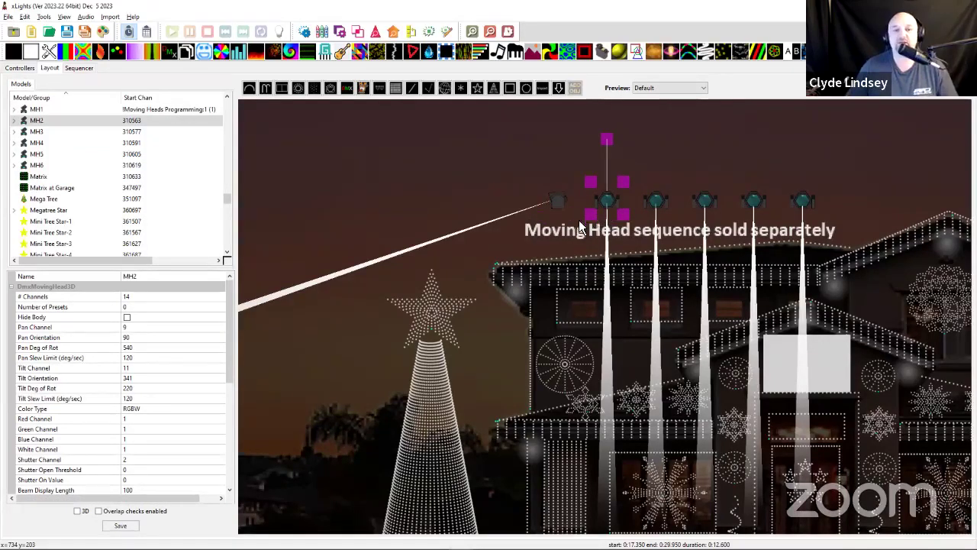
pyautogui.click(153, 348)
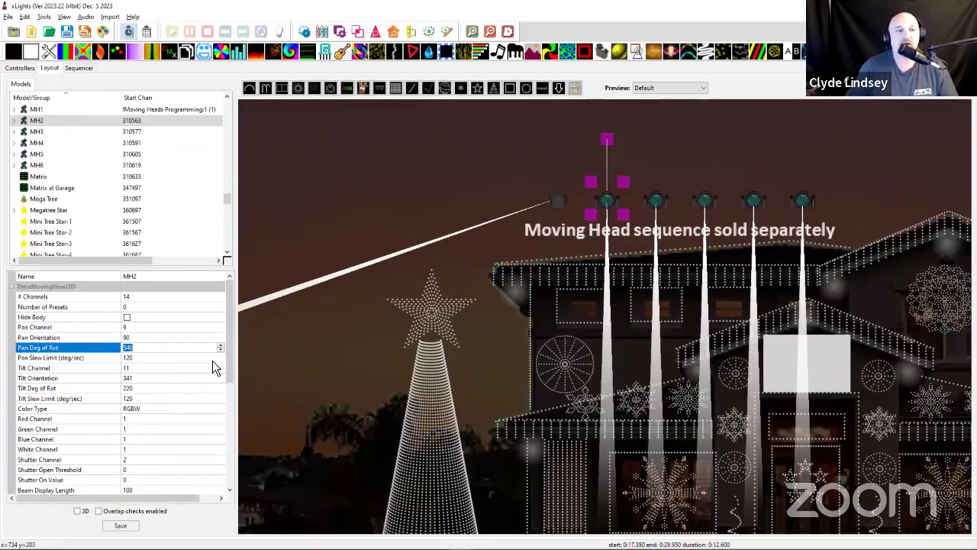
pyautogui.click(153, 337)
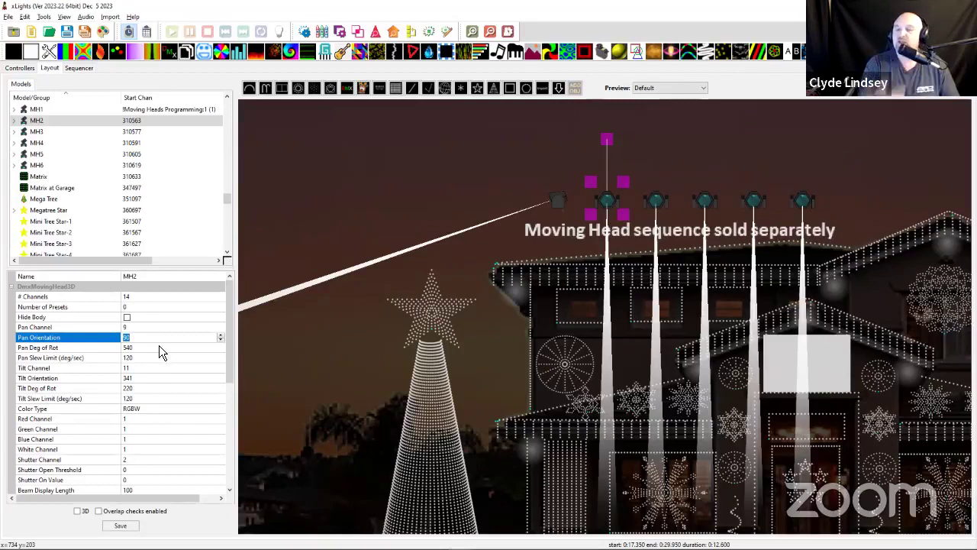
pyautogui.click(562, 203)
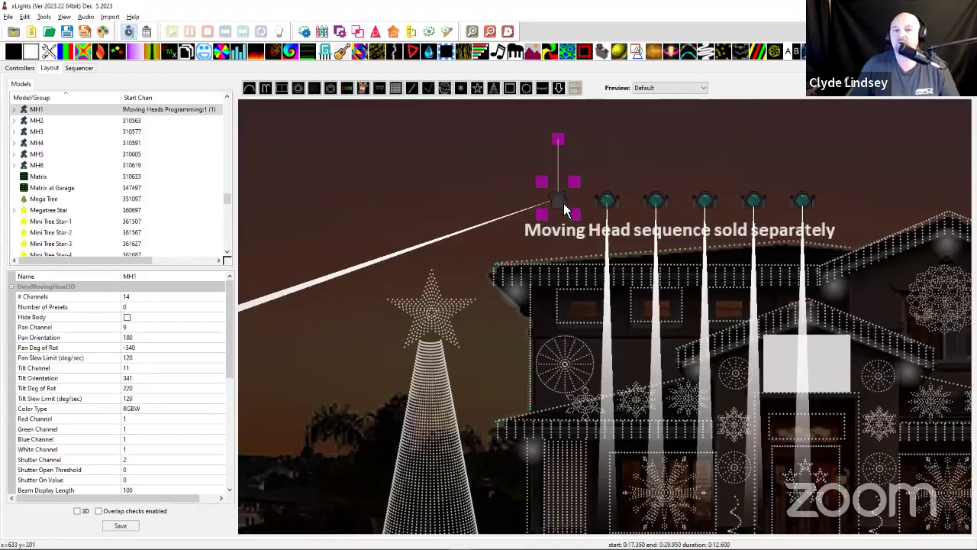
pyautogui.click(611, 202)
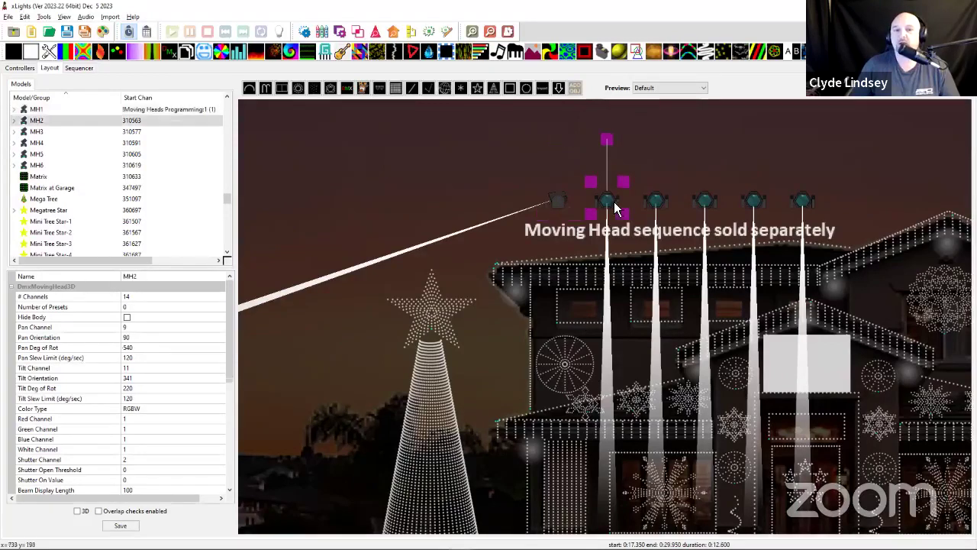
pyautogui.click(558, 209)
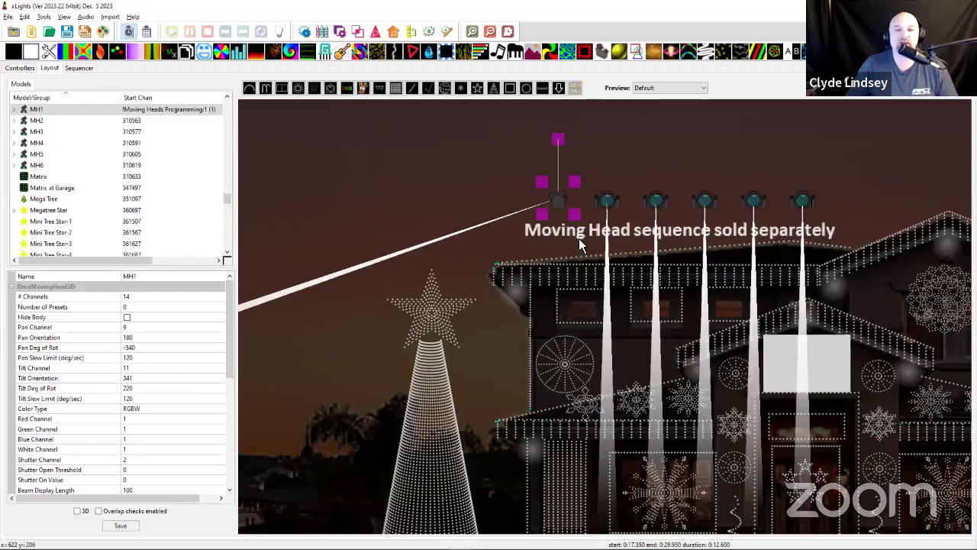
pyautogui.click(612, 203)
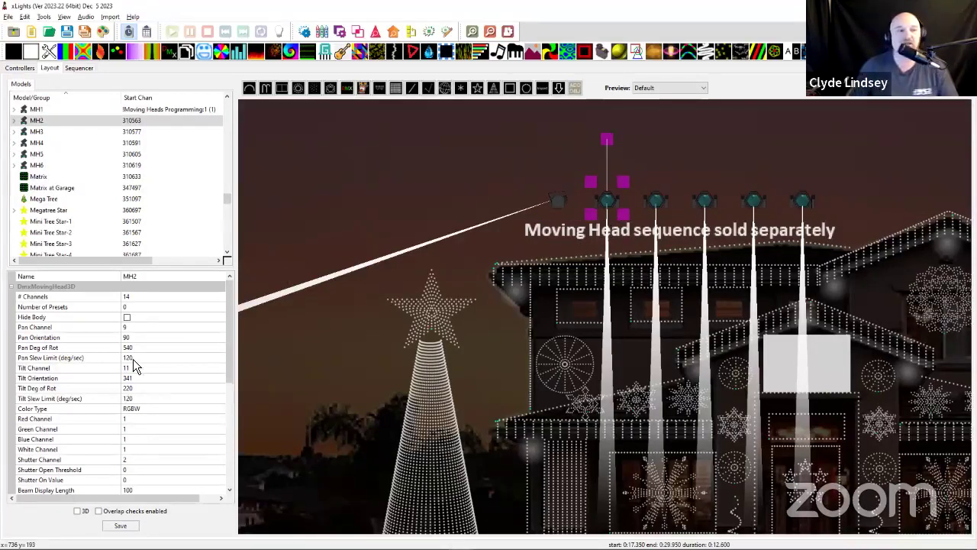
pyautogui.click(144, 336)
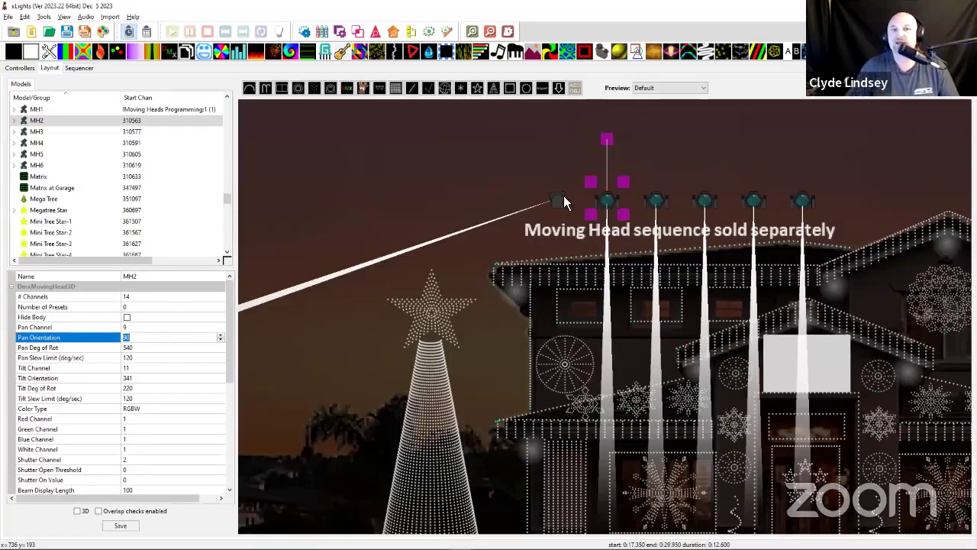
pyautogui.click(558, 202)
pyautogui.click(163, 337)
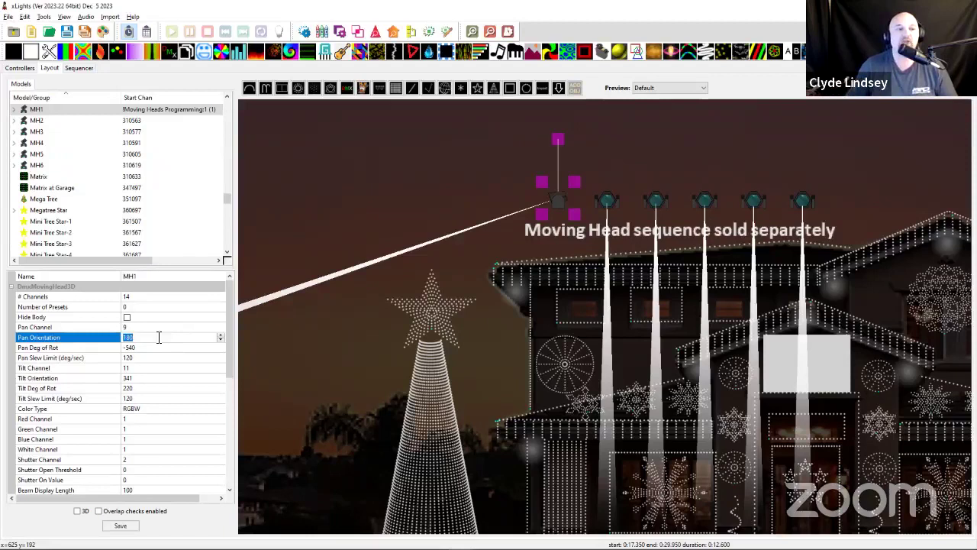
pyautogui.write('90')
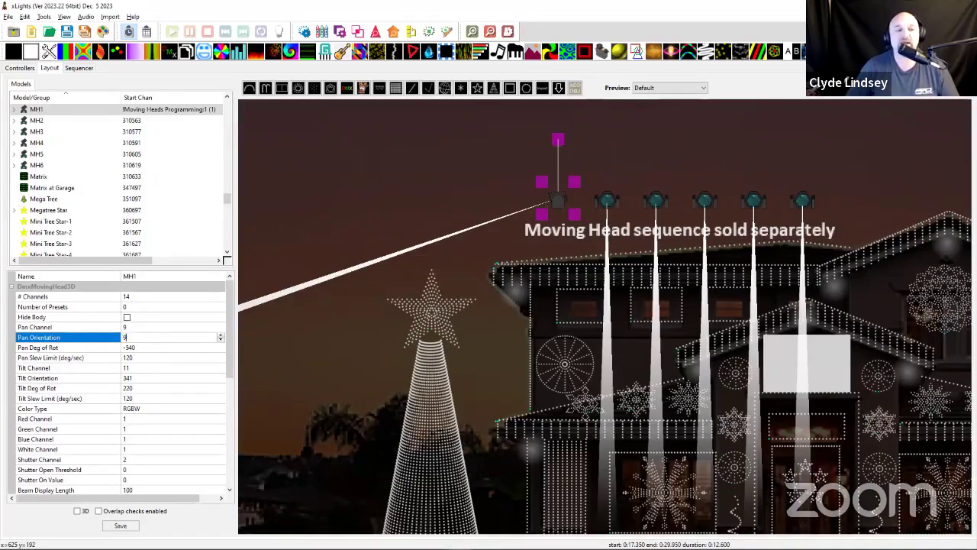
pyautogui.click(149, 348)
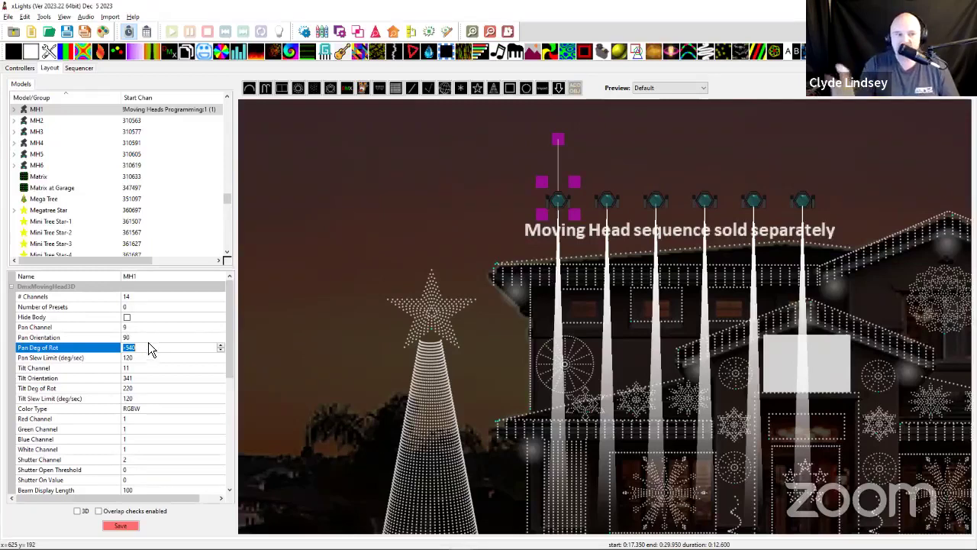
pyautogui.click(145, 338)
pyautogui.write('18')
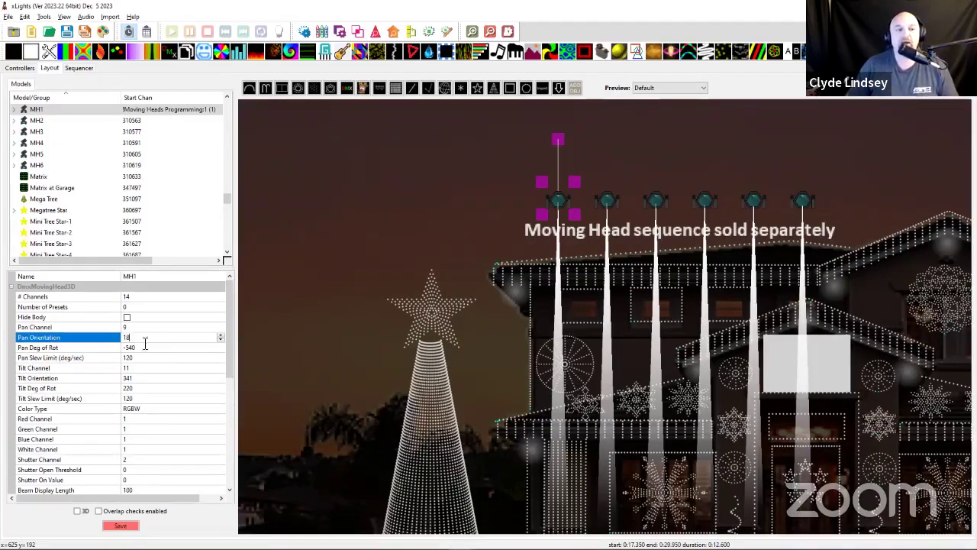
pyautogui.click(143, 349)
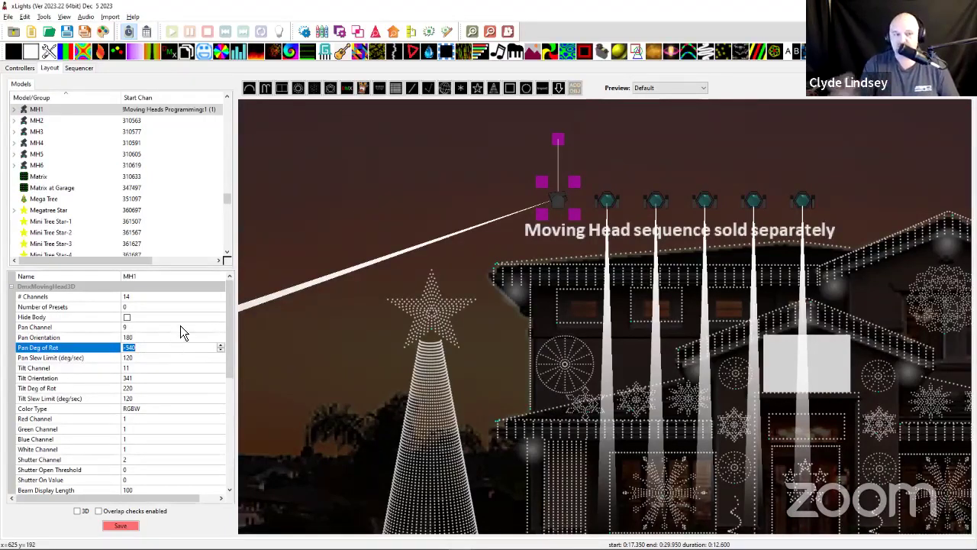
pyautogui.click(607, 202)
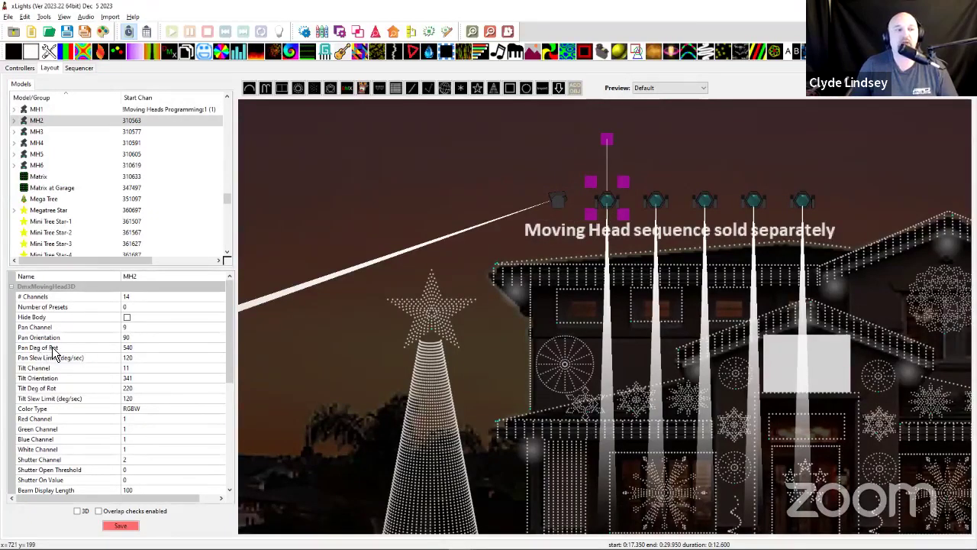
pyautogui.click(183, 348)
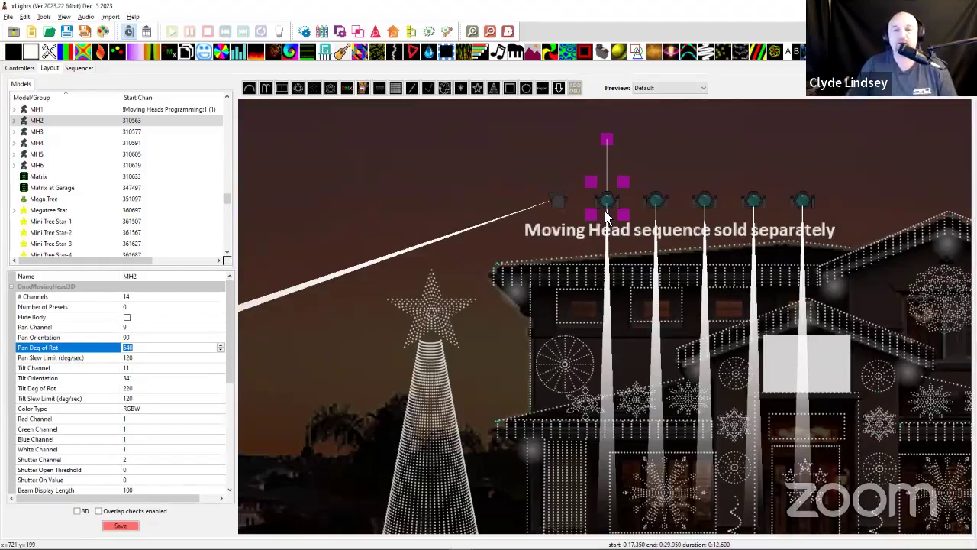
pyautogui.click(560, 203)
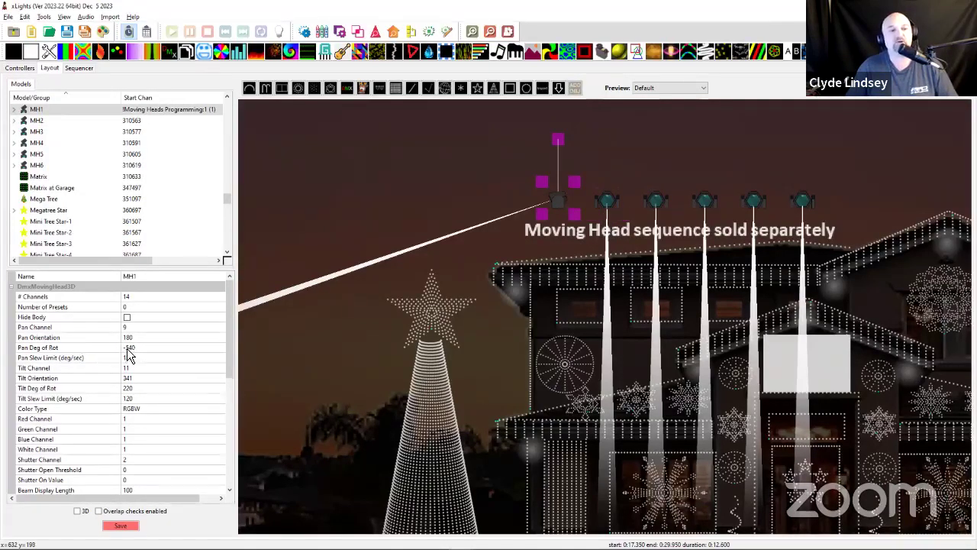
pyautogui.click(128, 350)
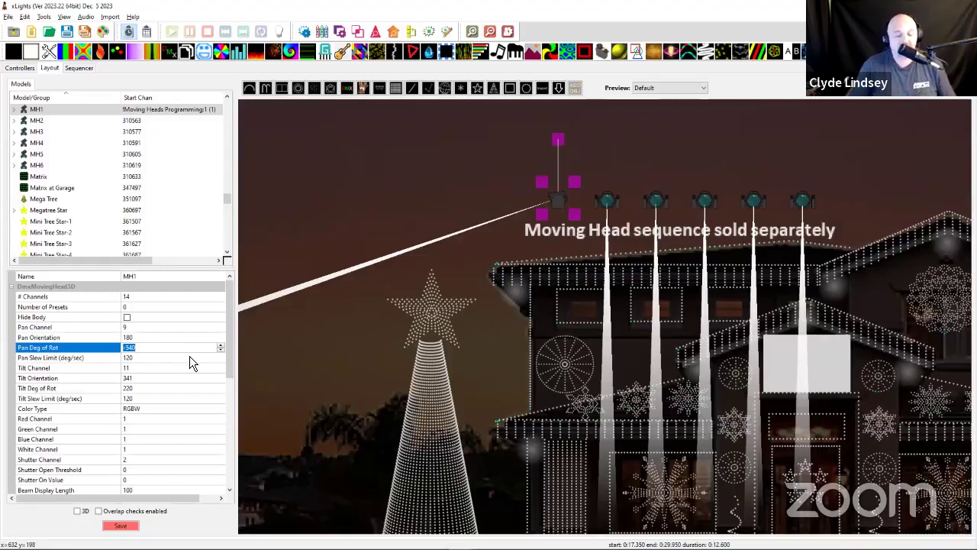
pyautogui.click(606, 209)
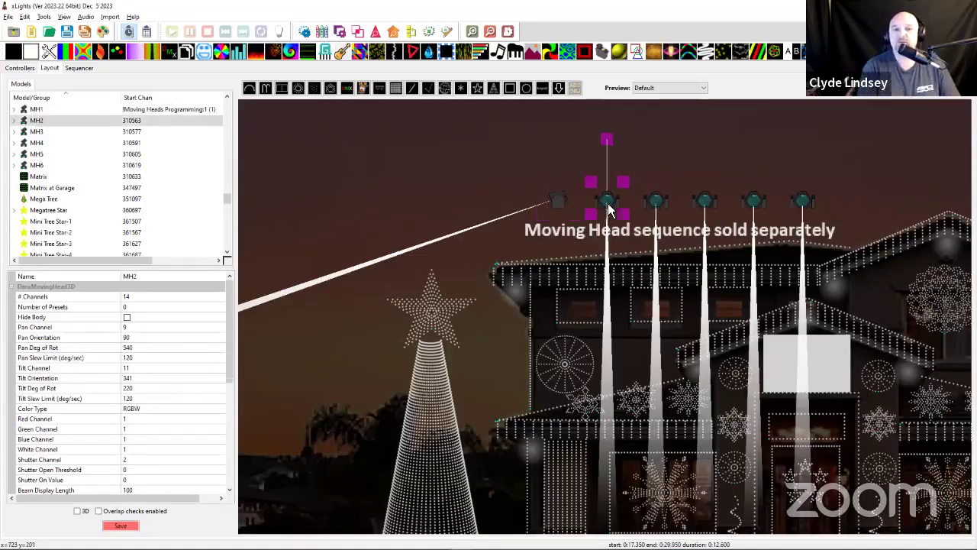
pyautogui.click(142, 345)
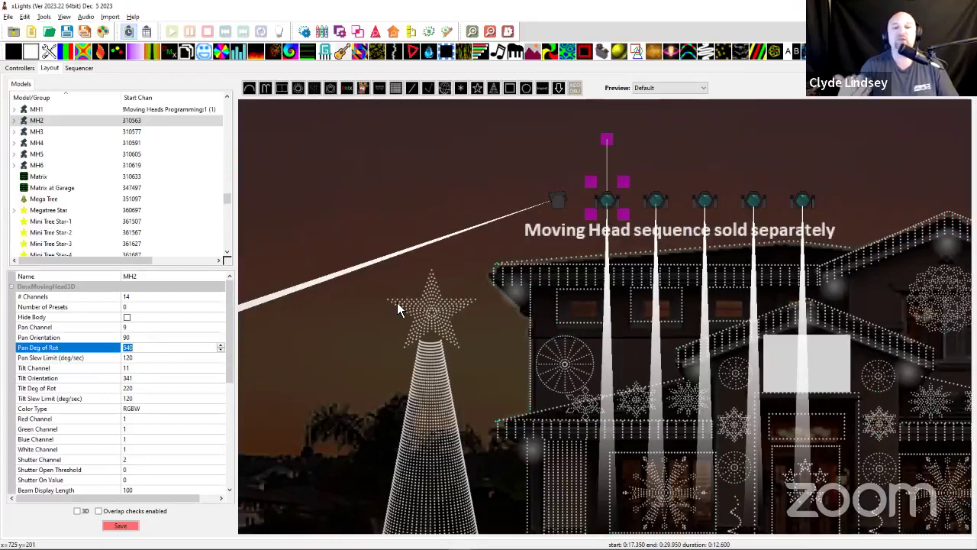
pyautogui.click(549, 207)
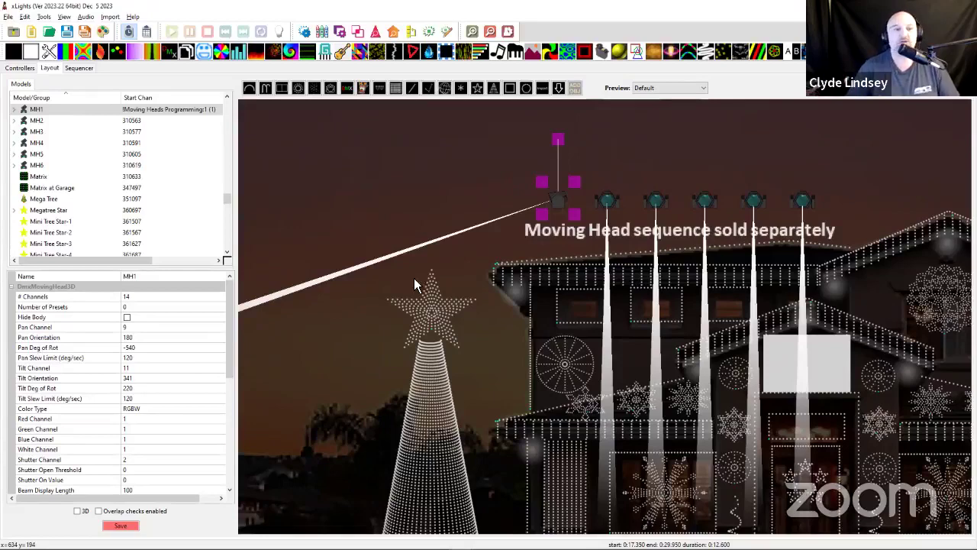
# Back in the sequencer, rewind to the start and select MH1's Pan Value Curve effect
pyautogui.click(79, 68)
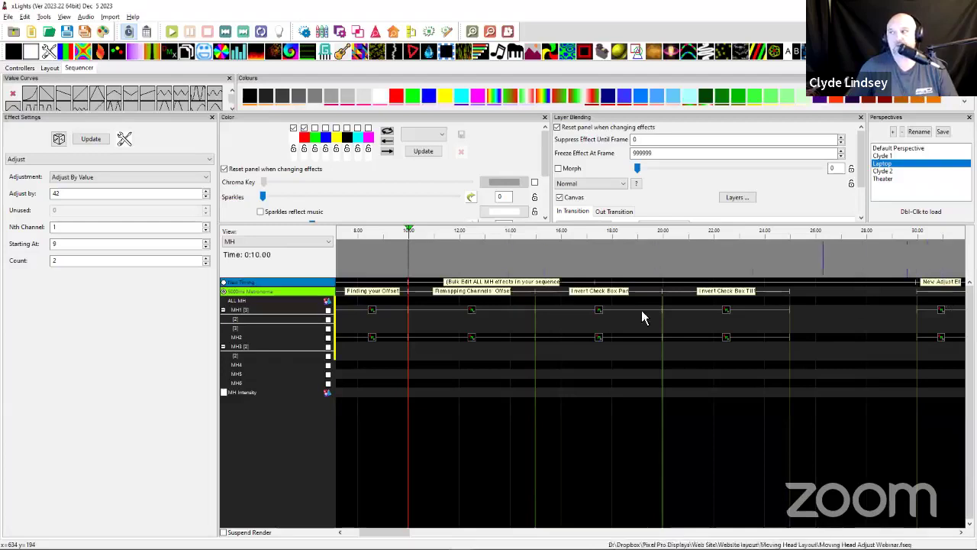
pyautogui.click(373, 312)
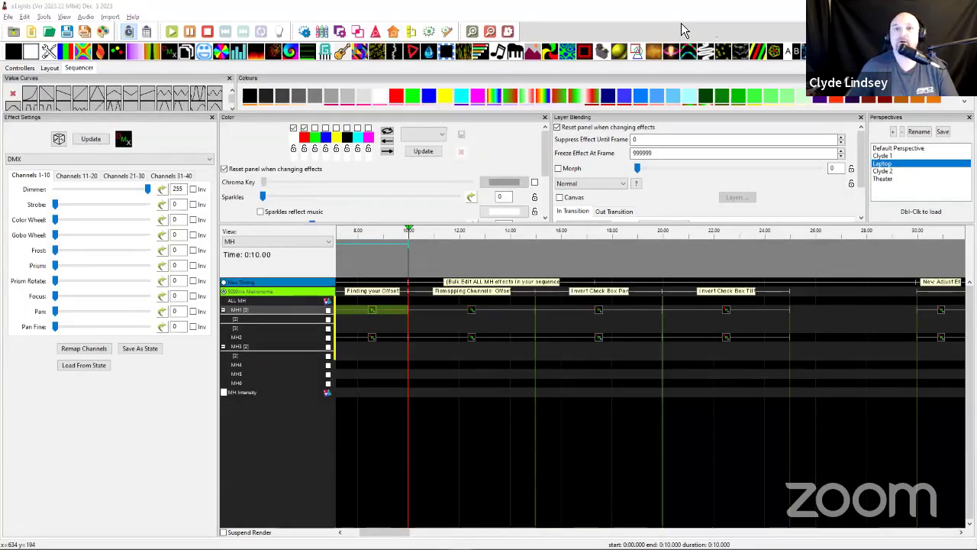
pyautogui.click(376, 314)
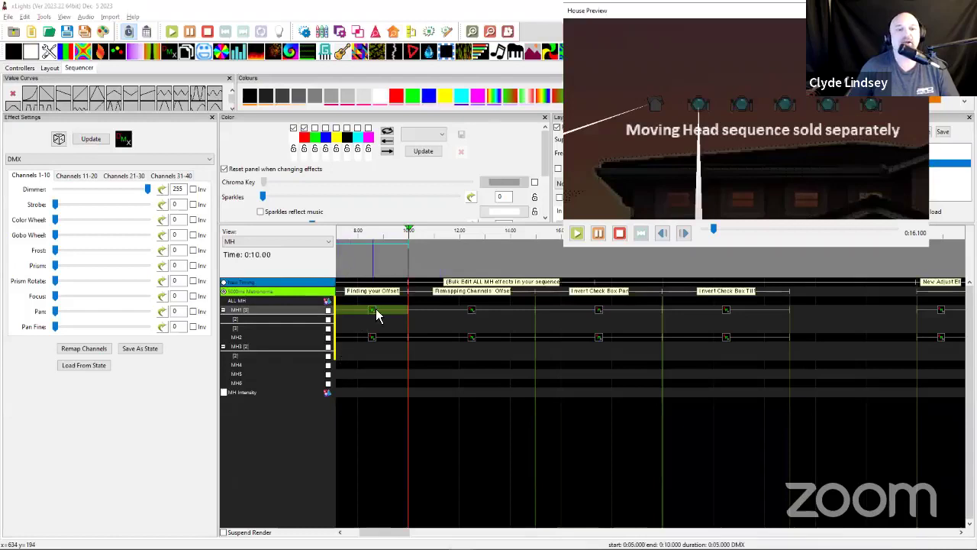
pyautogui.click(373, 326)
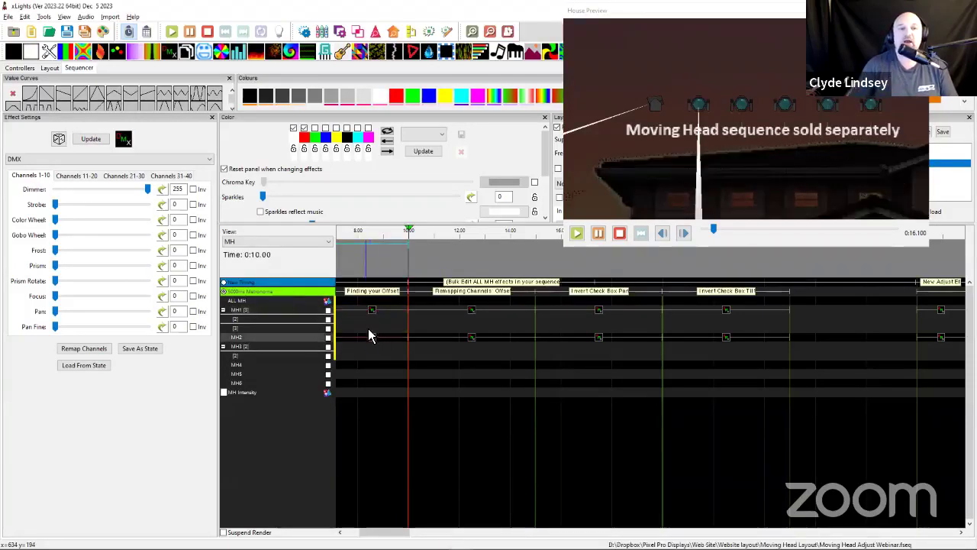
pyautogui.press('Home')
pyautogui.click(397, 310)
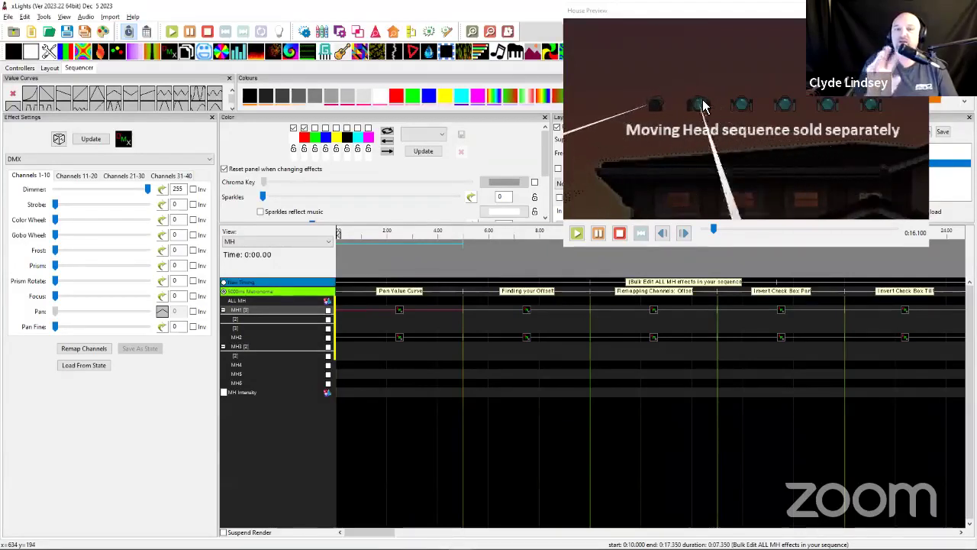
# Select MH2's pan effect and check its 84–160–84 pan value curve
pyautogui.click(399, 311)
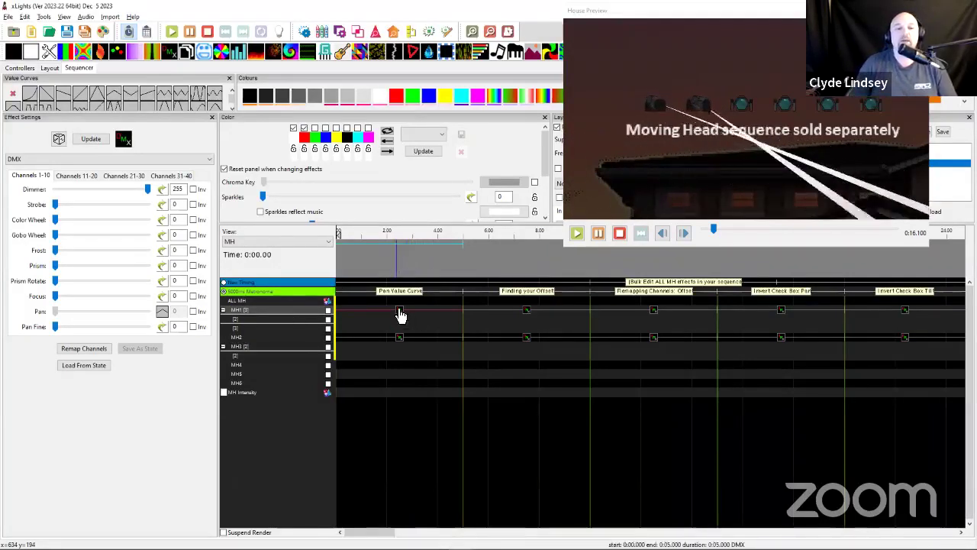
pyautogui.click(399, 338)
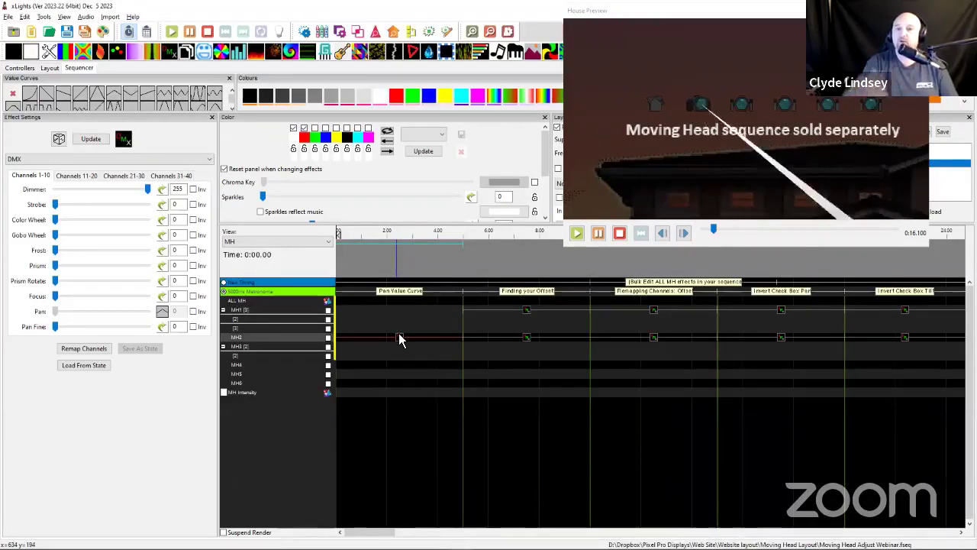
pyautogui.click(163, 312)
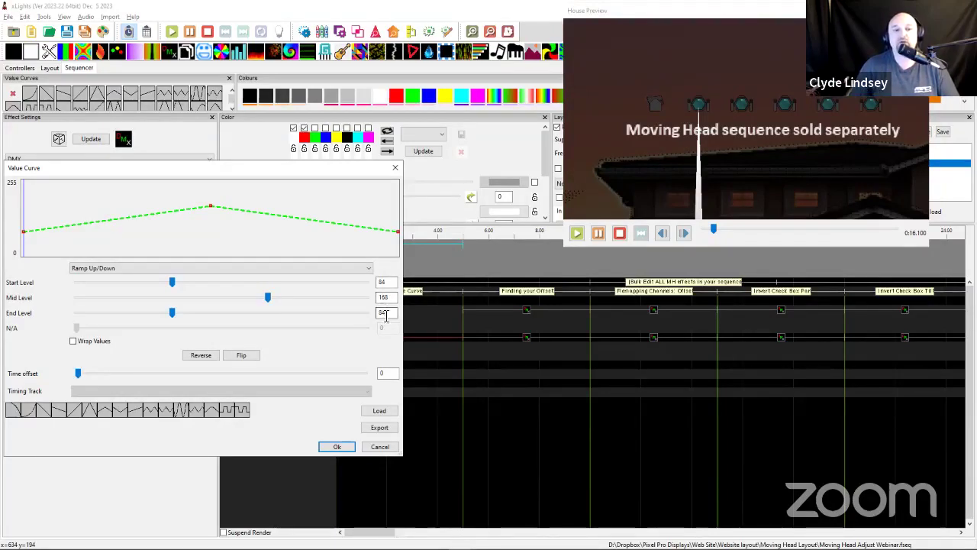
pyautogui.click(337, 446)
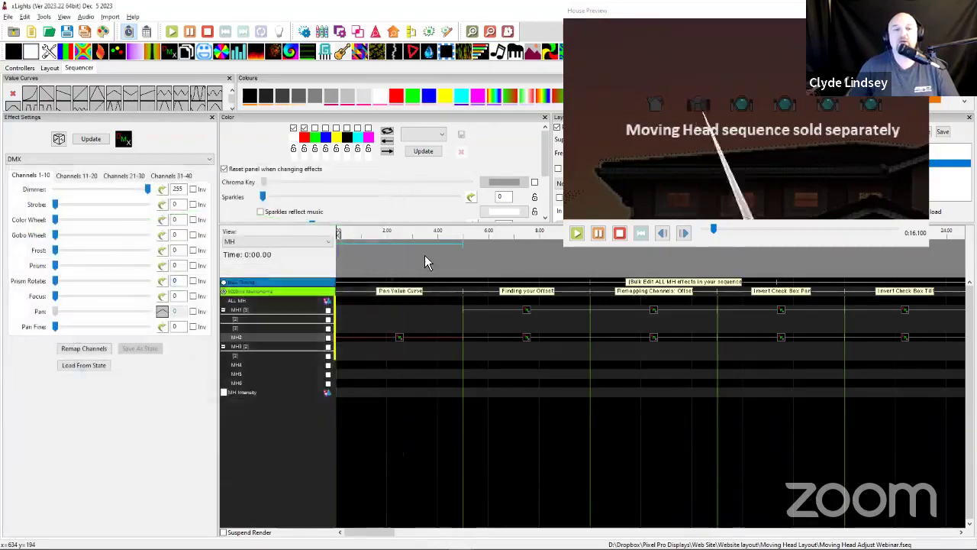
# Copy MH2's pan effect and paste it into MH1's empty slot at the start
pyautogui.rightClick(397, 339)
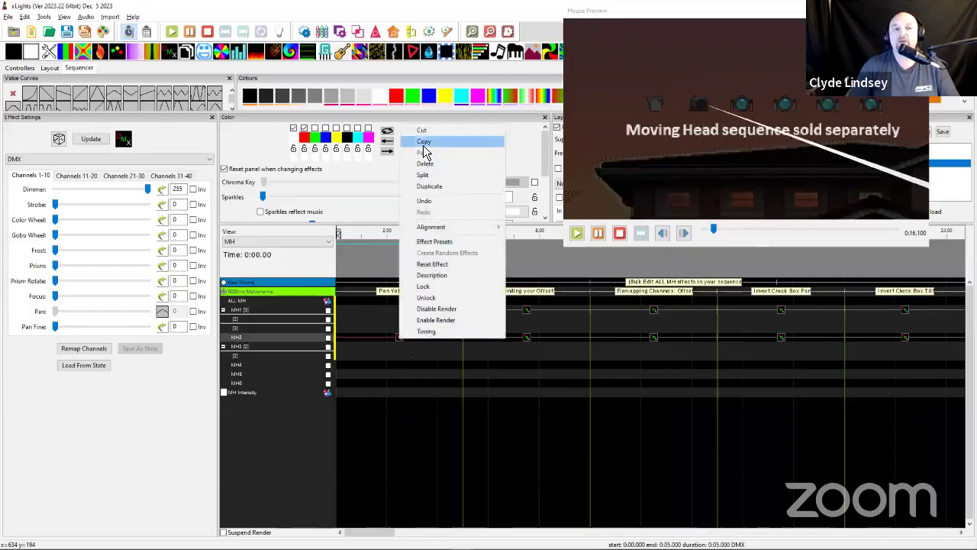
pyautogui.click(424, 145)
pyautogui.click(376, 311)
pyautogui.rightClick(376, 313)
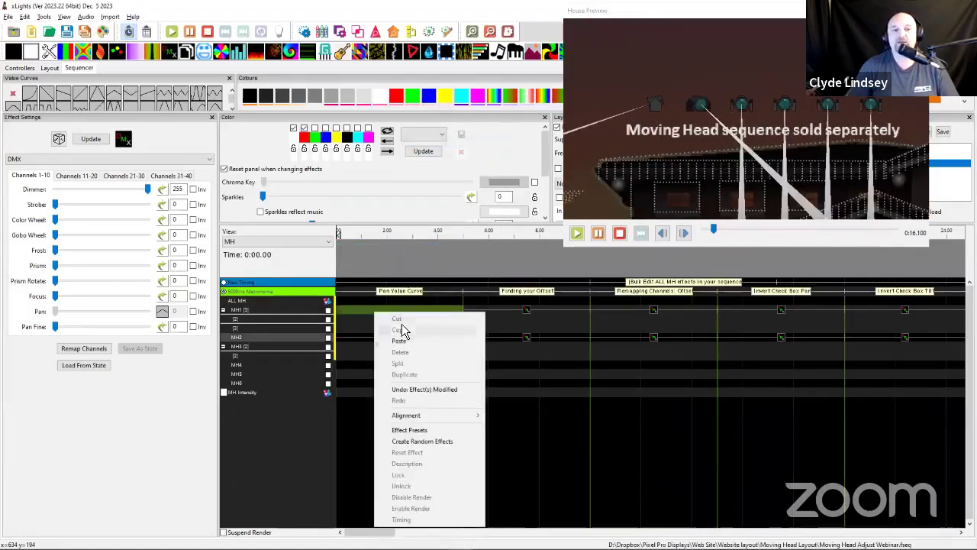
pyautogui.click(400, 341)
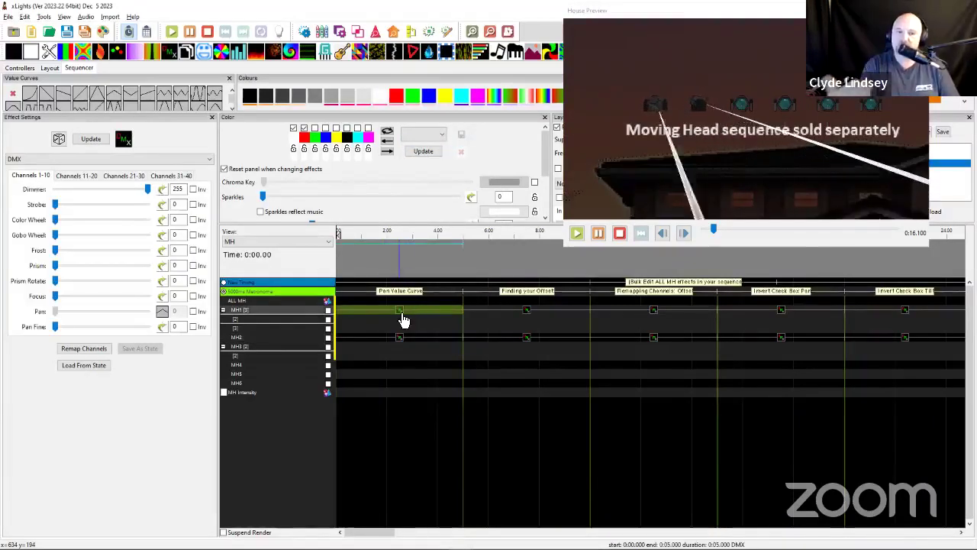
pyautogui.click(403, 319)
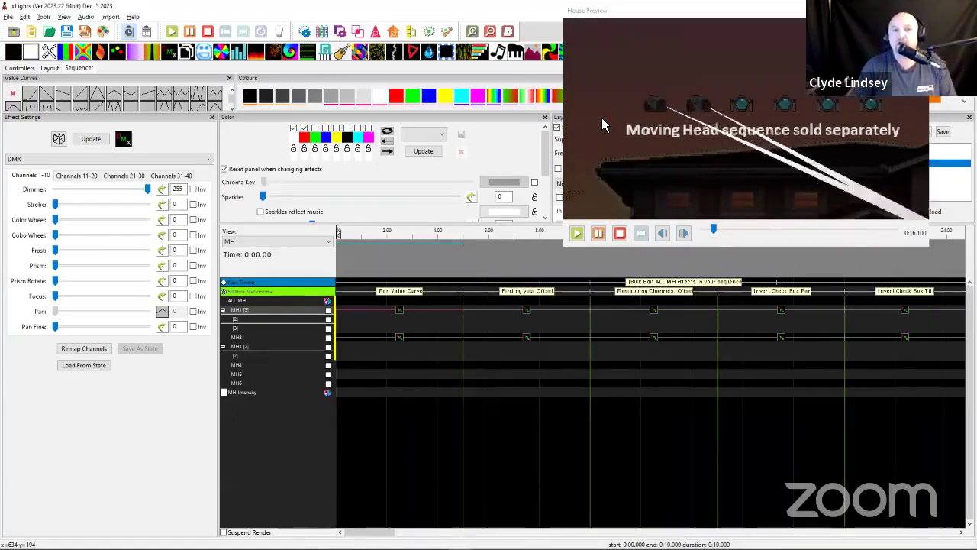
pyautogui.click(537, 360)
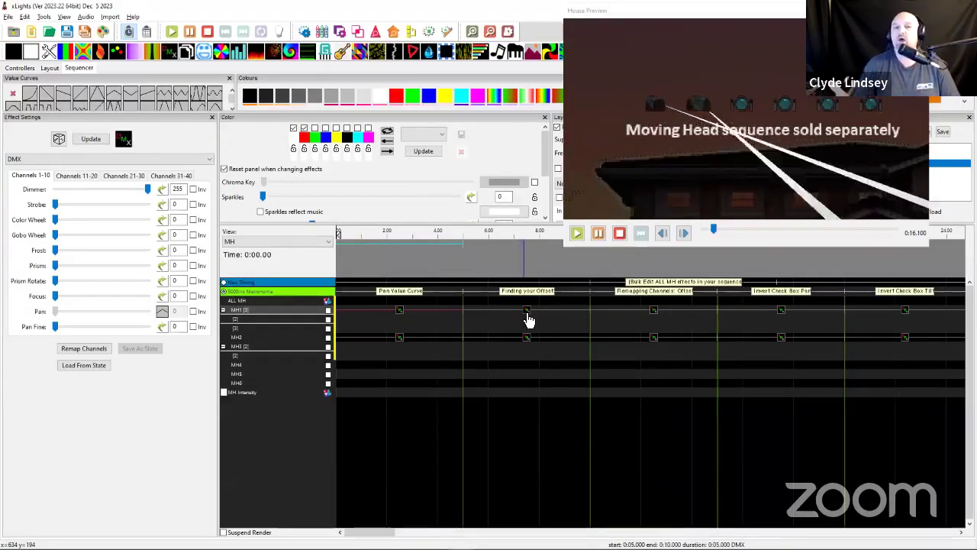
pyautogui.click(528, 319)
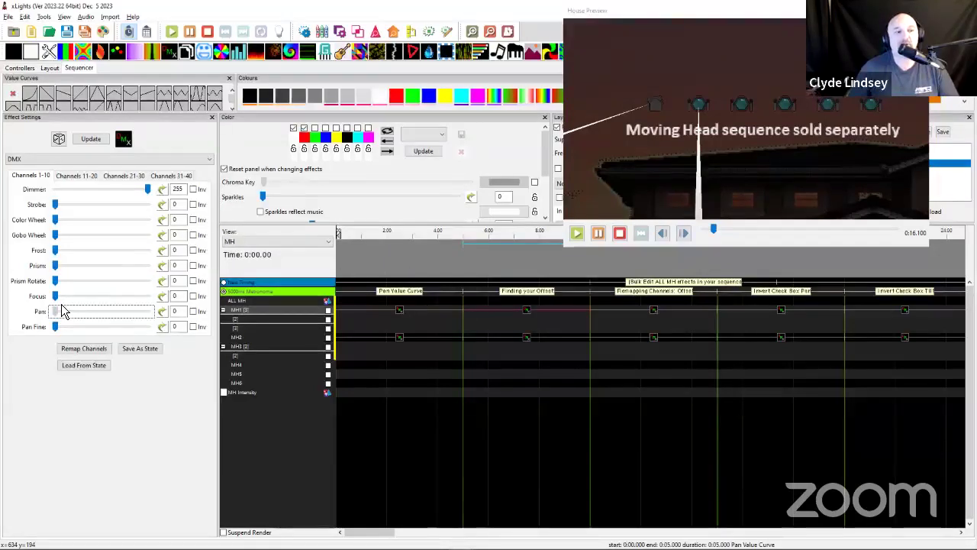
# Adjust MH1's Pan slider and value box so pan reads 42, pointing the beam straight down
pyautogui.moveTo(64, 311); pyautogui.dragTo(76, 322)
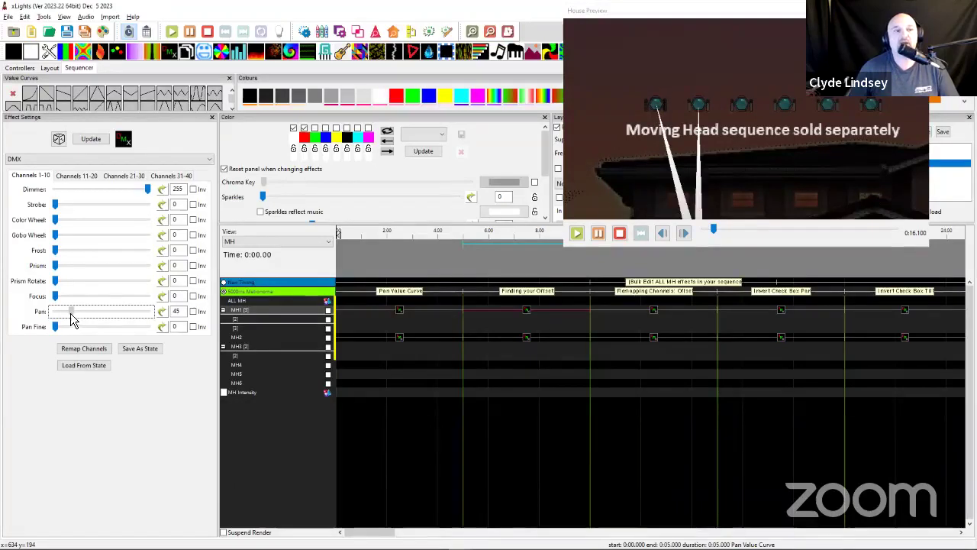
pyautogui.moveTo(71, 319); pyautogui.dragTo(69, 319)
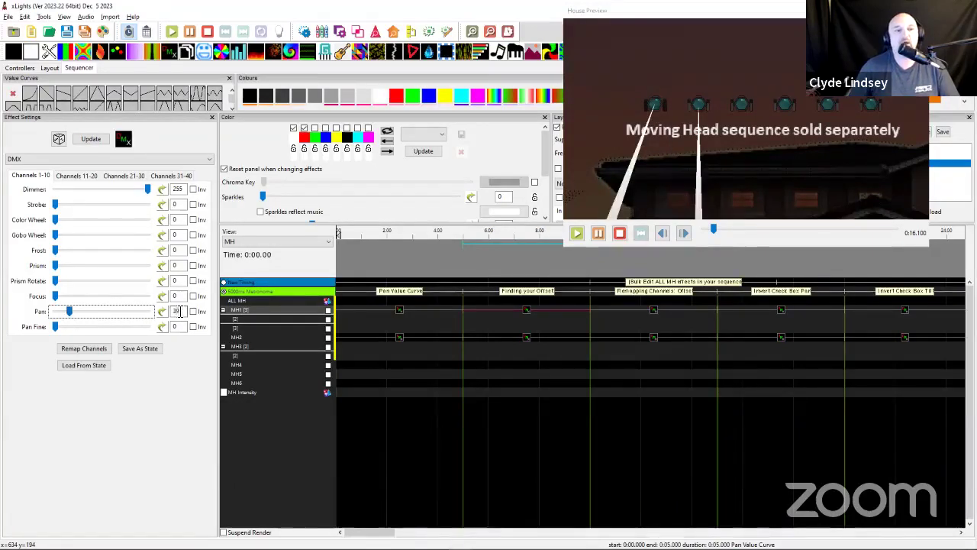
pyautogui.write('0')
pyautogui.press('BackSpace')
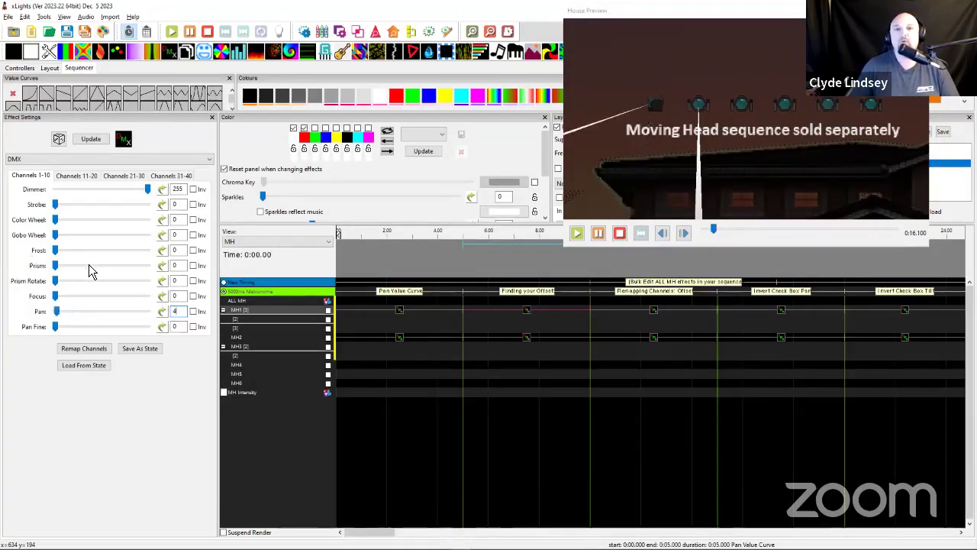
pyautogui.write('1')
pyautogui.press('BackSpace')
pyautogui.write('2')
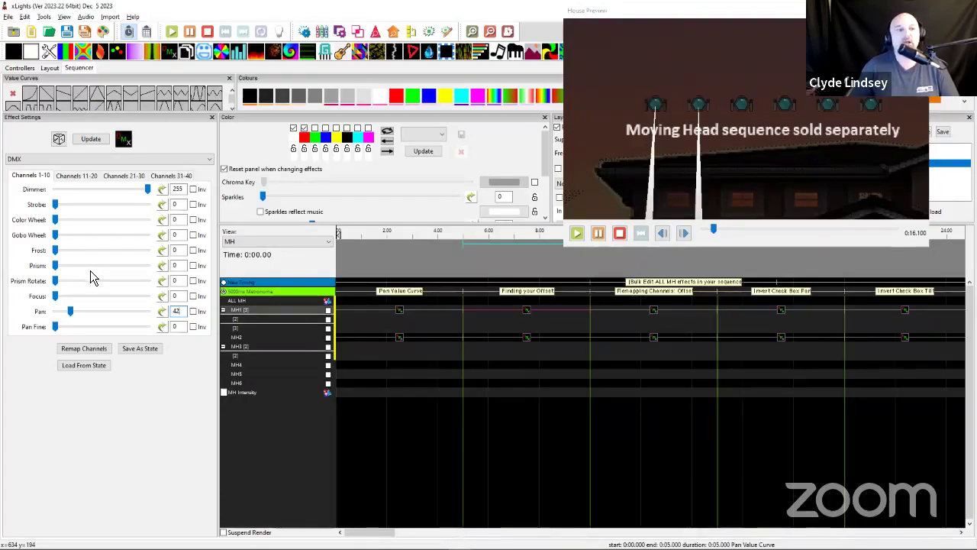
pyautogui.press('BackSpace')
pyautogui.write('3')
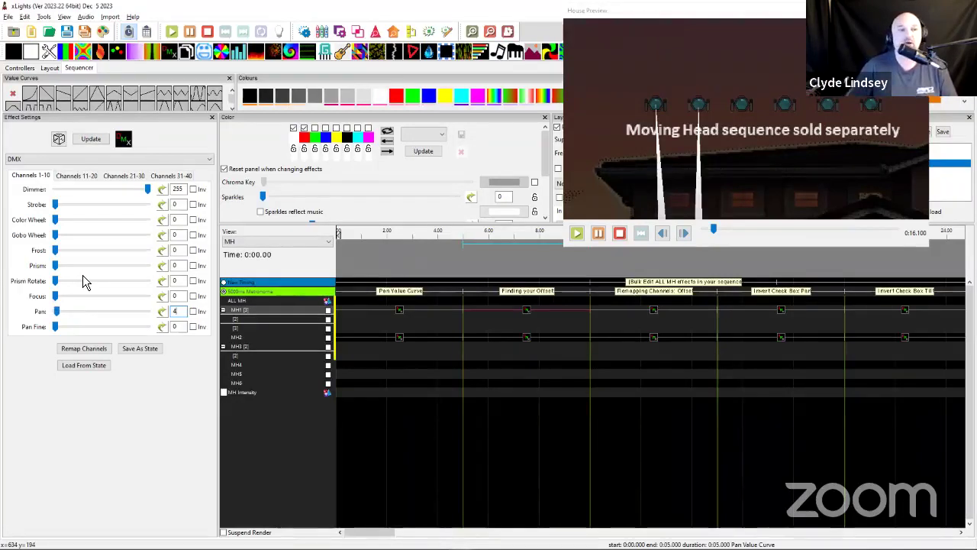
pyautogui.scroll(-1, 133, 310)
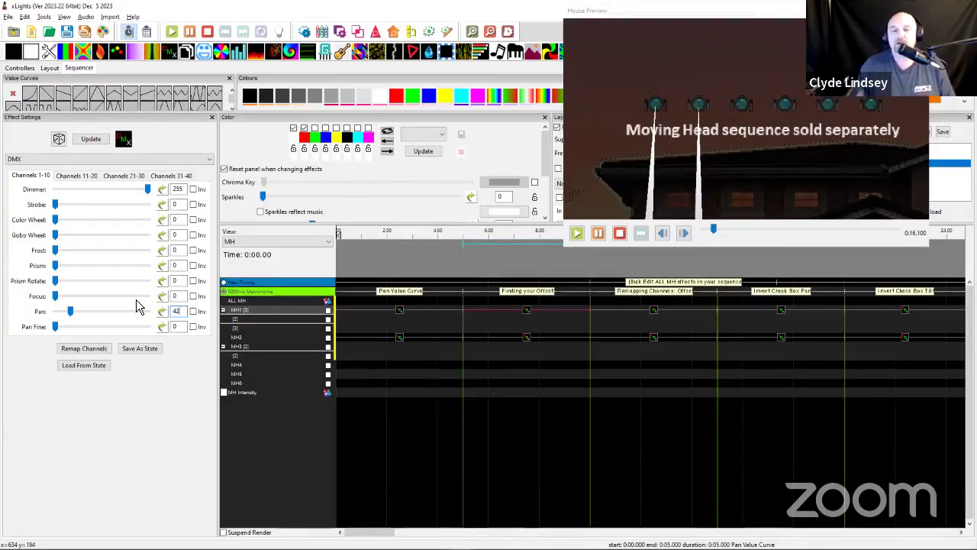
pyautogui.click(657, 313)
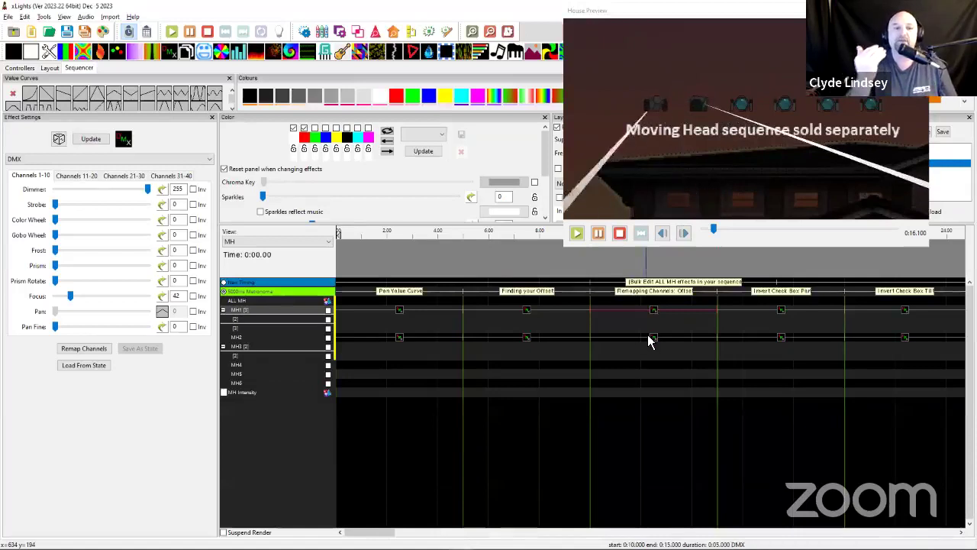
pyautogui.doubleClick(174, 296)
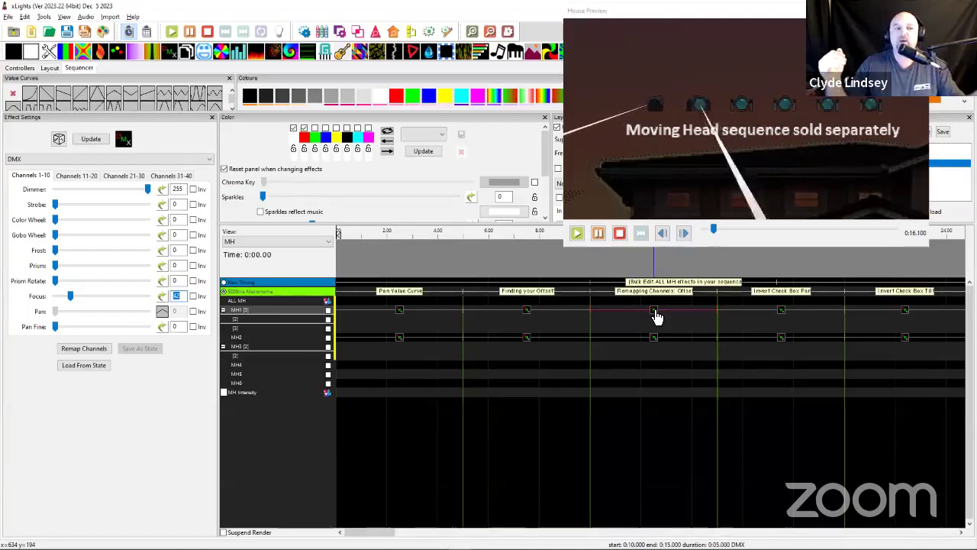
pyautogui.click(371, 337)
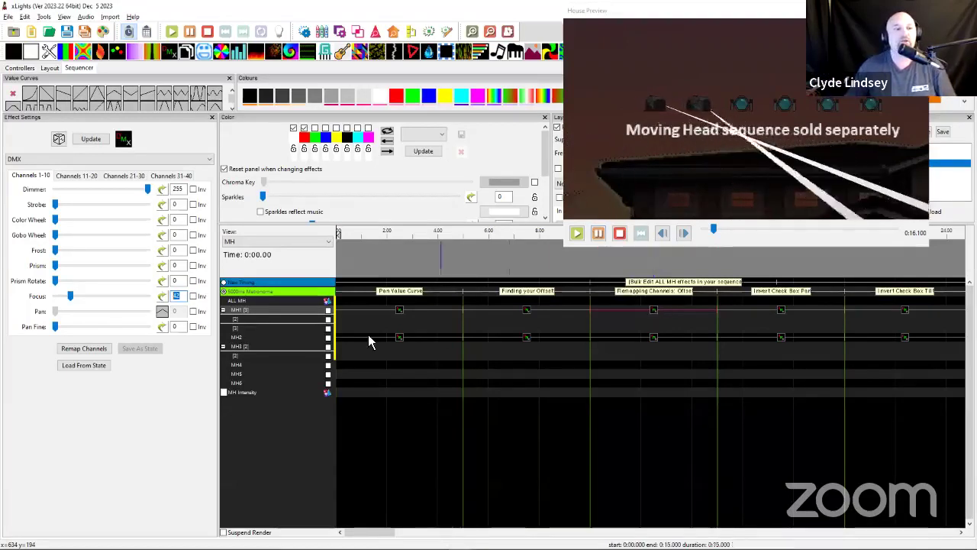
pyautogui.click(356, 342)
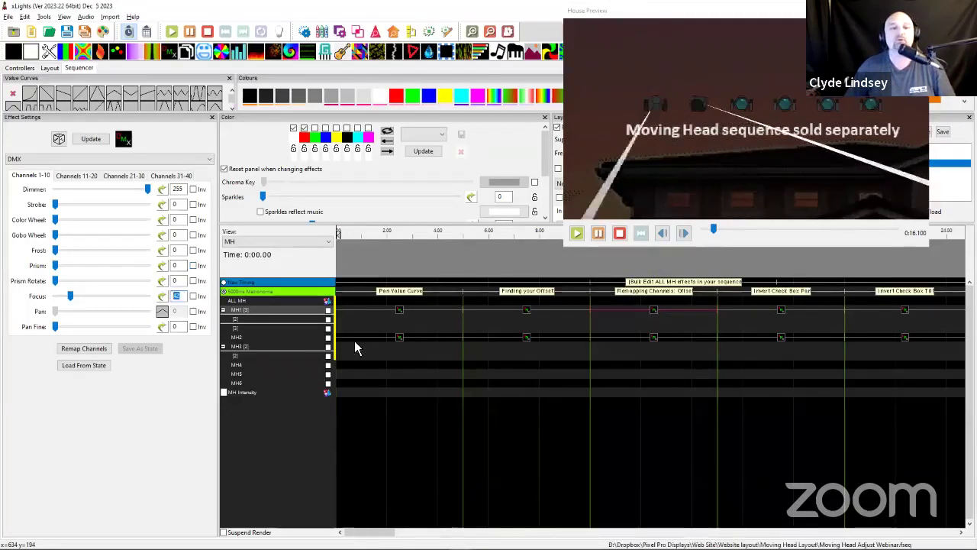
pyautogui.click(682, 284)
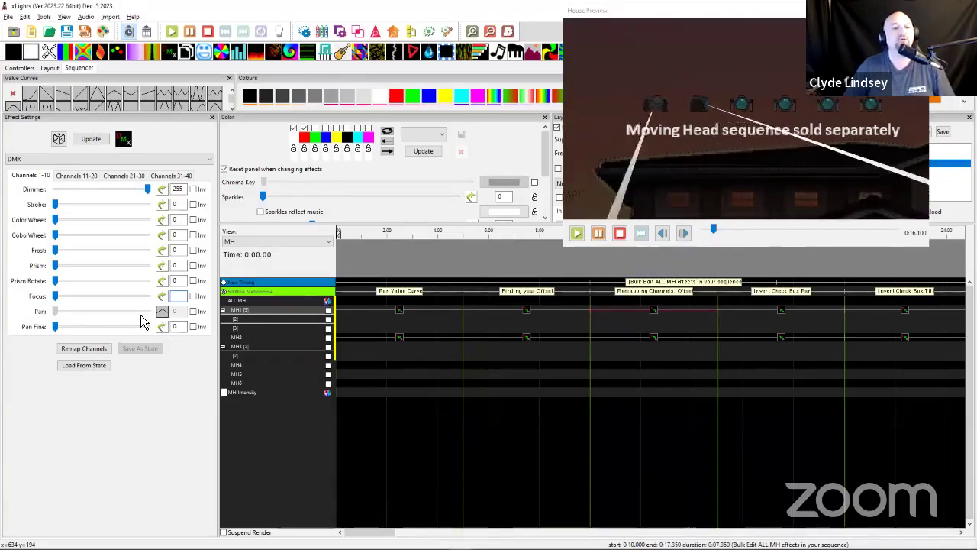
pyautogui.click(545, 327)
pyautogui.click(527, 313)
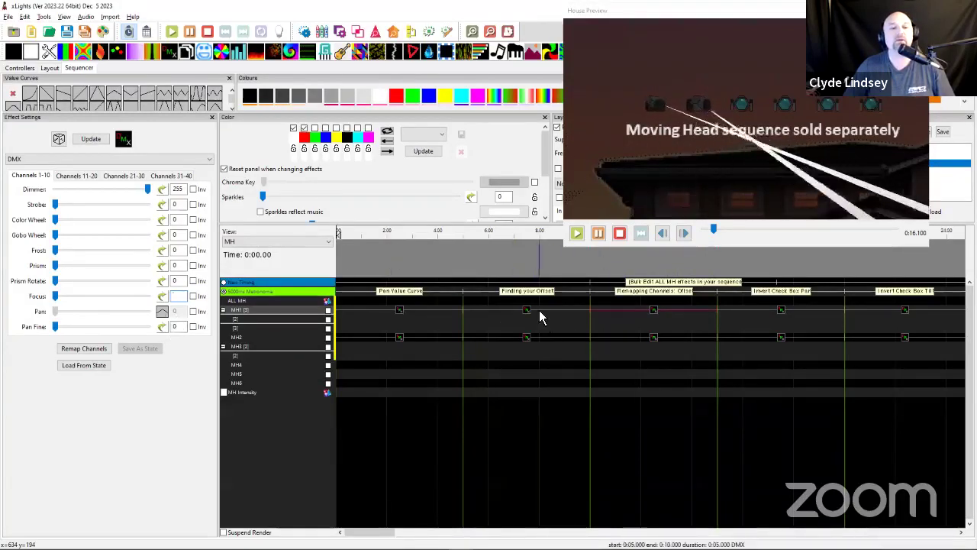
pyautogui.click(654, 311)
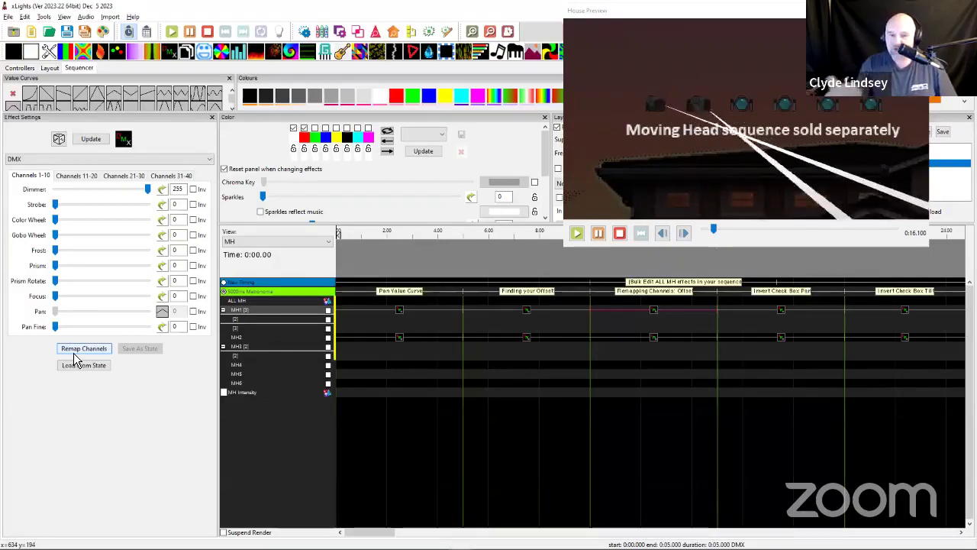
pyautogui.rightClick(255, 320)
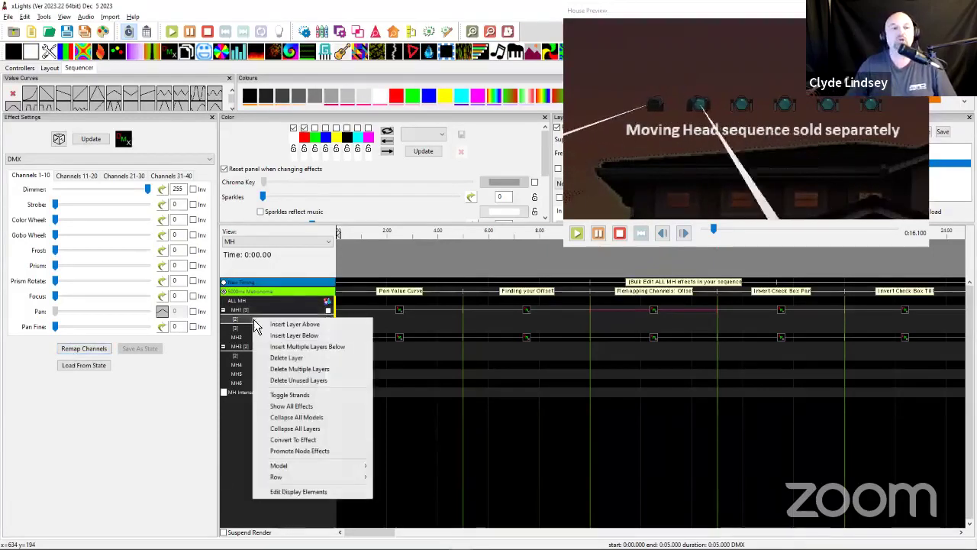
pyautogui.moveTo(277, 465)
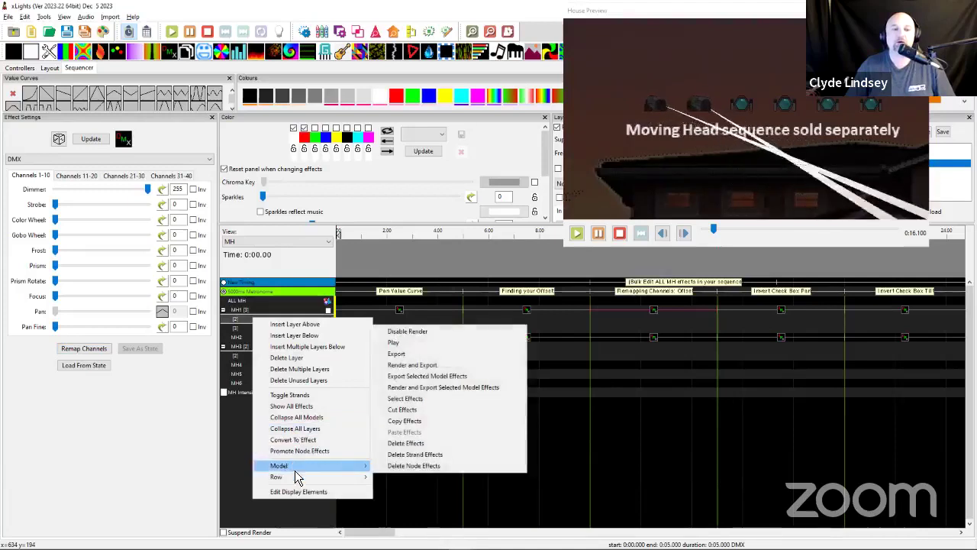
pyautogui.moveTo(359, 465)
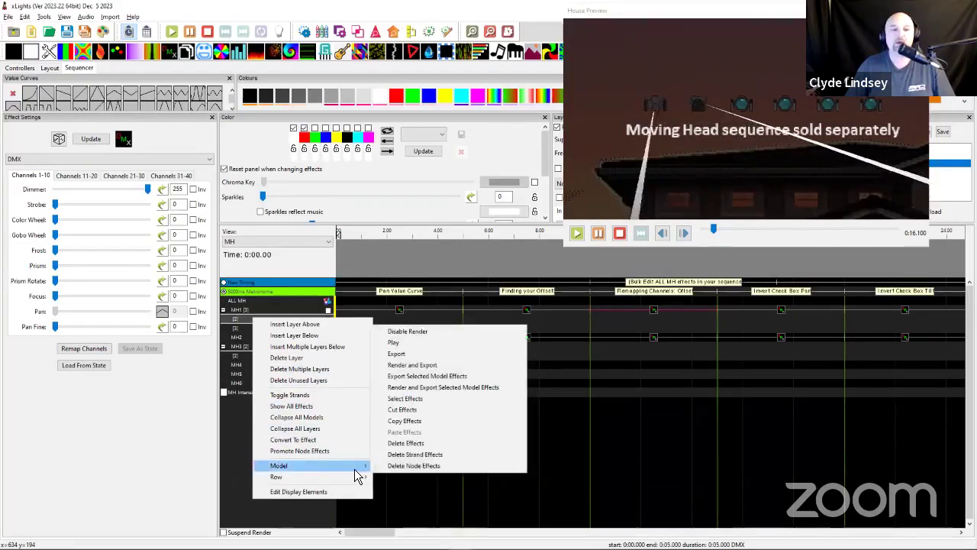
pyautogui.click(408, 444)
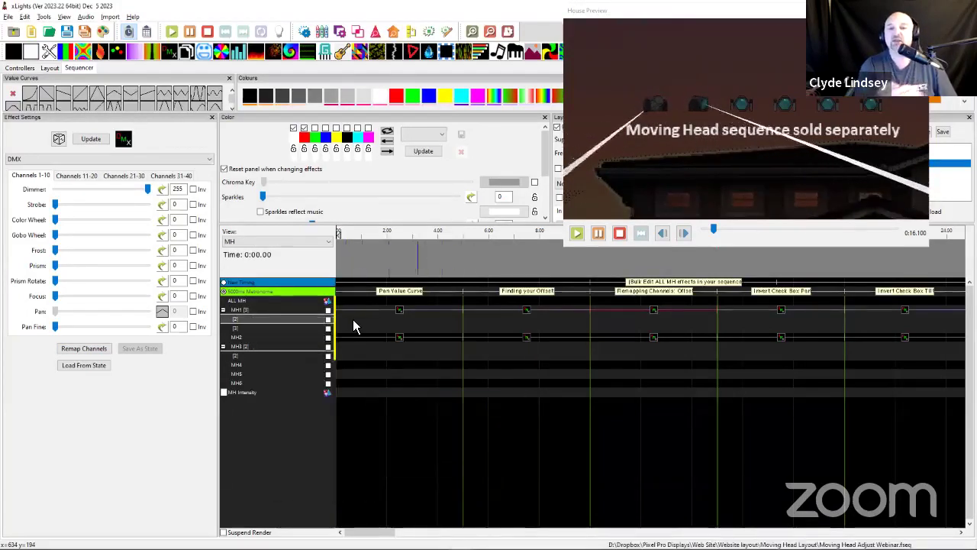
pyautogui.scroll(-5, 466, 332)
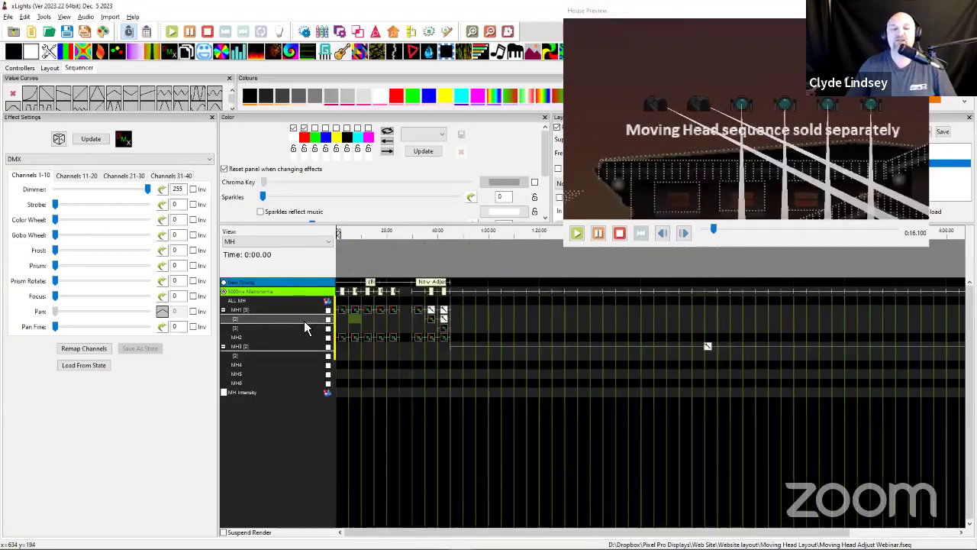
pyautogui.rightClick(260, 313)
pyautogui.moveTo(263, 464)
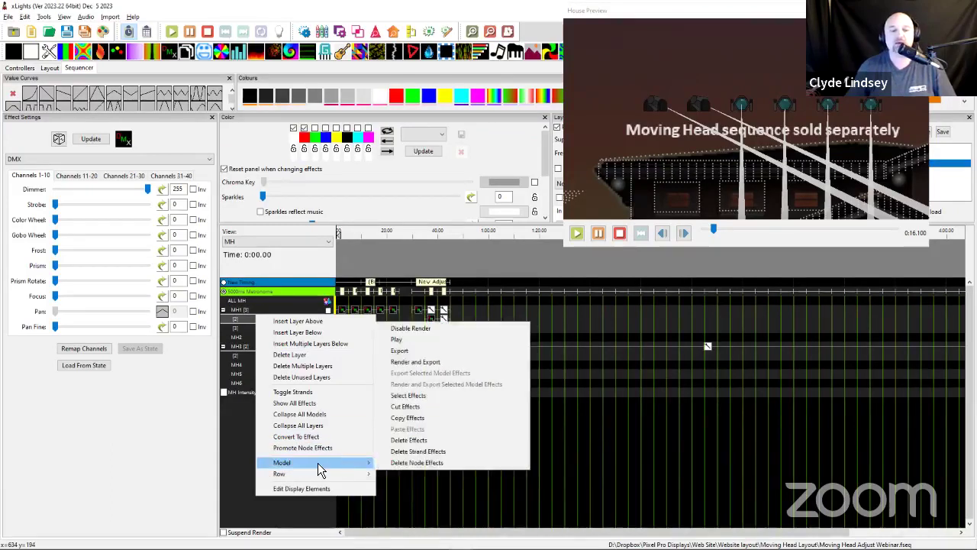
pyautogui.click(409, 395)
pyautogui.click(355, 332)
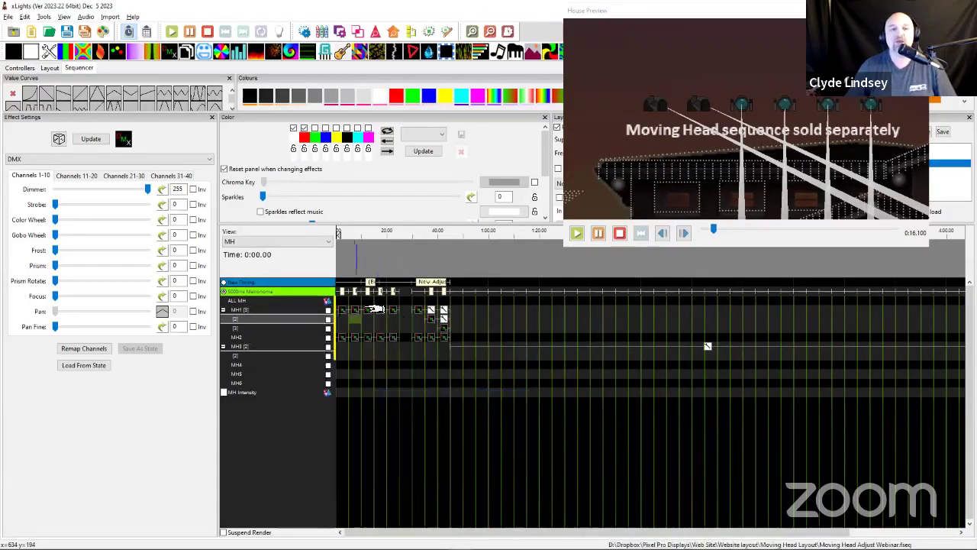
pyautogui.click(98, 349)
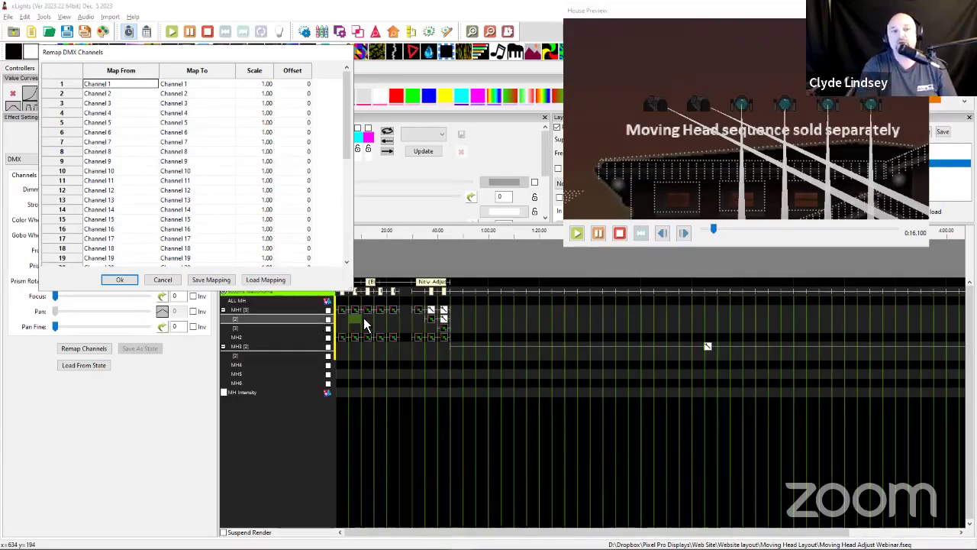
pyautogui.click(162, 281)
pyautogui.scroll(3, 351, 266)
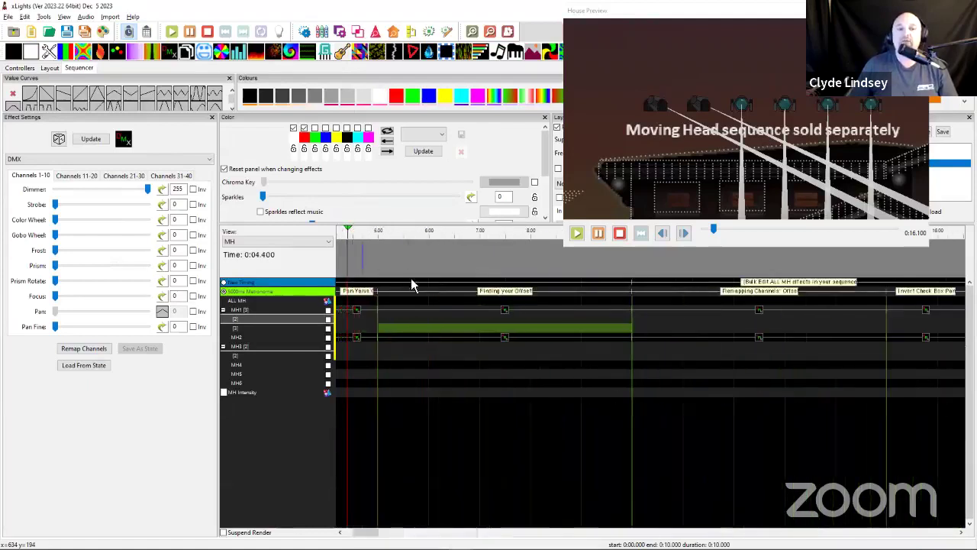
pyautogui.click(505, 313)
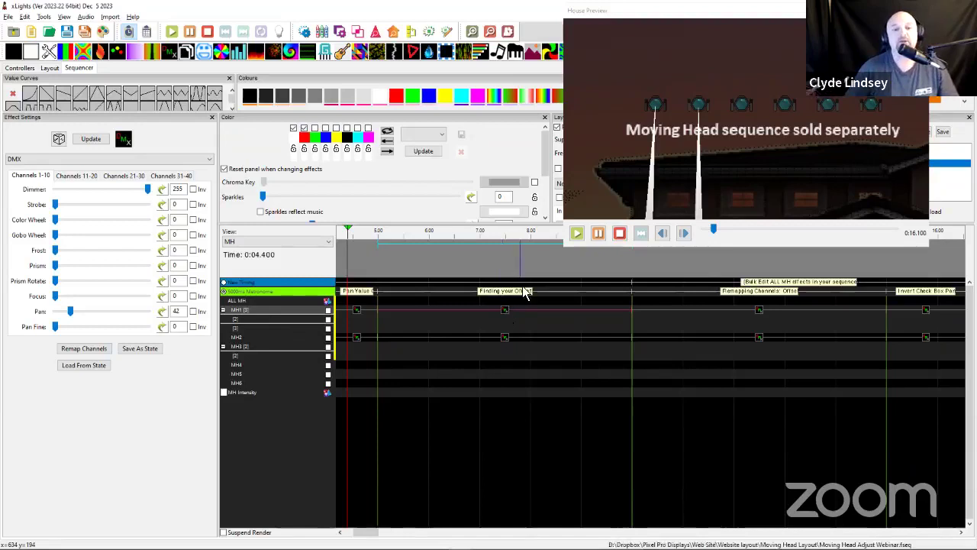
pyautogui.click(508, 341)
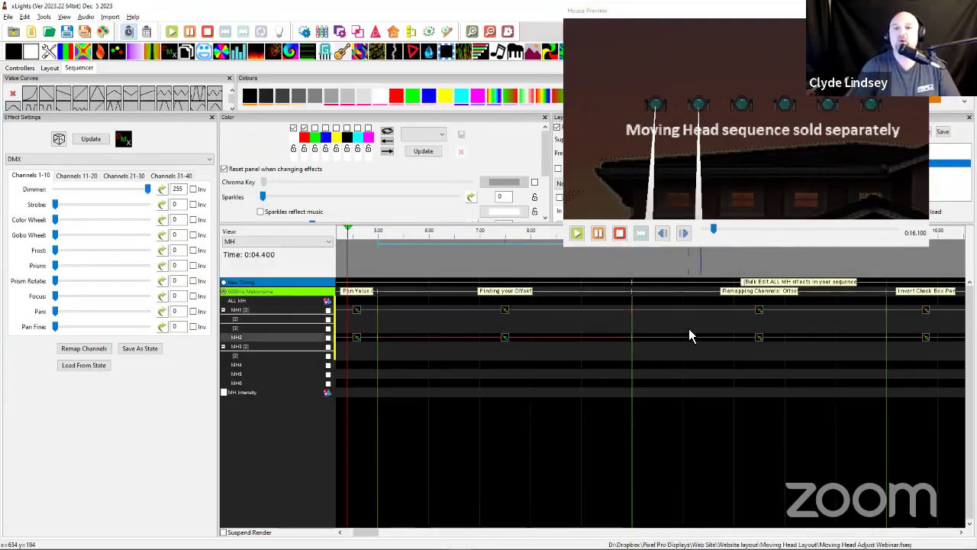
pyautogui.press('space')
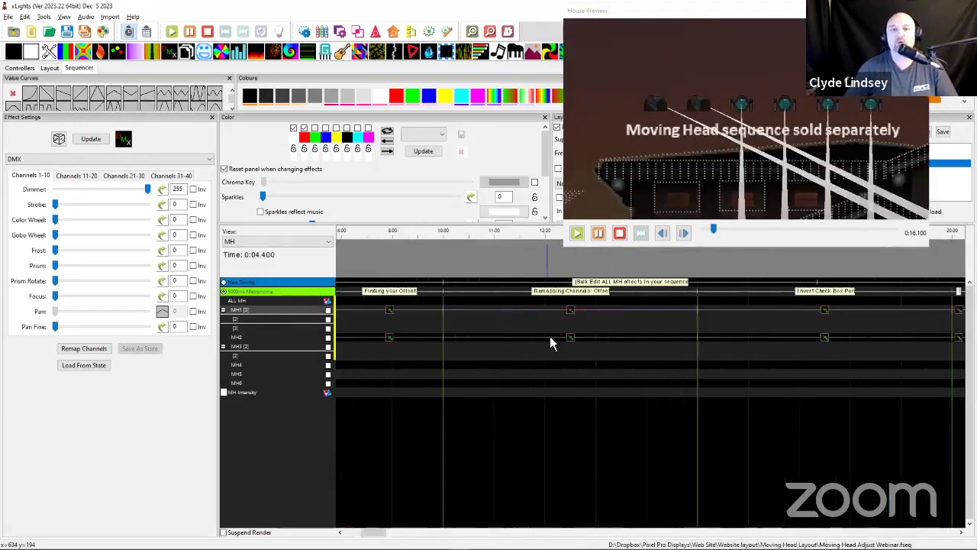
pyautogui.click(567, 311)
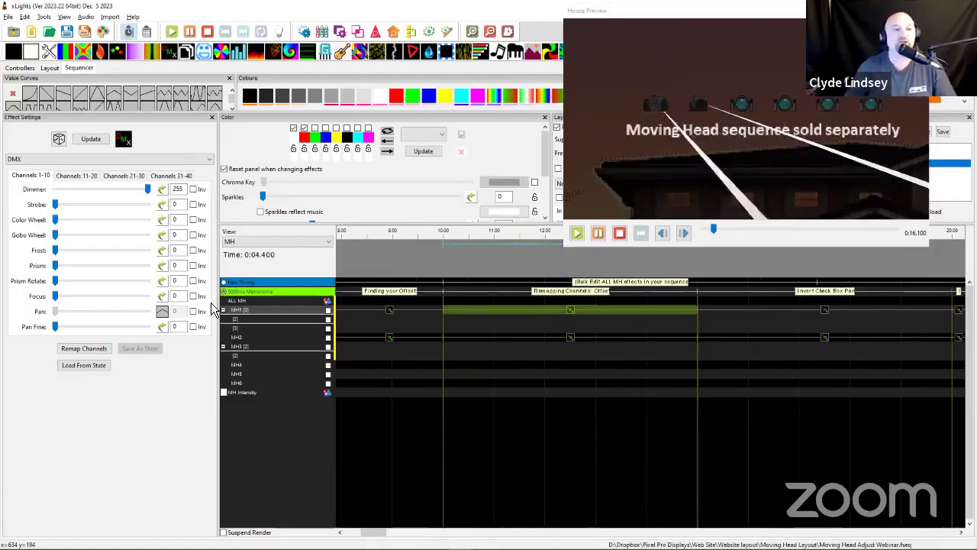
# Review MH1's channel remapping, then show the Channels 1-10 settings, Dimmer through Pan Fine
pyautogui.click(82, 350)
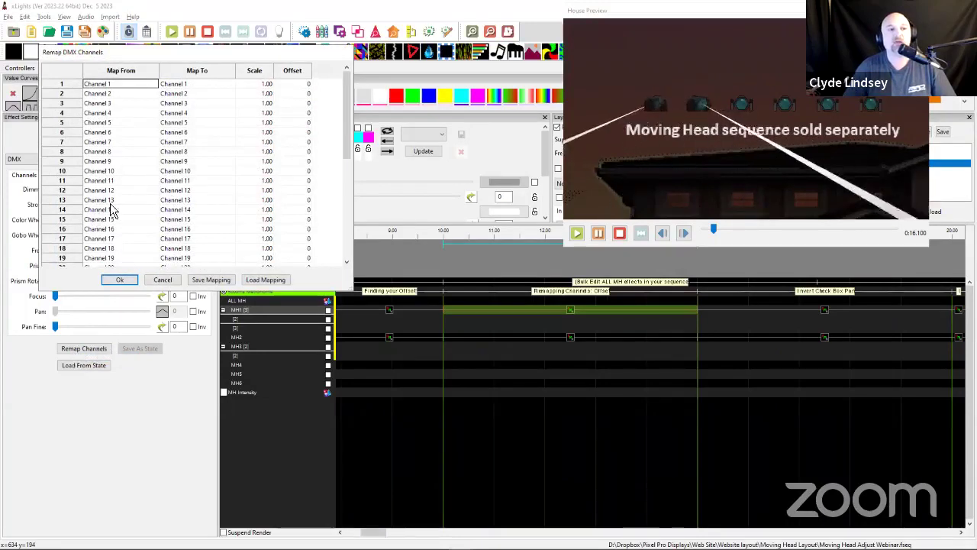
pyautogui.moveTo(131, 61); pyautogui.dragTo(135, 61)
pyautogui.moveTo(353, 52); pyautogui.dragTo(579, 41)
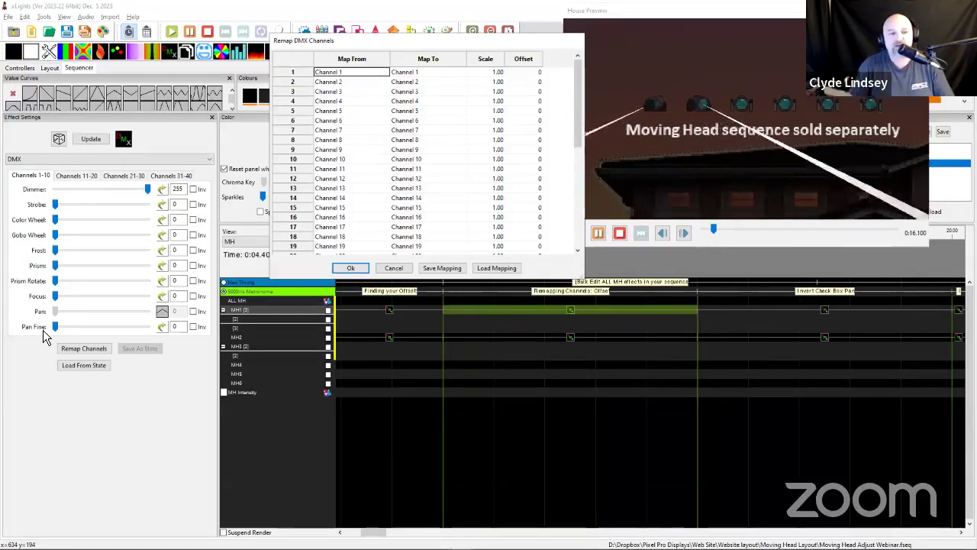
pyautogui.click(350, 268)
pyautogui.click(80, 177)
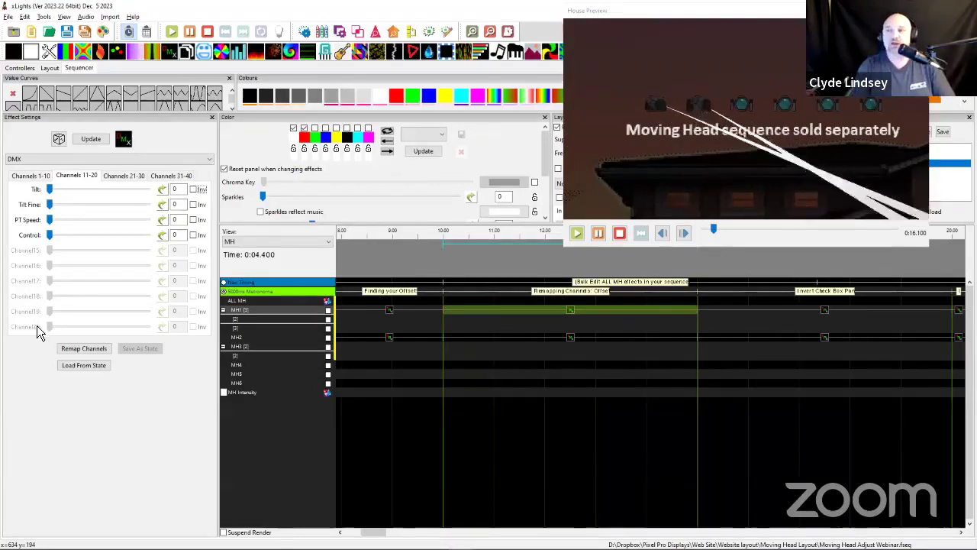
pyautogui.click(30, 176)
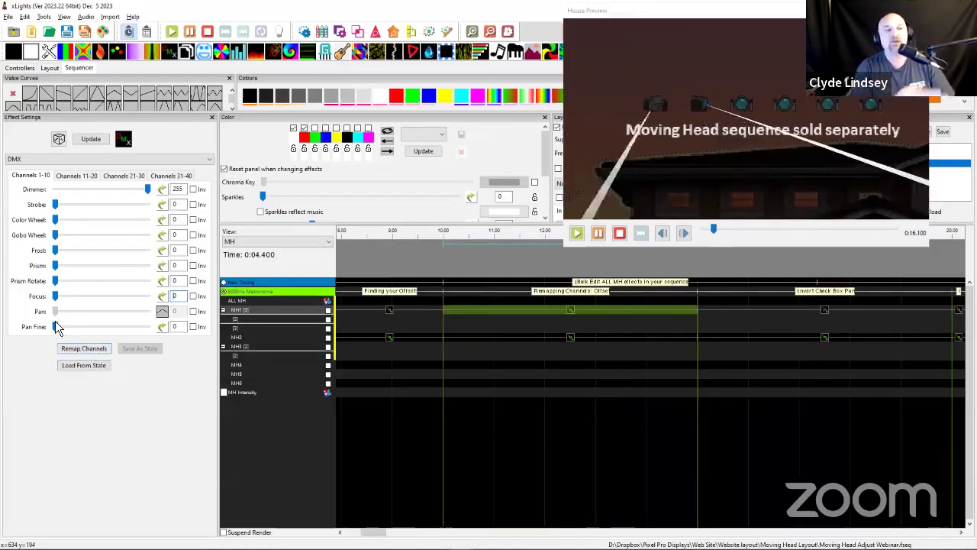
# Bulk-edit Remap Channels to give channel 9 (pan) an offset of 40
pyautogui.rightClick(83, 356)
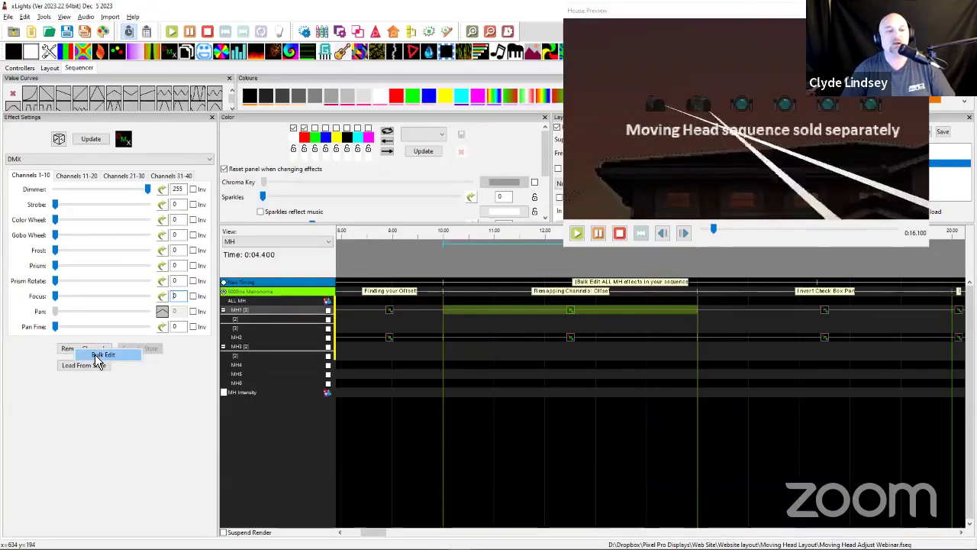
pyautogui.click(99, 355)
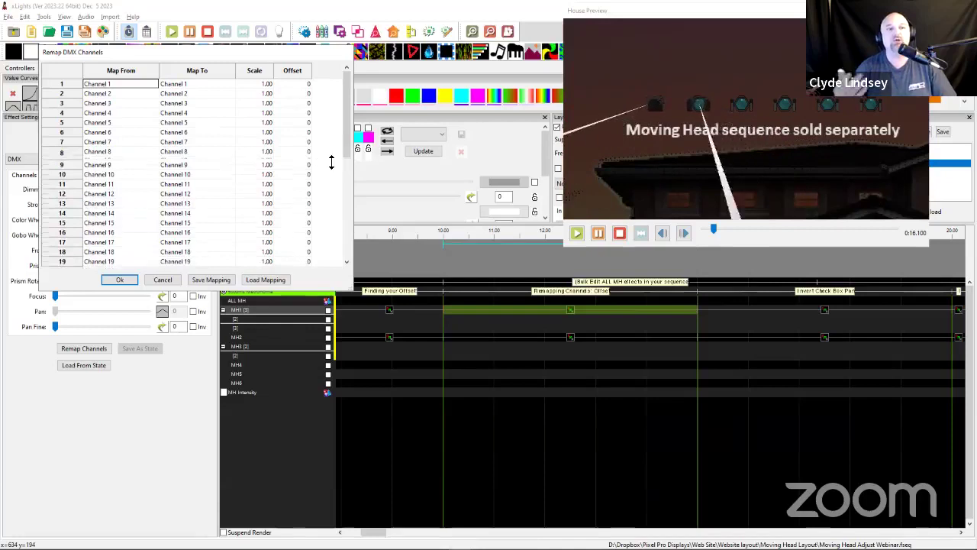
pyautogui.moveTo(311, 157); pyautogui.dragTo(310, 159)
pyautogui.click(306, 163)
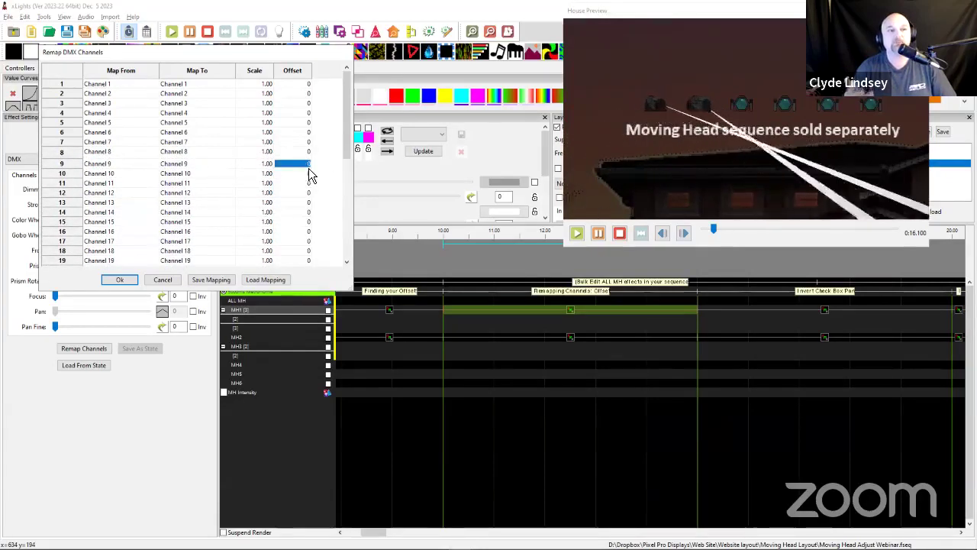
pyautogui.write('40')
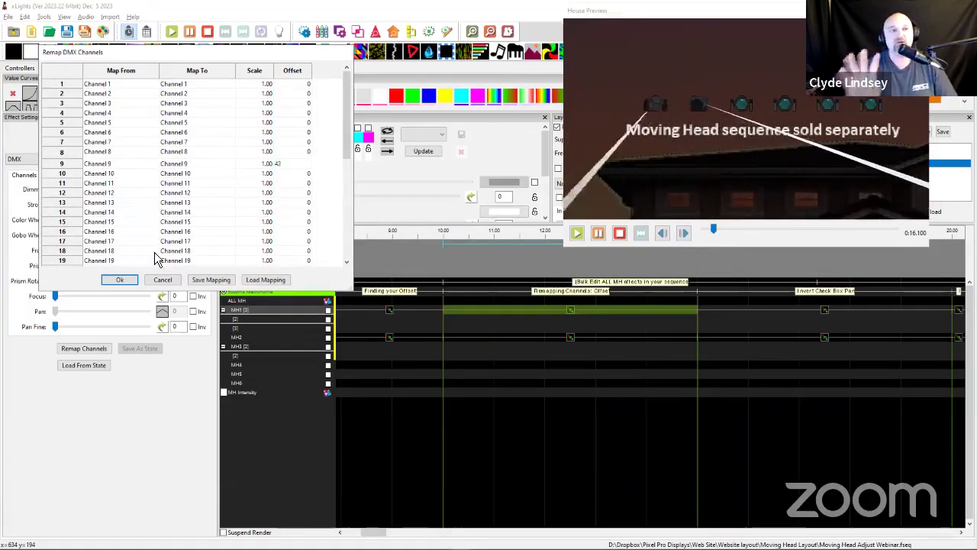
pyautogui.click(121, 280)
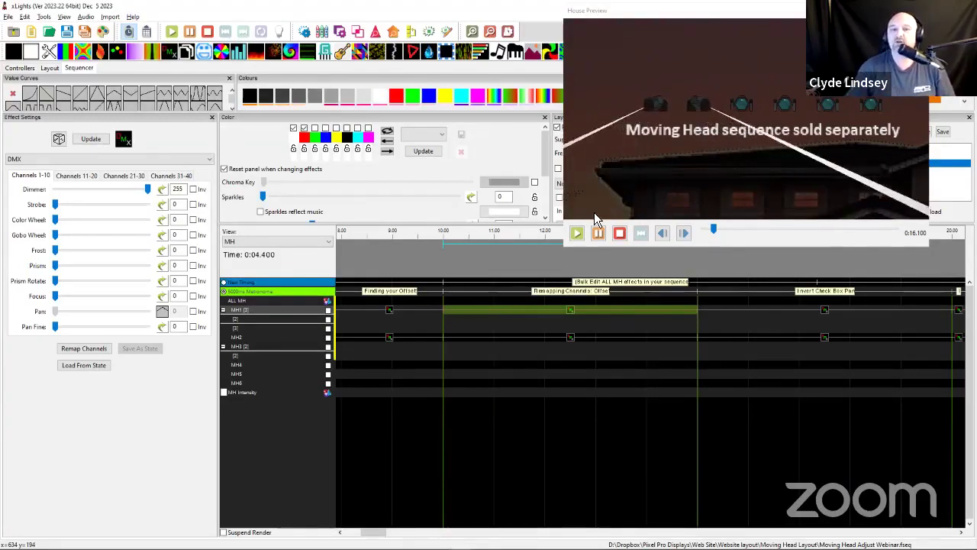
# Remap channel 9 (pan) with an offset of 42 on the MH effects, applying it twice
pyautogui.hscroll(2, 554, 326)
pyautogui.click(553, 327)
pyautogui.hscroll(4, 551, 325)
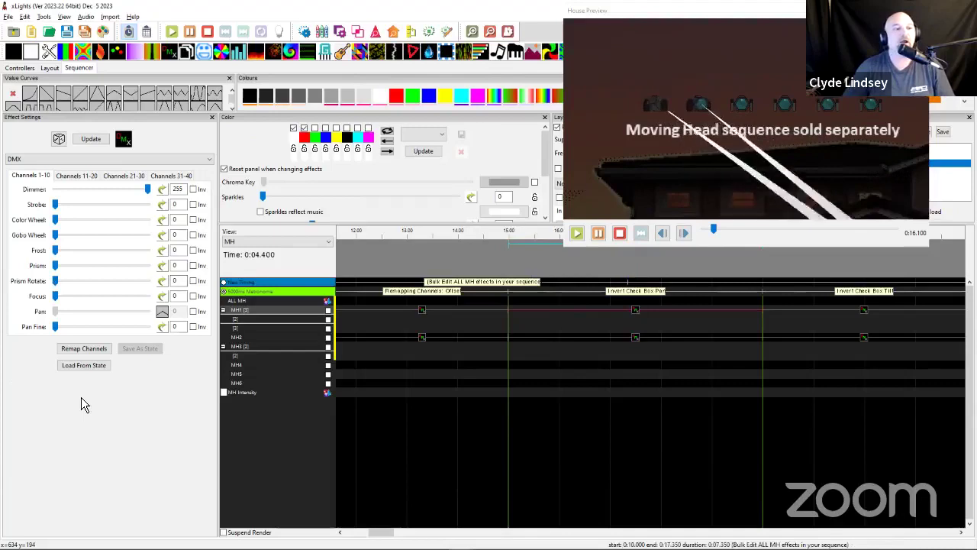
pyautogui.click(84, 348)
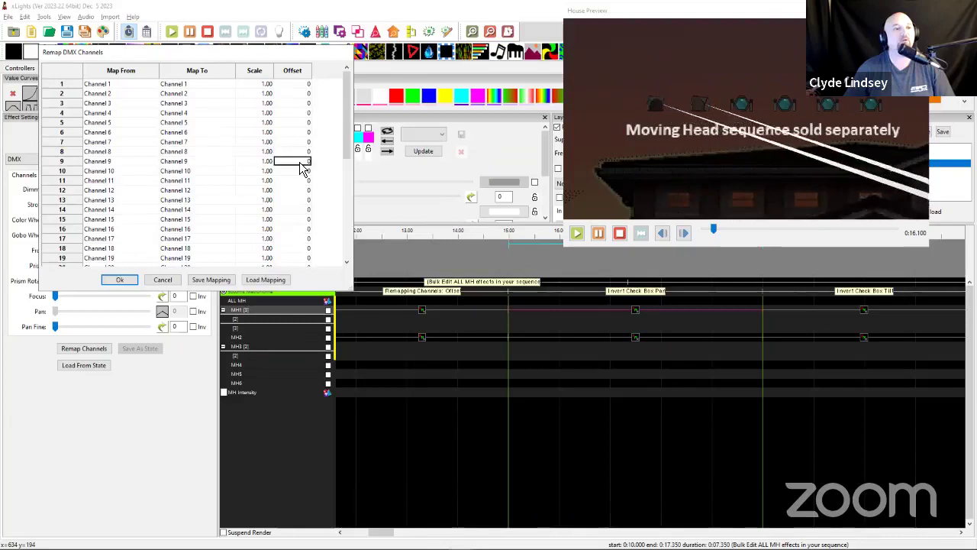
pyautogui.write('42')
pyautogui.press('Return')
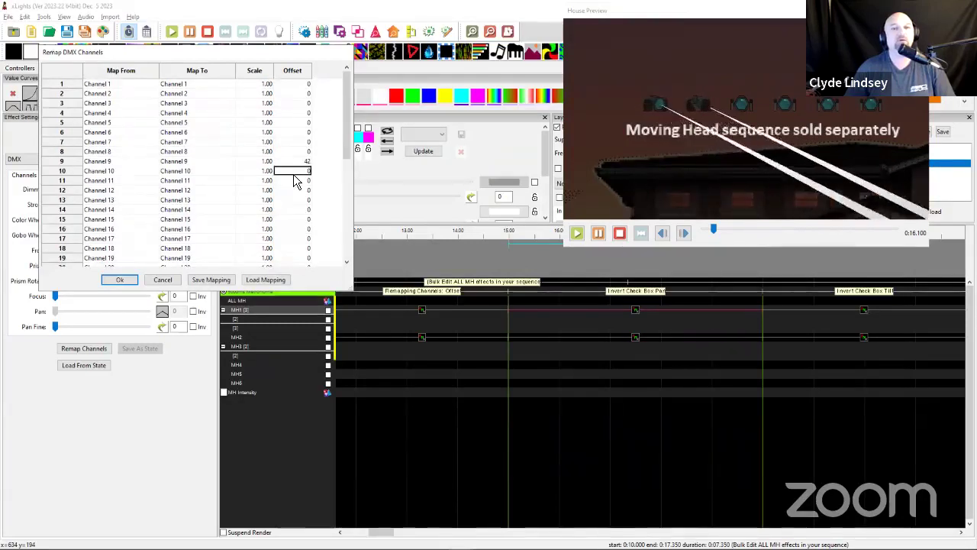
pyautogui.click(119, 280)
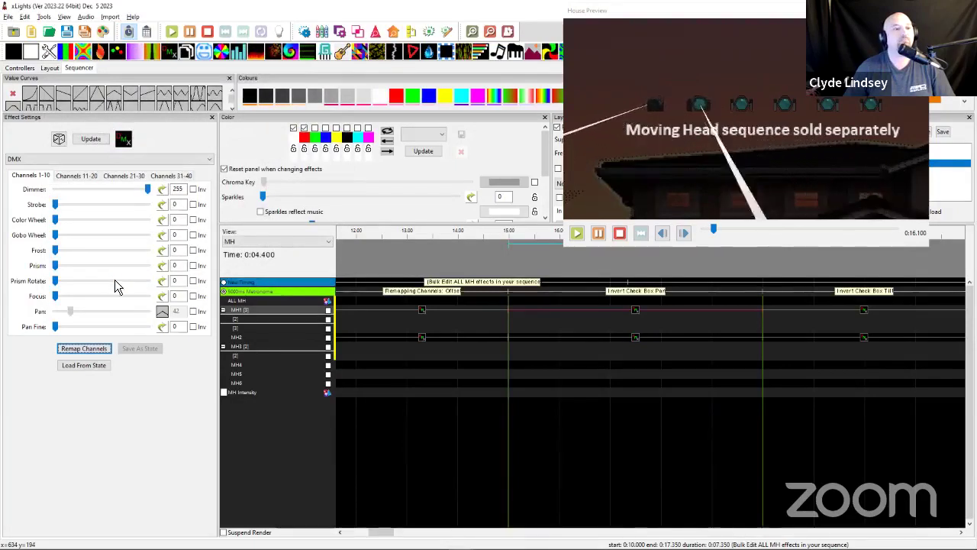
pyautogui.click(101, 349)
pyautogui.click(309, 170)
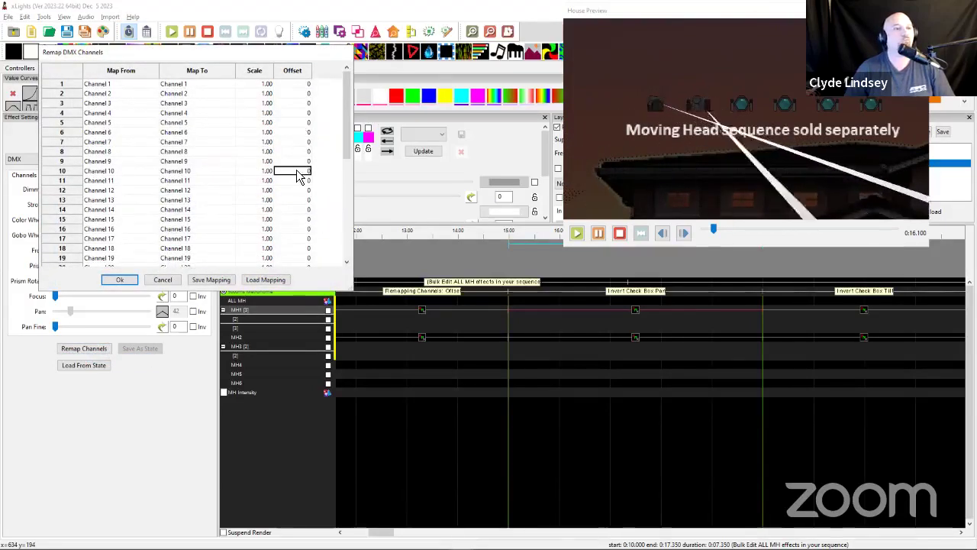
pyautogui.click(298, 162)
pyautogui.write('42')
pyautogui.press('Return')
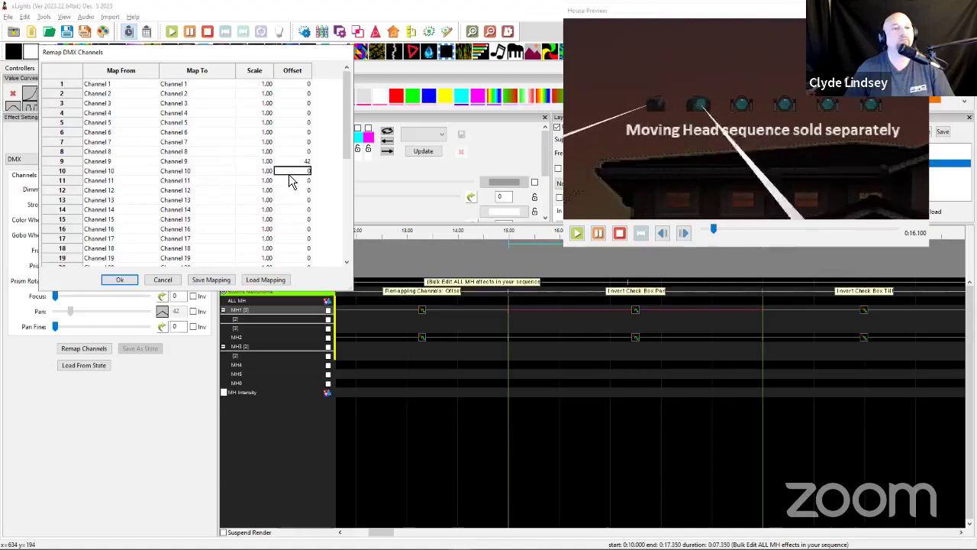
pyautogui.click(120, 281)
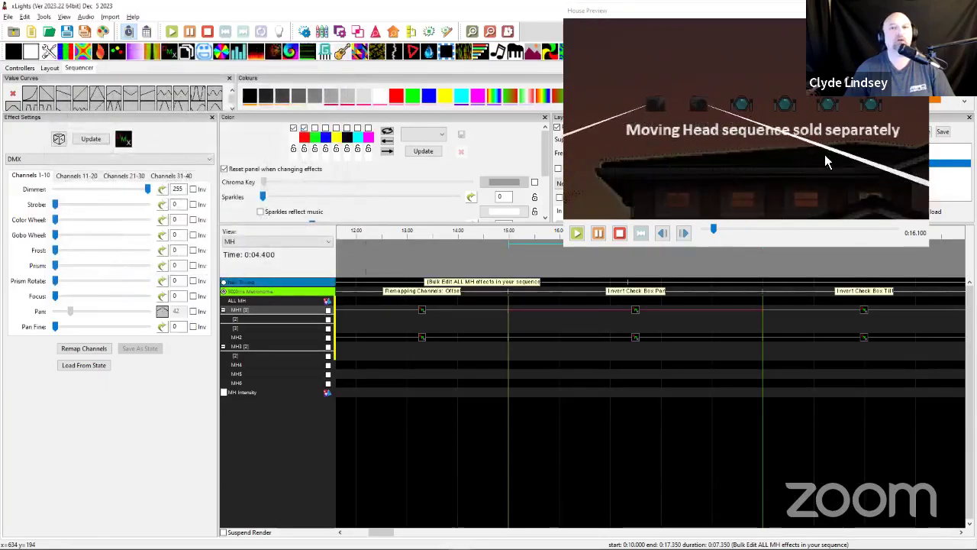
# Select MH1's 0:15 effect under the Invert Check Box Pan section
pyautogui.click(424, 314)
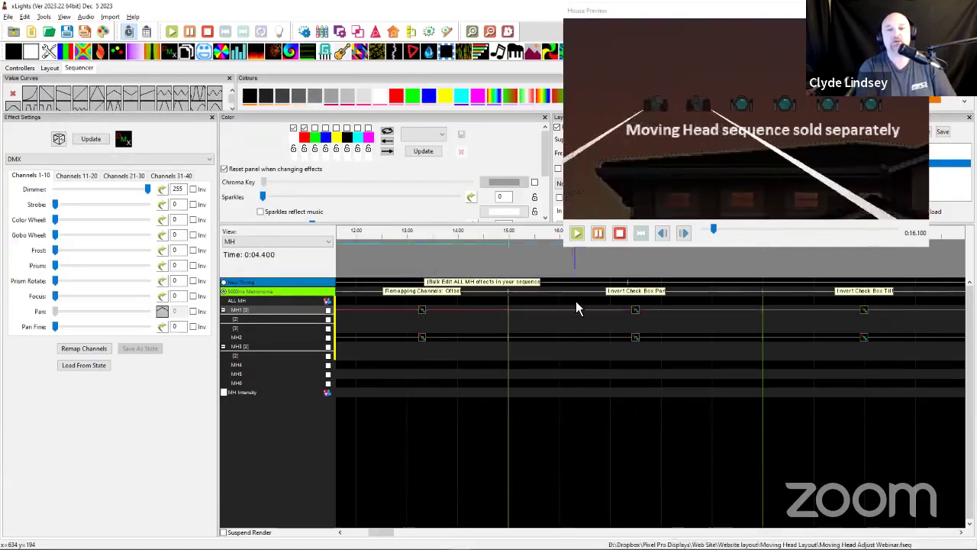
pyautogui.click(635, 314)
pyautogui.click(630, 291)
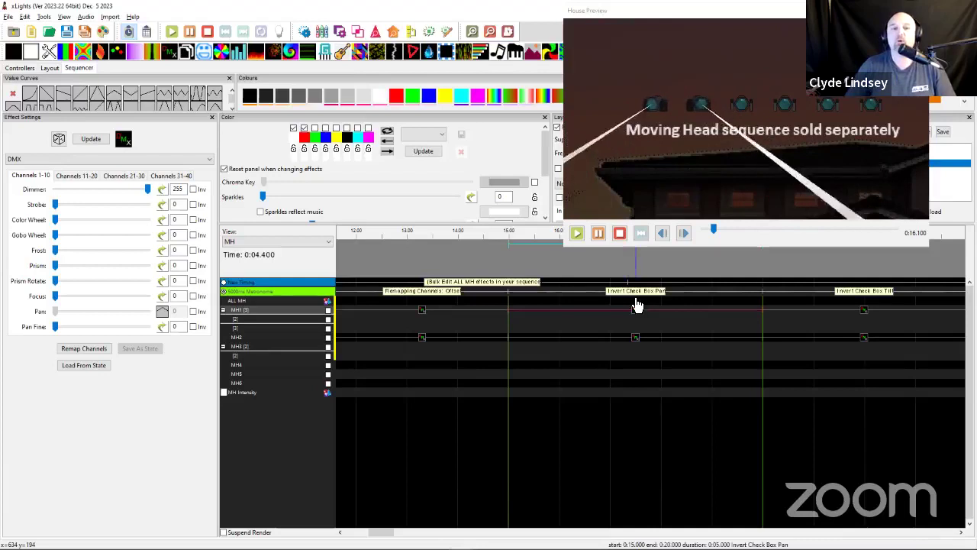
# Invert Pan on MH1's 0:15–0:20 effect and Tilt on its 0:20–0:25 effect
pyautogui.click(515, 306)
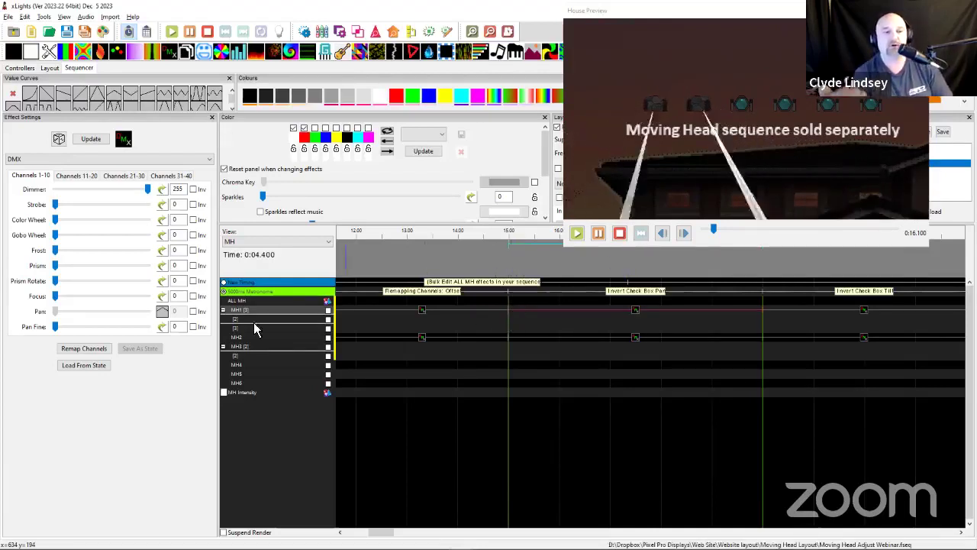
pyautogui.click(193, 308)
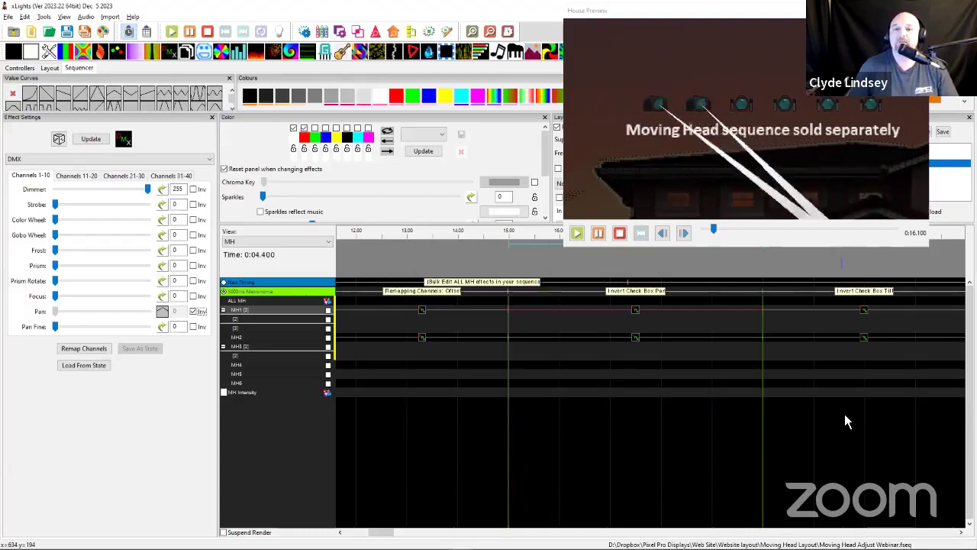
pyautogui.click(863, 311)
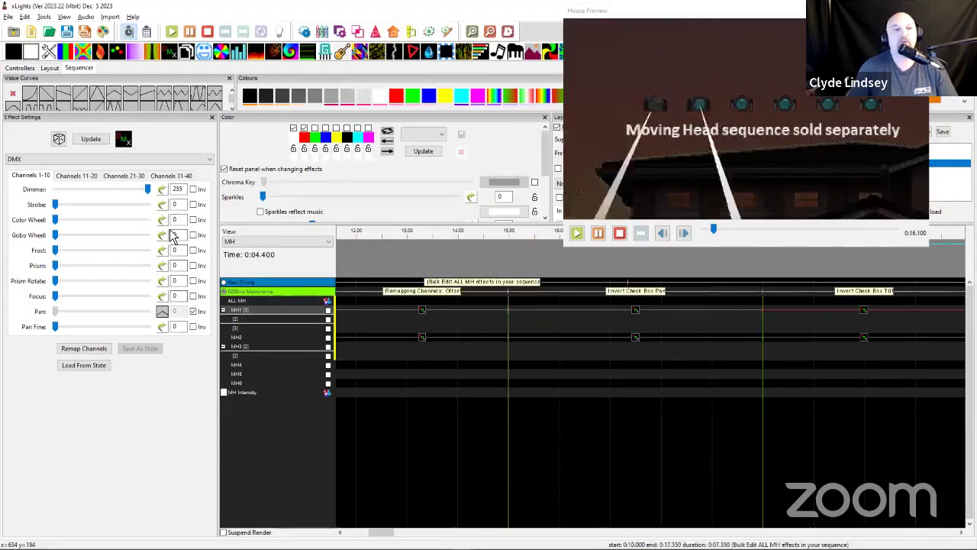
pyautogui.click(74, 176)
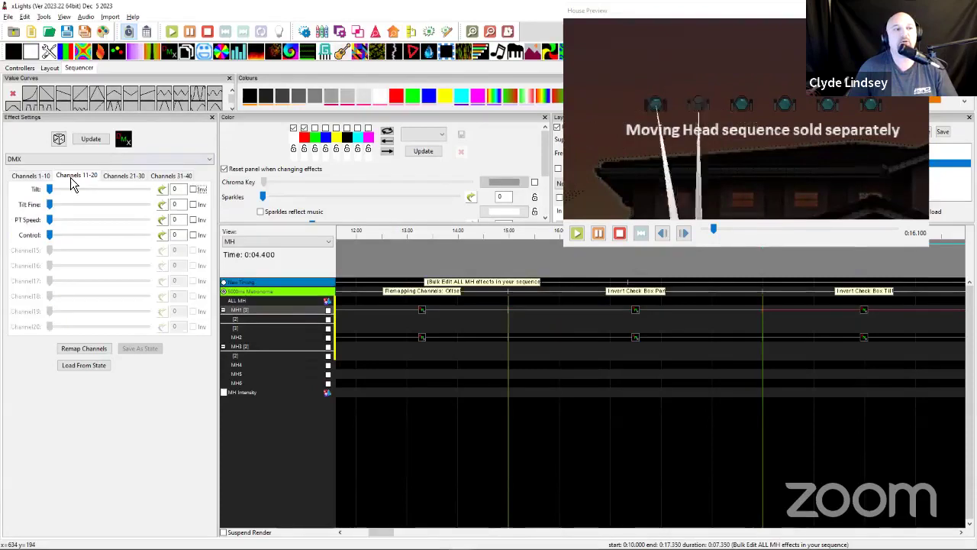
pyautogui.click(194, 189)
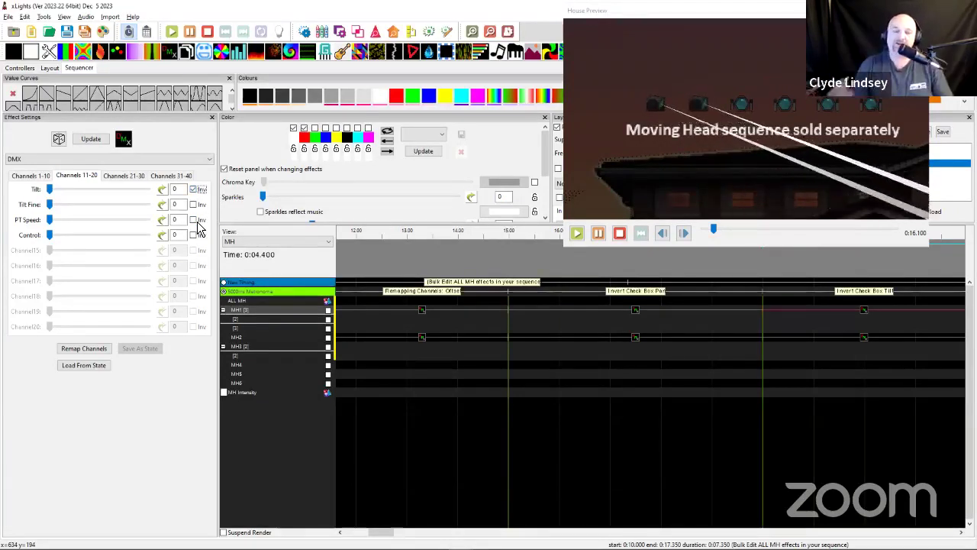
pyautogui.click(50, 69)
pyautogui.click(613, 204)
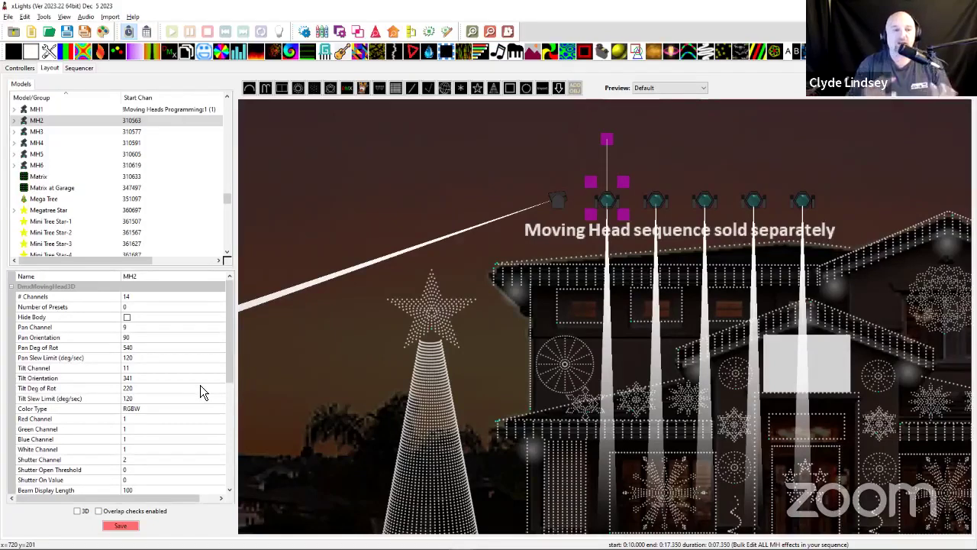
pyautogui.click(119, 526)
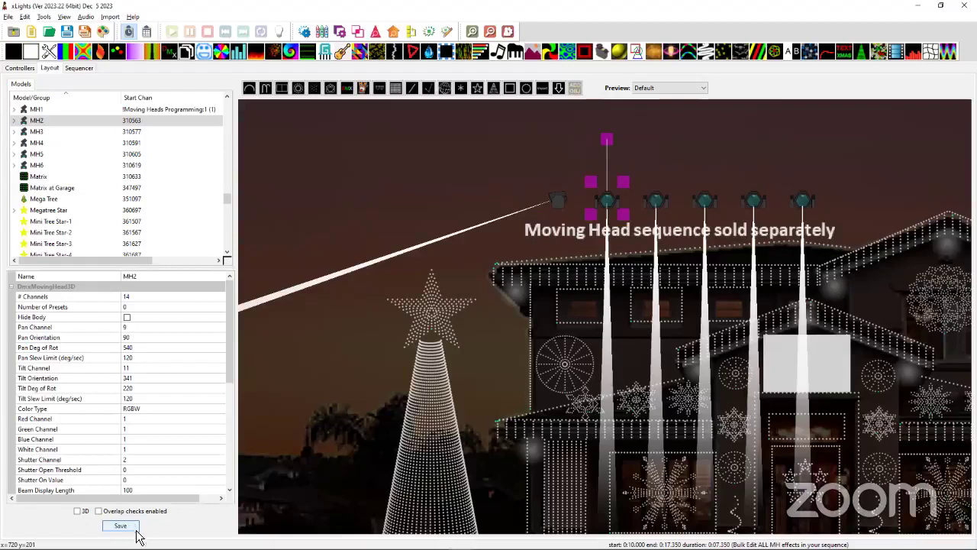
pyautogui.click(155, 348)
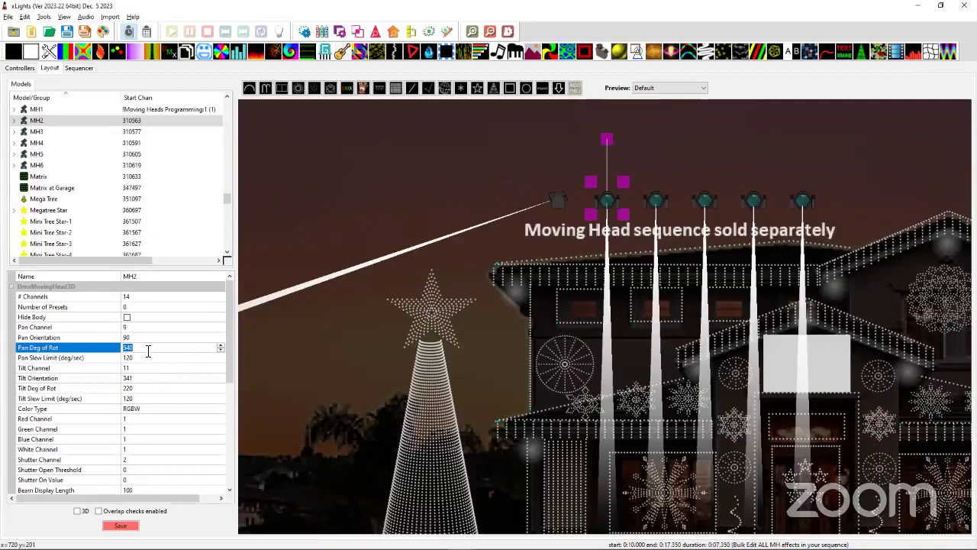
pyautogui.click(563, 206)
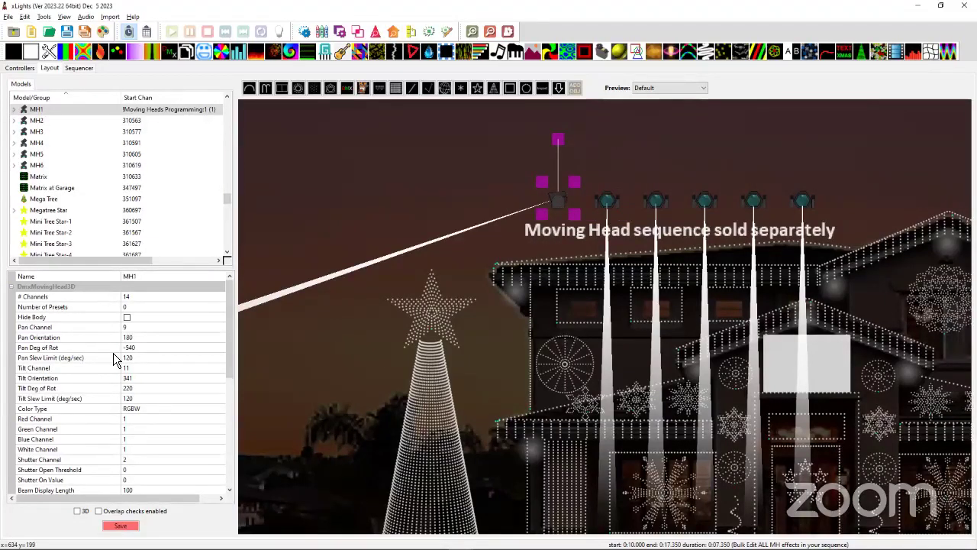
pyautogui.click(79, 68)
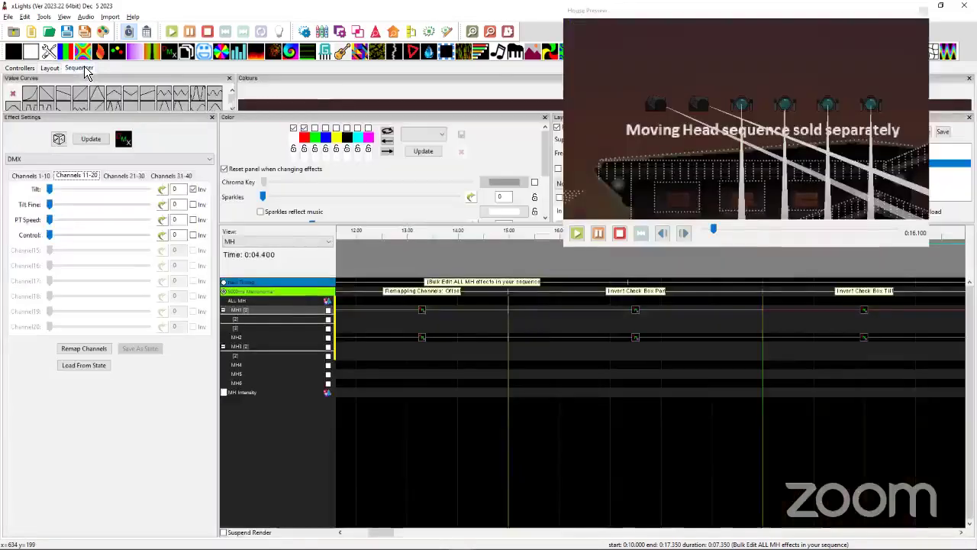
# Select MH1's 0:20–0:25 Invert Check Box Tilt effect and place the play marker at 0:24.450
pyautogui.click(861, 316)
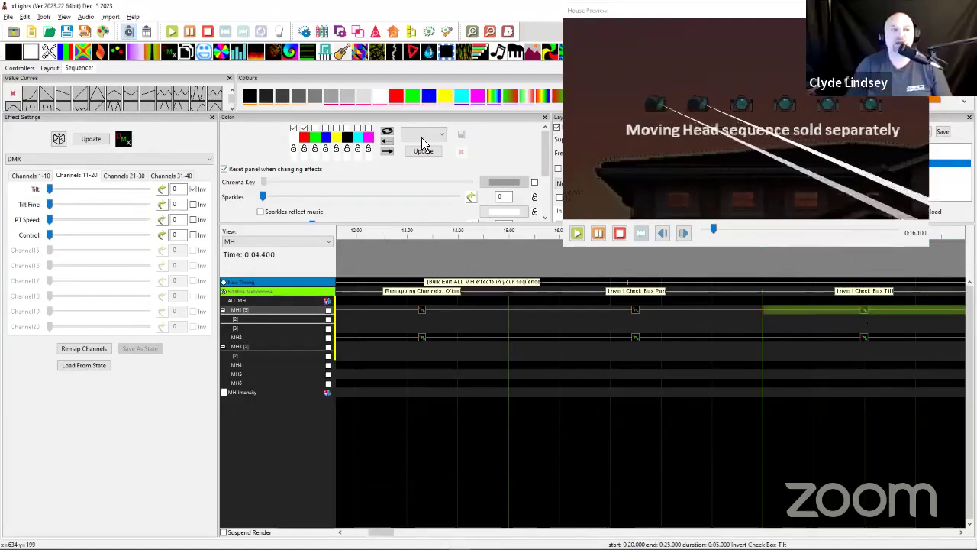
pyautogui.hscroll(3, 547, 474)
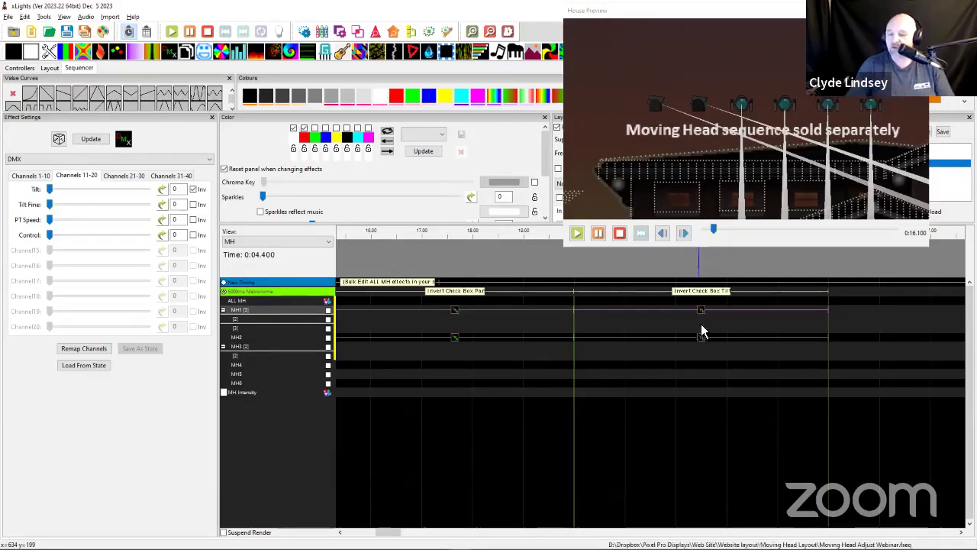
pyautogui.hscroll(5, 603, 367)
pyautogui.click(486, 294)
pyautogui.scroll(-3, 491, 313)
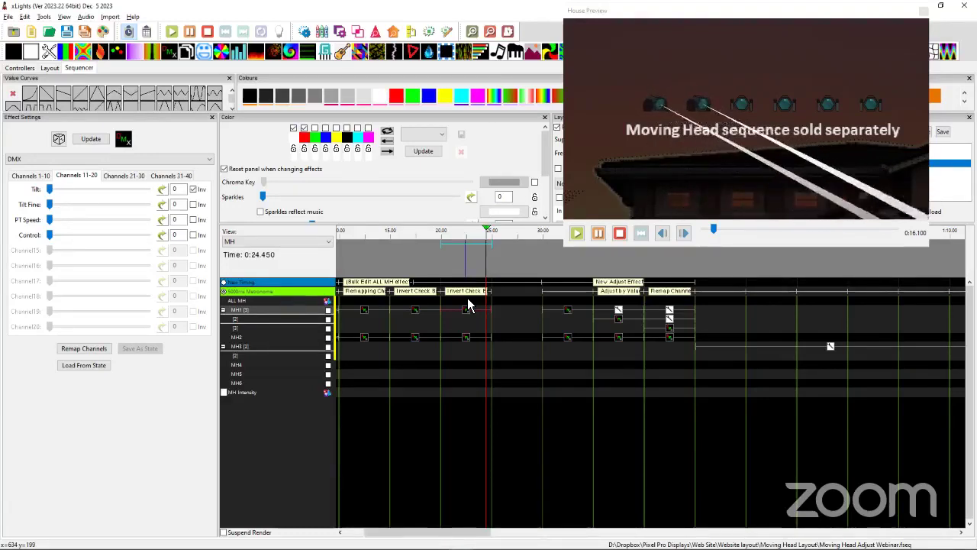
# Set the play position near 0:29.6 and move the House Preview window further right
pyautogui.click(540, 271)
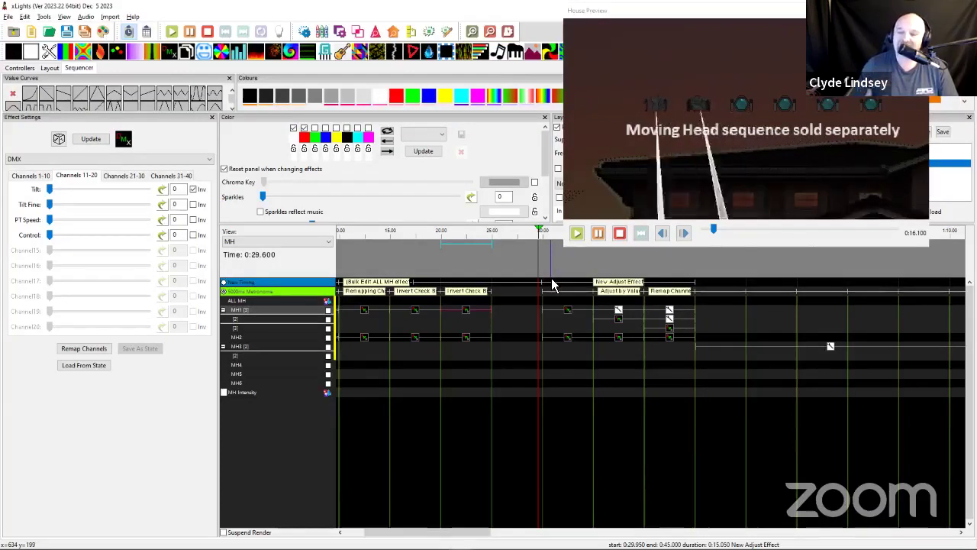
pyautogui.click(572, 338)
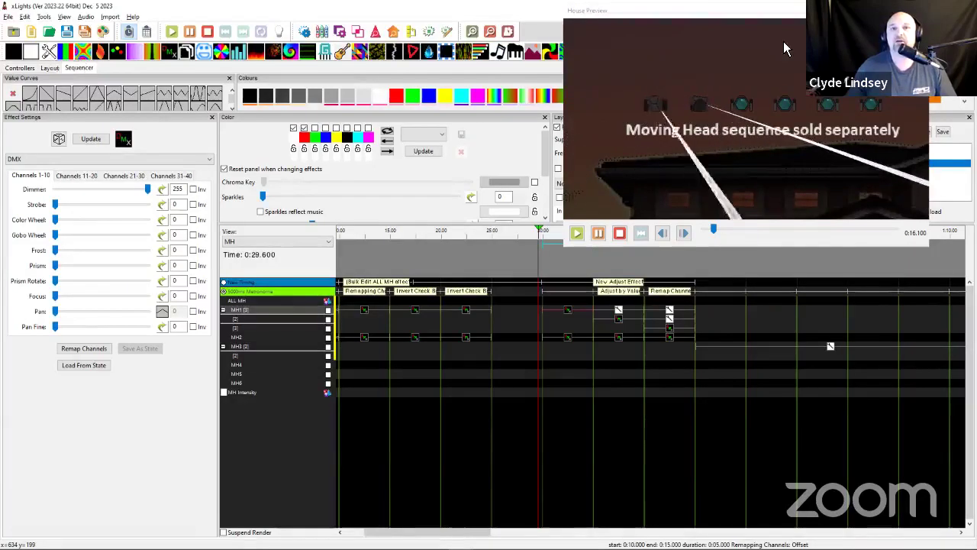
pyautogui.click(584, 16)
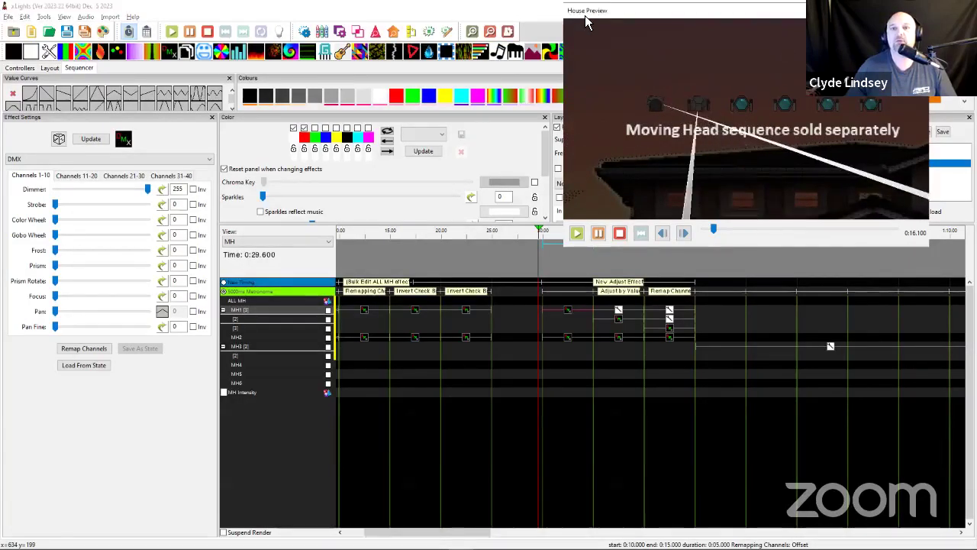
pyautogui.moveTo(585, 16); pyautogui.dragTo(648, 19)
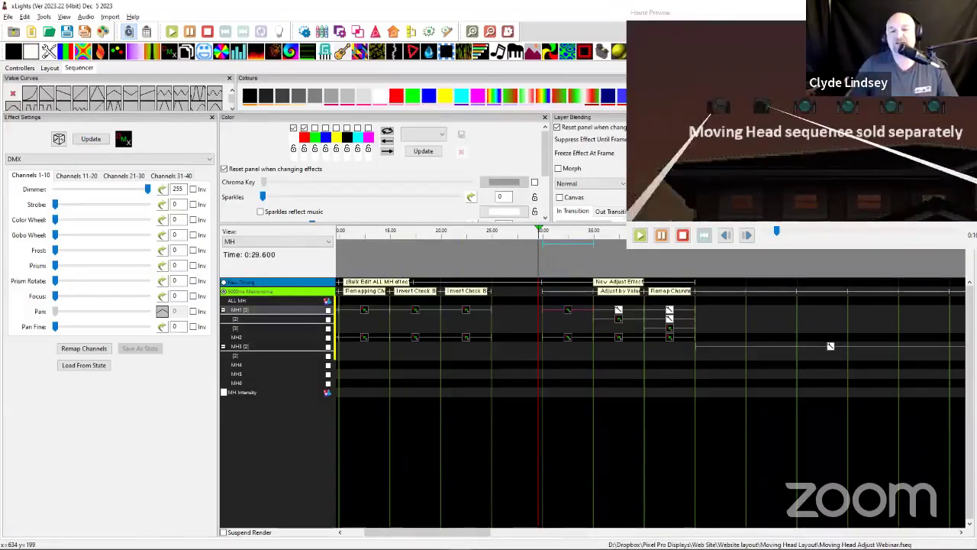
pyautogui.moveTo(412, 534); pyautogui.dragTo(354, 525)
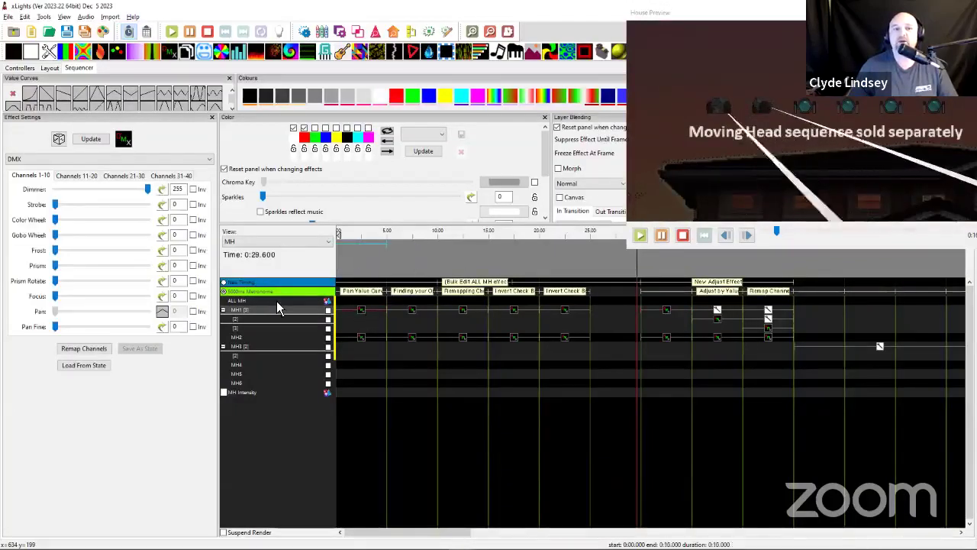
# Select MH1's 0:35–0:40 Adjust By Value 42 effect
pyautogui.click(353, 311)
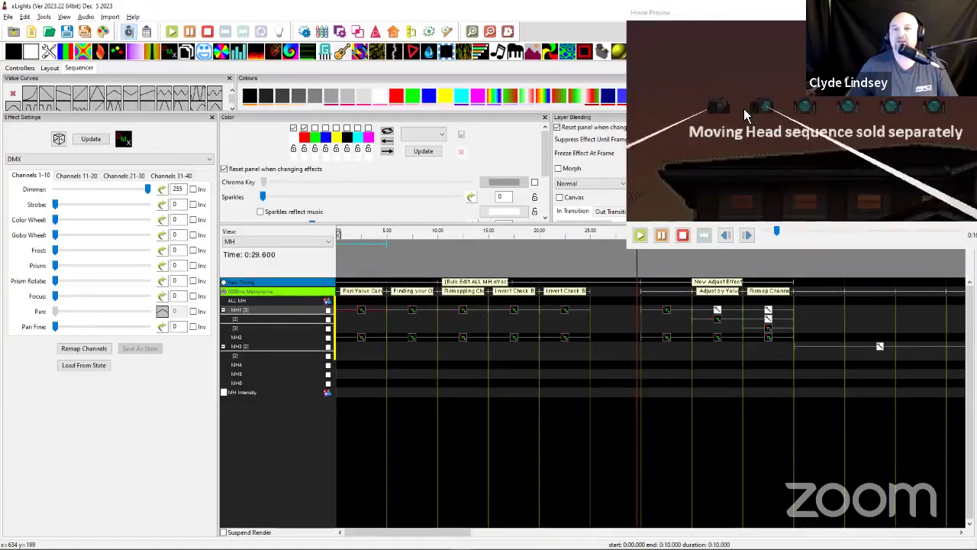
pyautogui.click(669, 314)
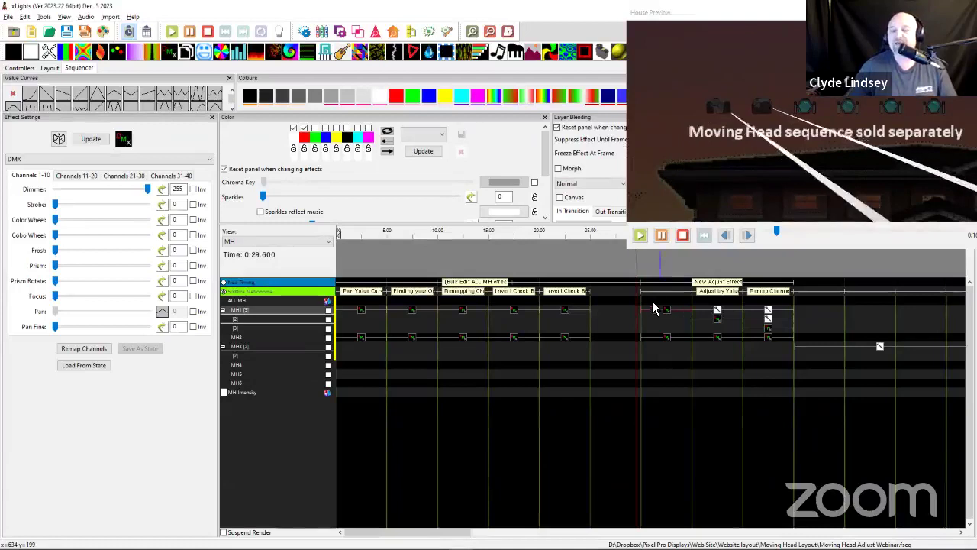
pyautogui.scroll(2, 611, 336)
pyautogui.hscroll(5, 478, 346)
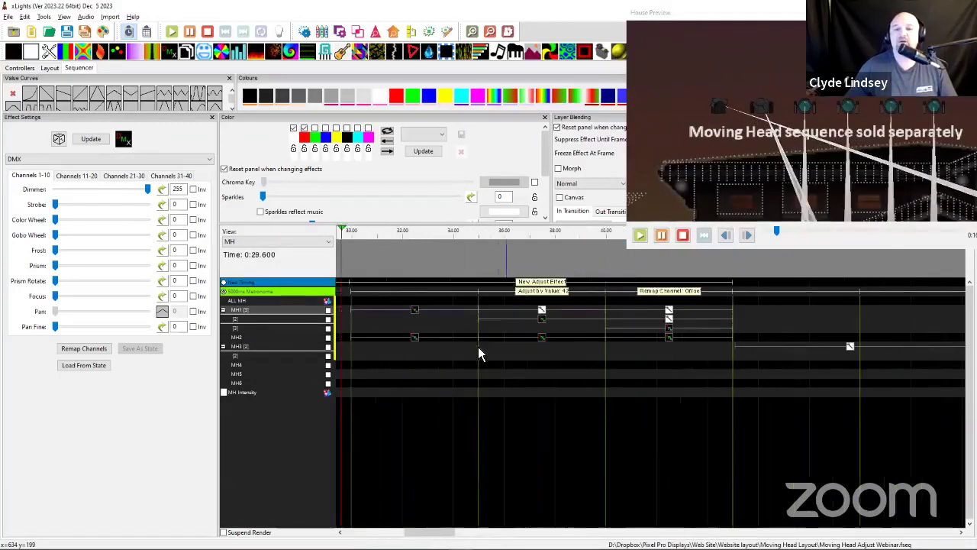
# Keep MH1's Adjust effect on Adjust By Value and view the DMX effect on its second sub-row
pyautogui.click(542, 313)
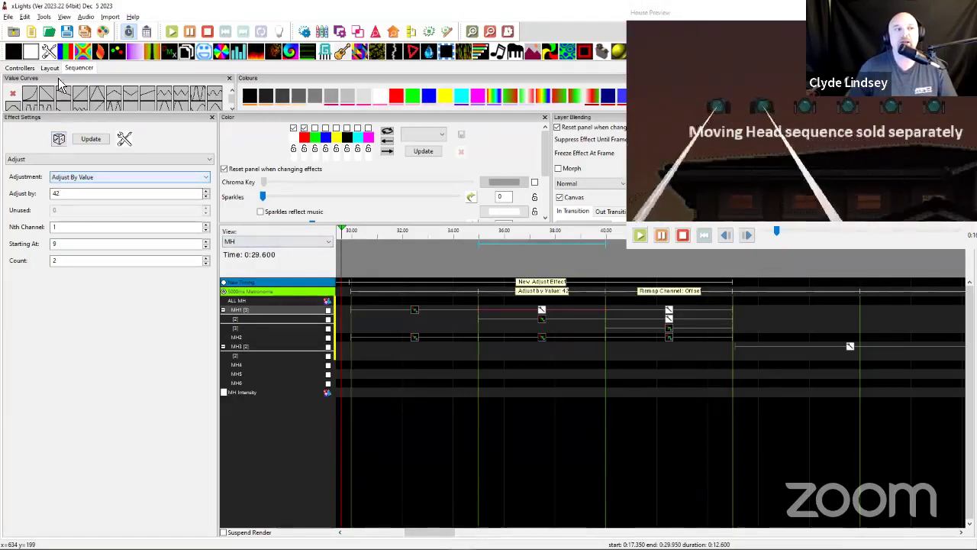
pyautogui.click(71, 178)
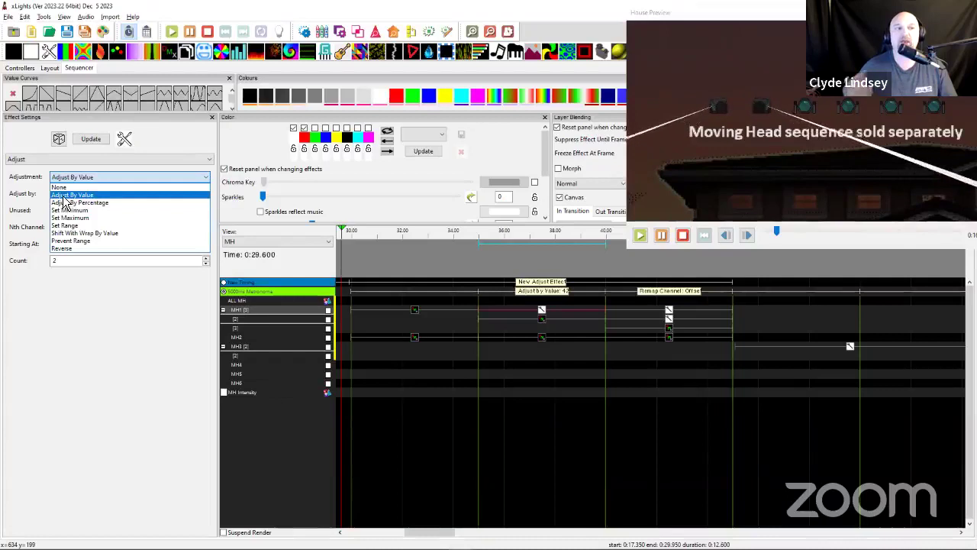
pyautogui.click(69, 194)
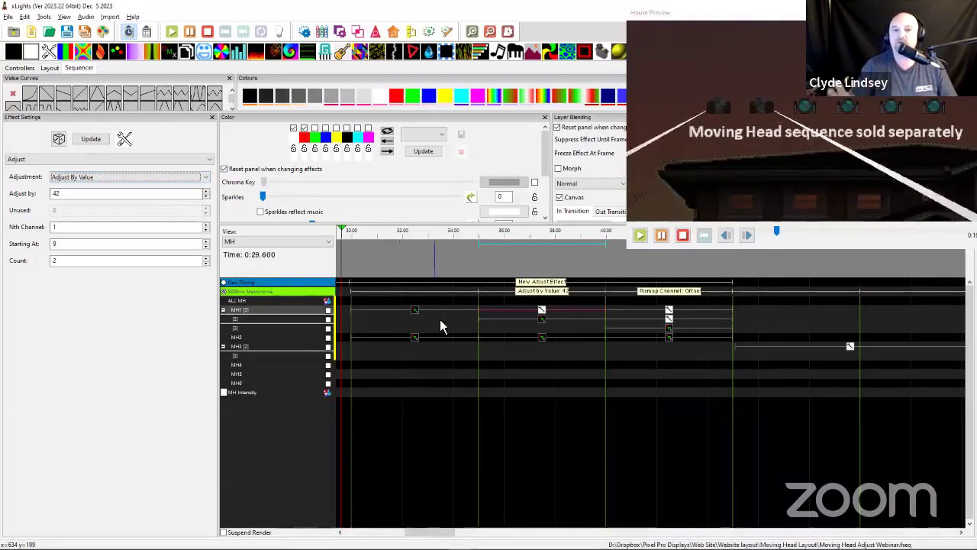
pyautogui.click(545, 324)
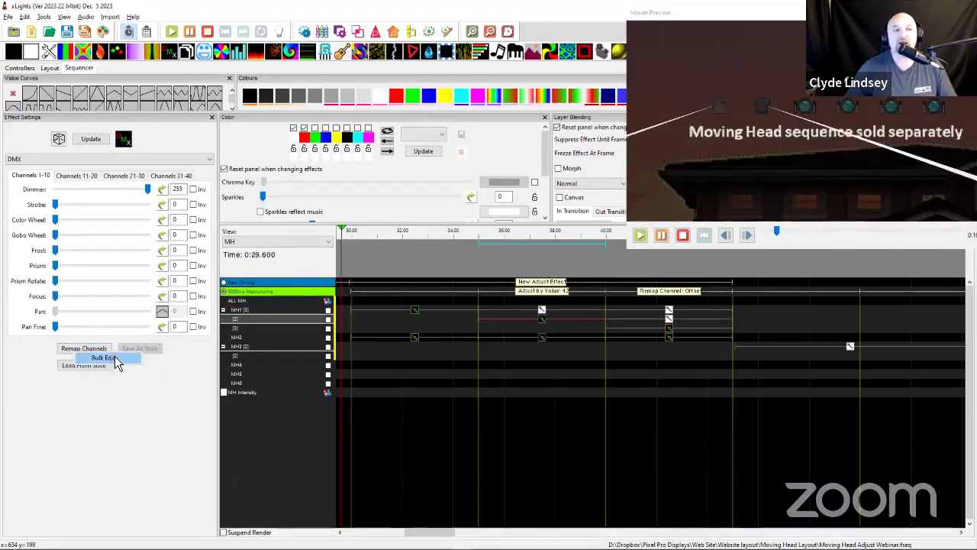
pyautogui.click(114, 357)
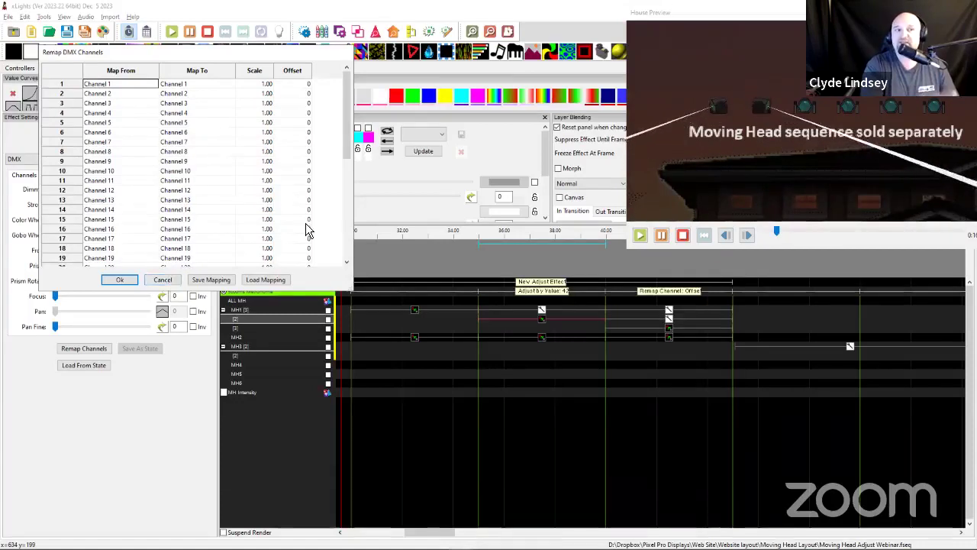
pyautogui.click(152, 279)
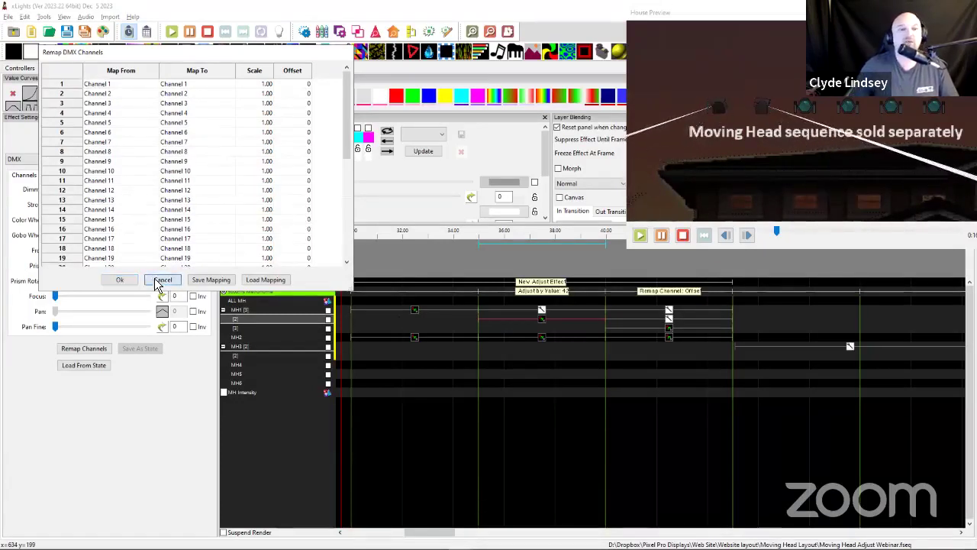
pyautogui.hscroll(-10, 483, 336)
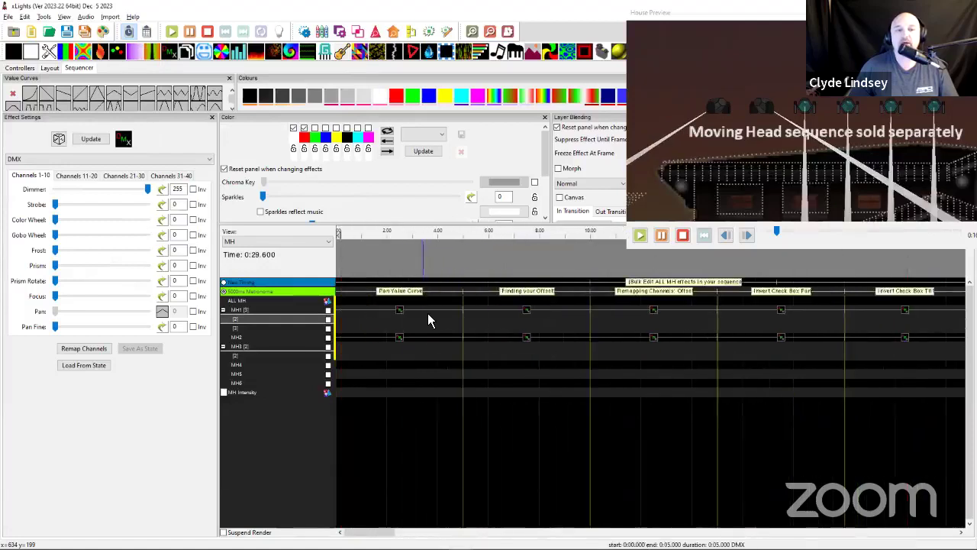
pyautogui.hscroll(5, 736, 332)
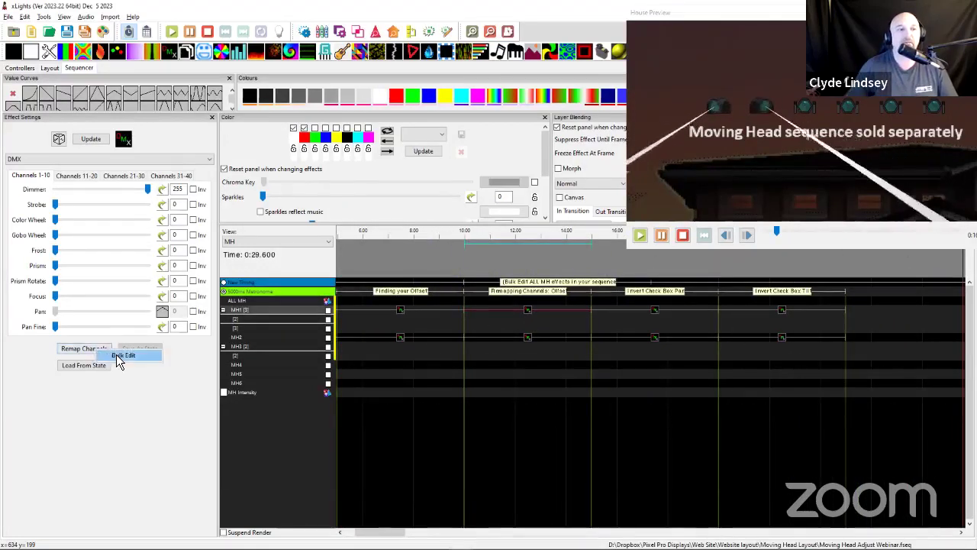
pyautogui.click(102, 350)
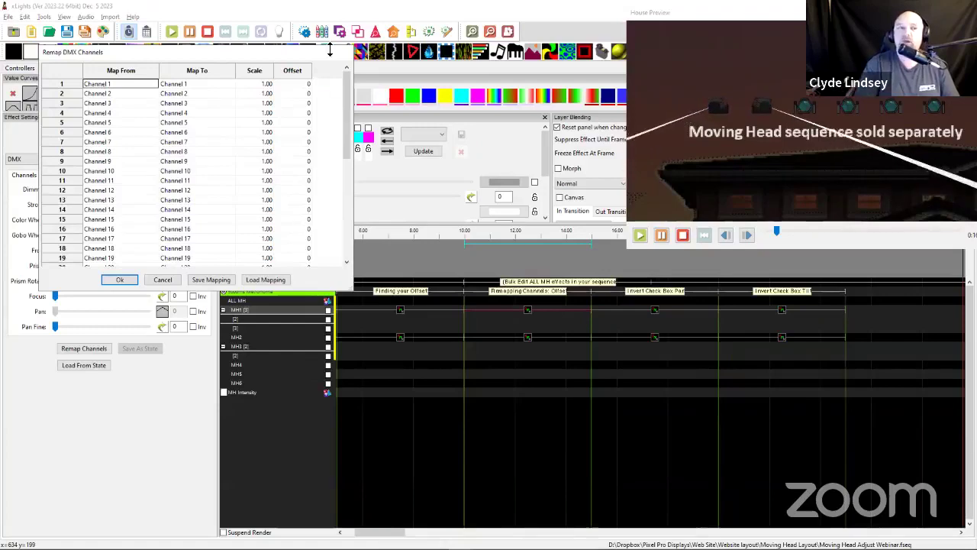
pyautogui.click(162, 279)
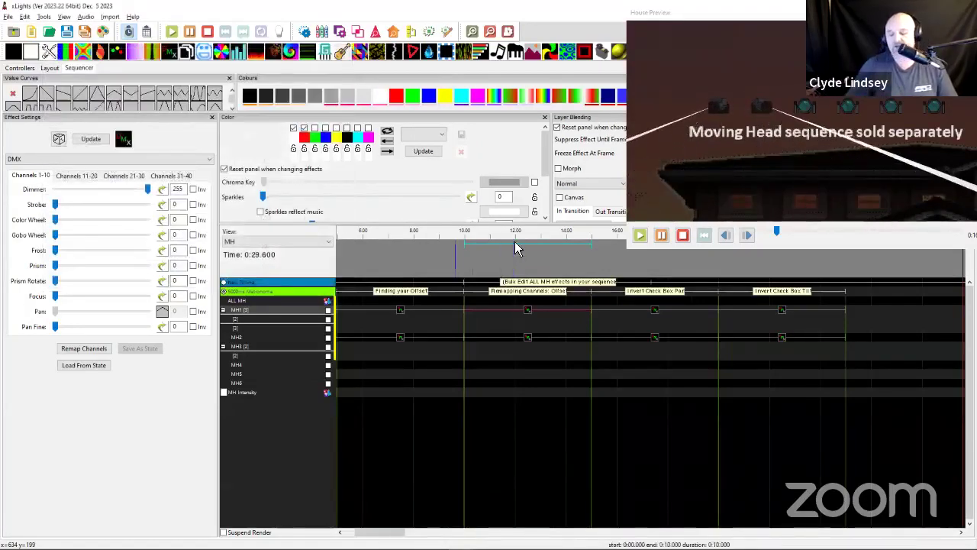
pyautogui.hscroll(5, 549, 391)
pyautogui.click(475, 376)
pyautogui.scroll(-2, 478, 376)
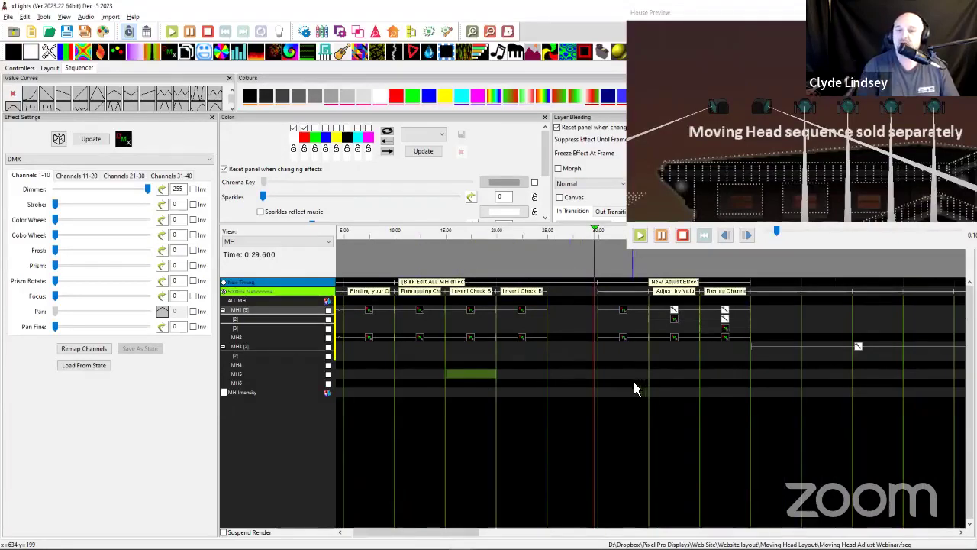
# Set the New Adjust Effect's Adjust by offset to 0 to preview the difference
pyautogui.hscroll(-3, 587, 385)
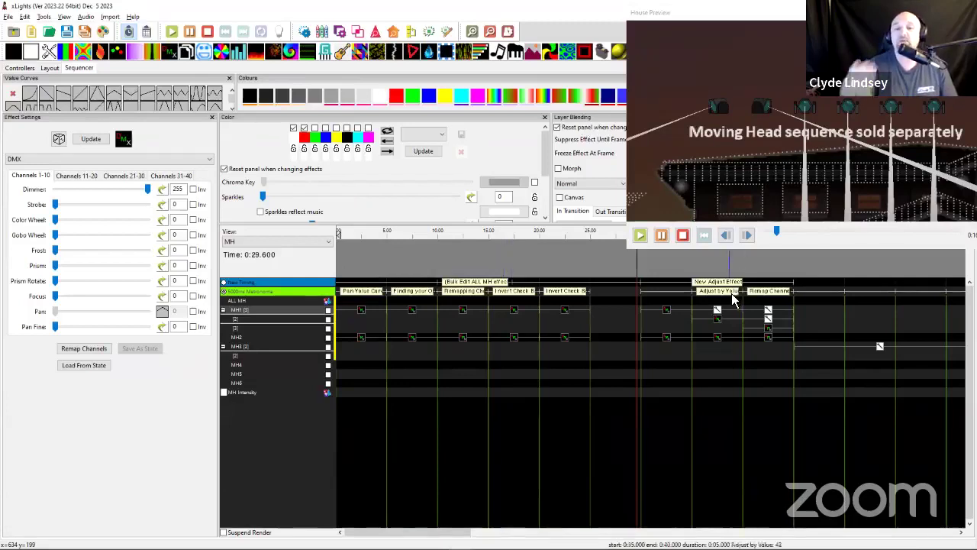
pyautogui.click(722, 318)
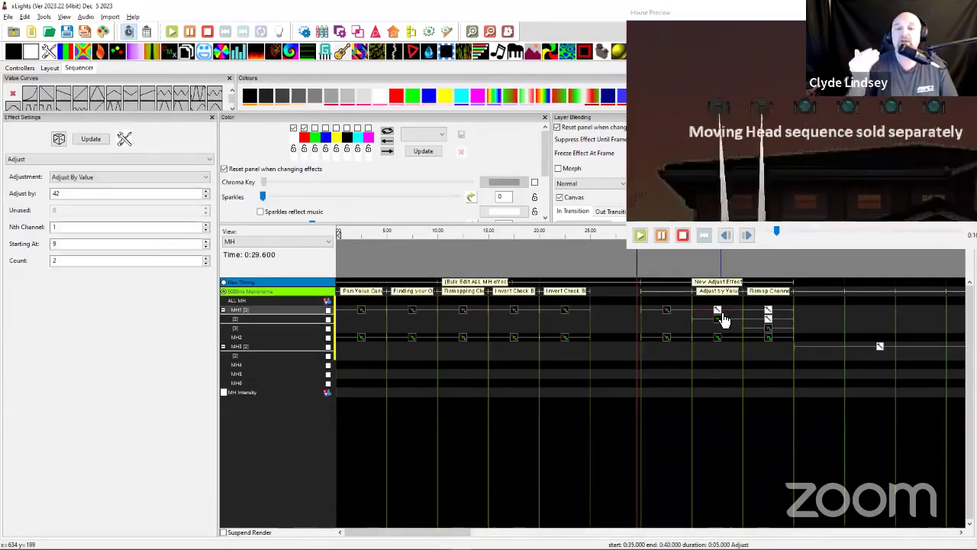
pyautogui.doubleClick(59, 196)
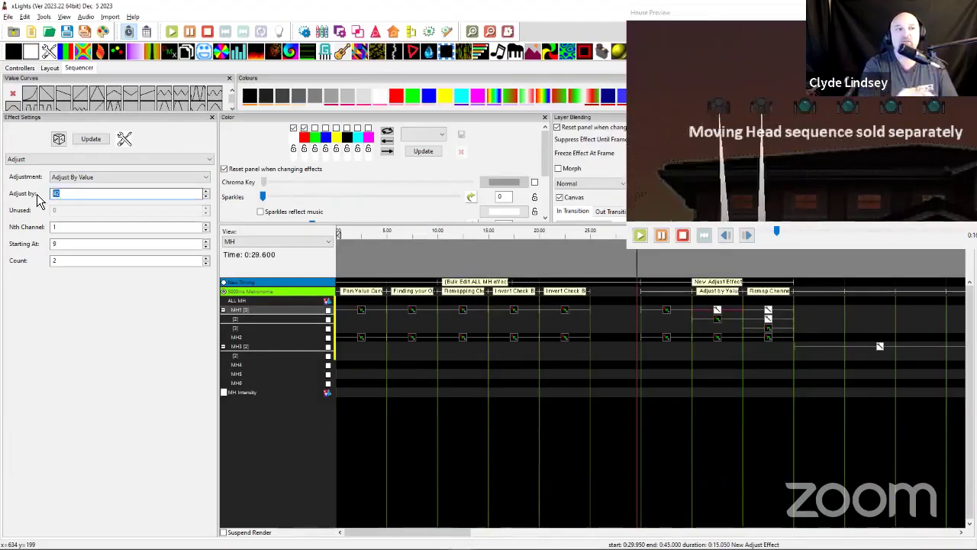
pyautogui.write('0')
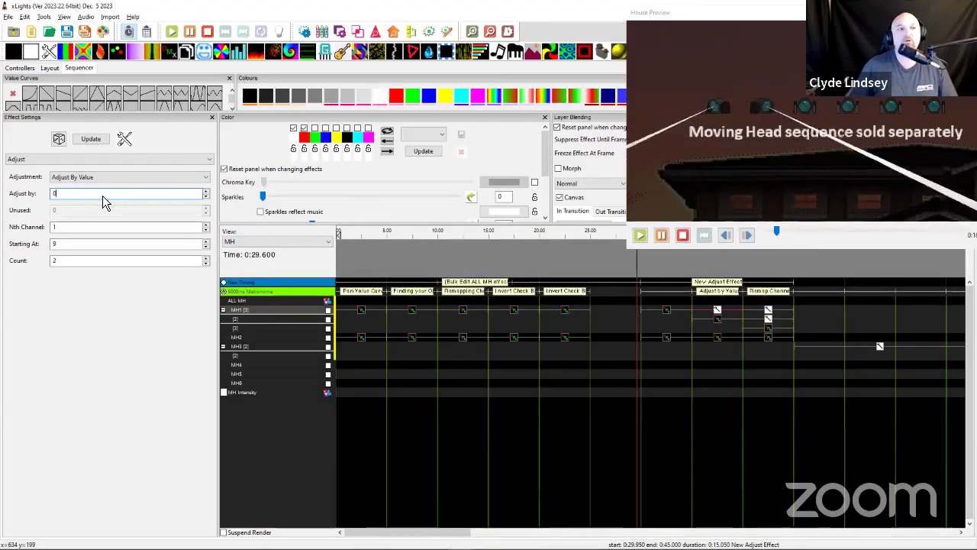
pyautogui.press('Tab')
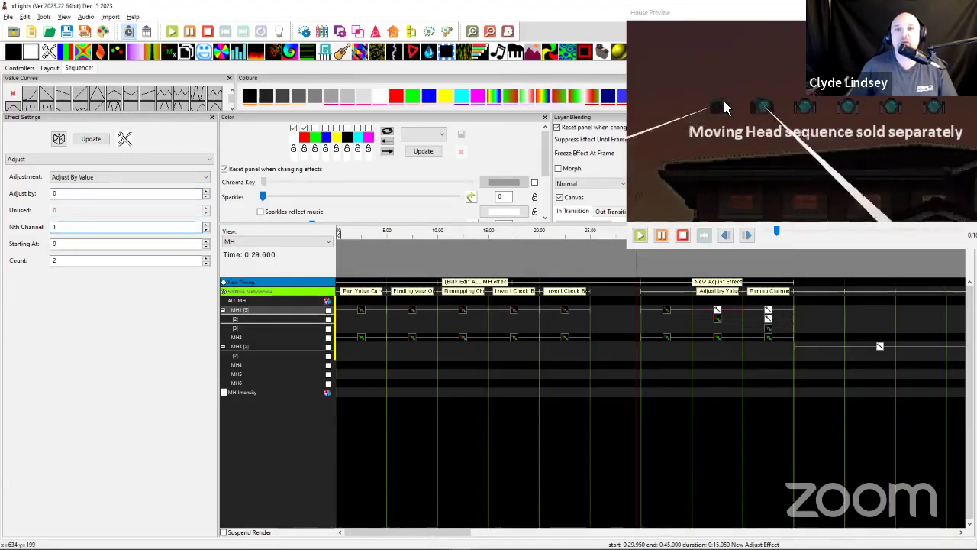
# Restore the Adjust offset to 42 and compare it against the DMX effect
pyautogui.doubleClick(55, 193)
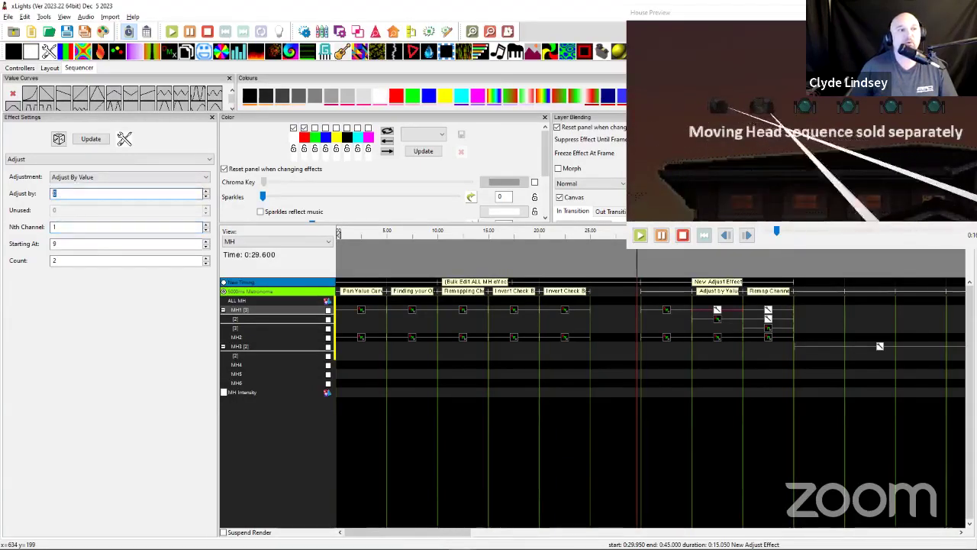
pyautogui.write('42')
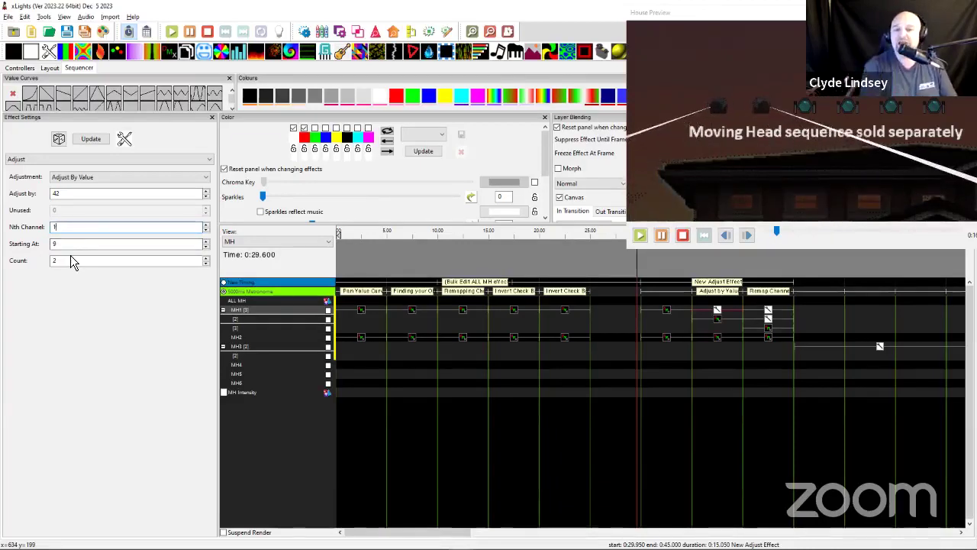
pyautogui.click(716, 327)
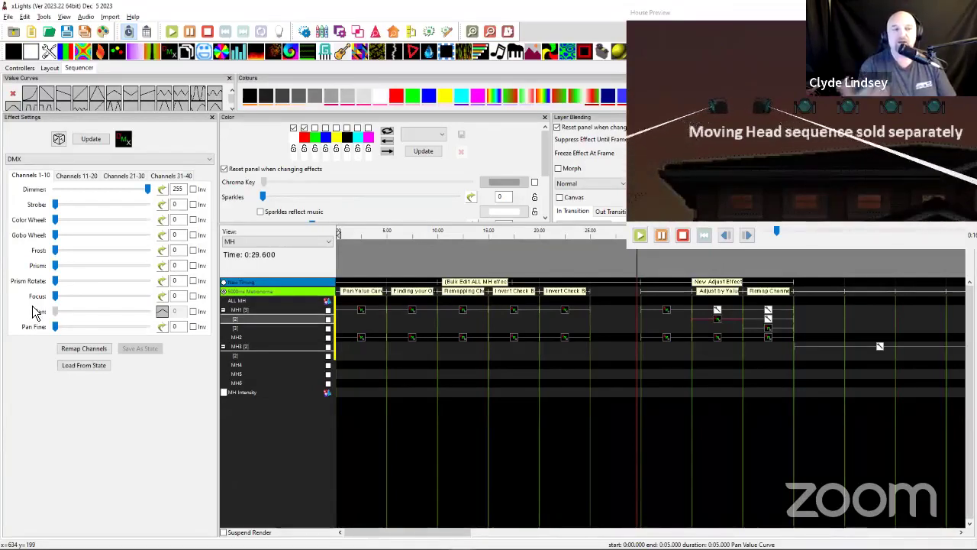
pyautogui.click(717, 314)
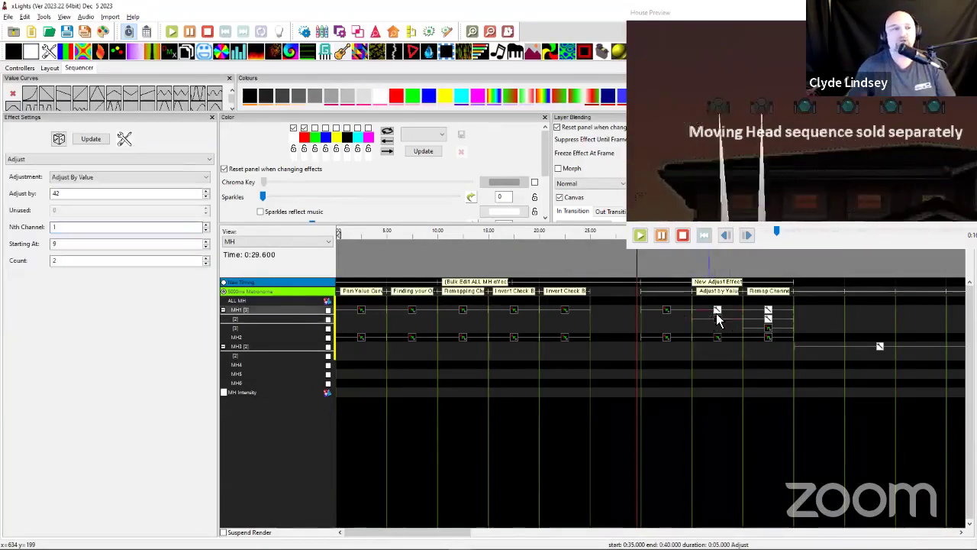
pyautogui.doubleClick(65, 261)
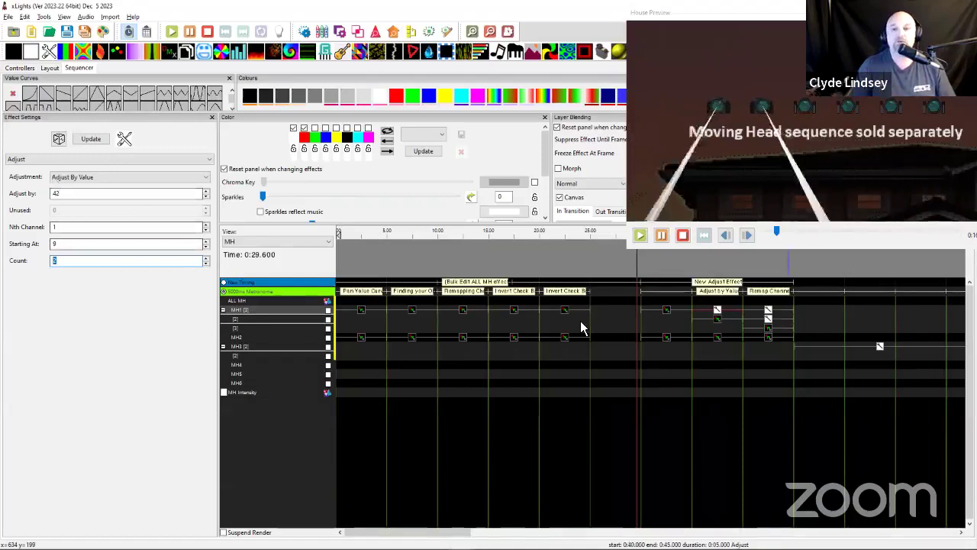
pyautogui.hscroll(5, 589, 335)
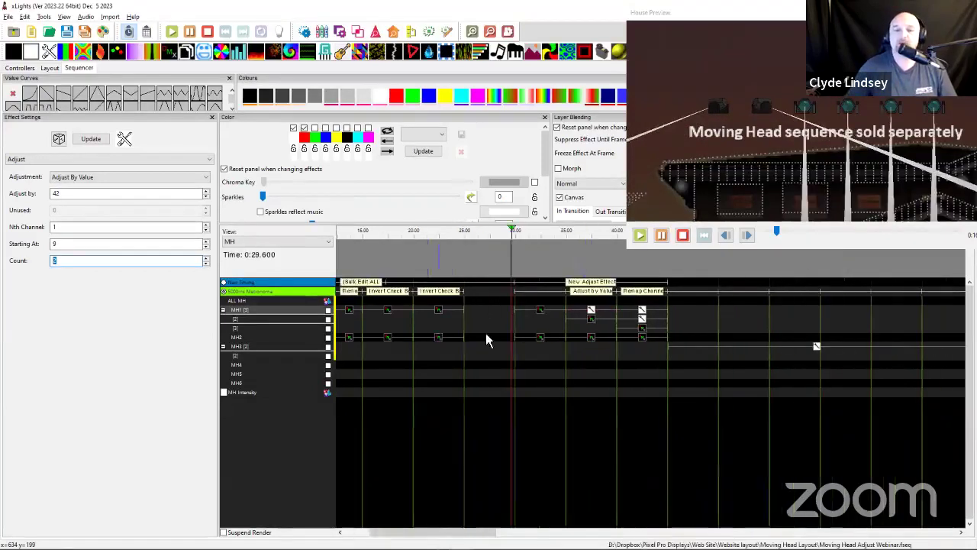
pyautogui.click(469, 322)
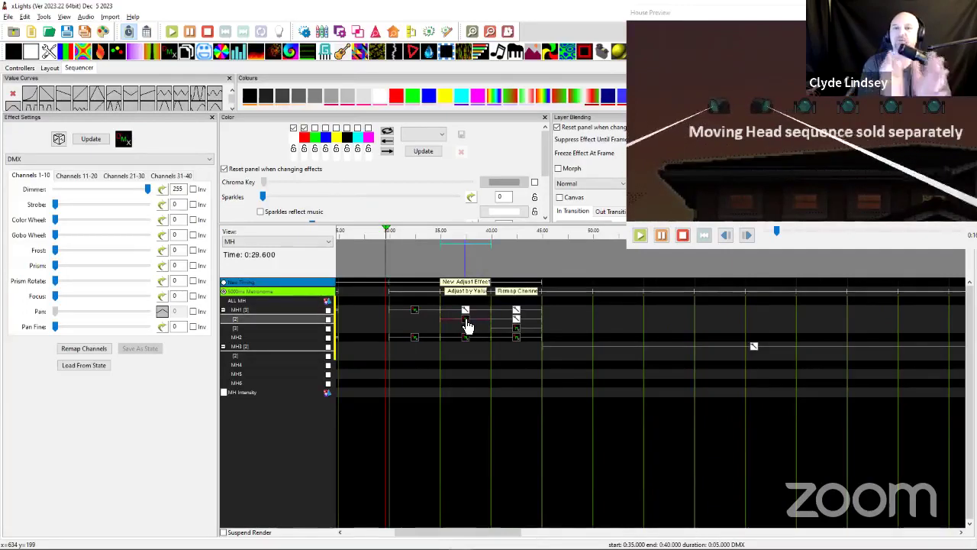
pyautogui.click(443, 370)
pyautogui.hscroll(-5, 435, 370)
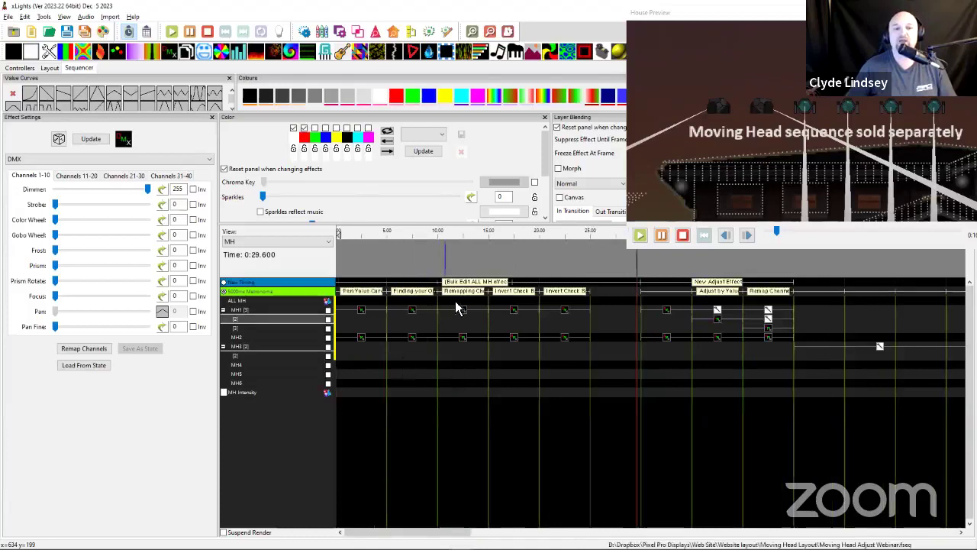
pyautogui.click(415, 312)
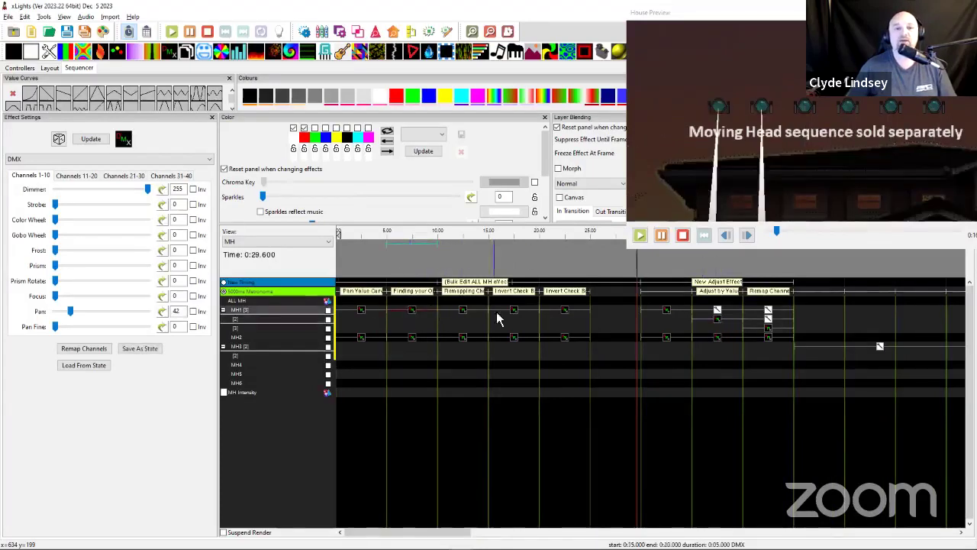
pyautogui.click(464, 311)
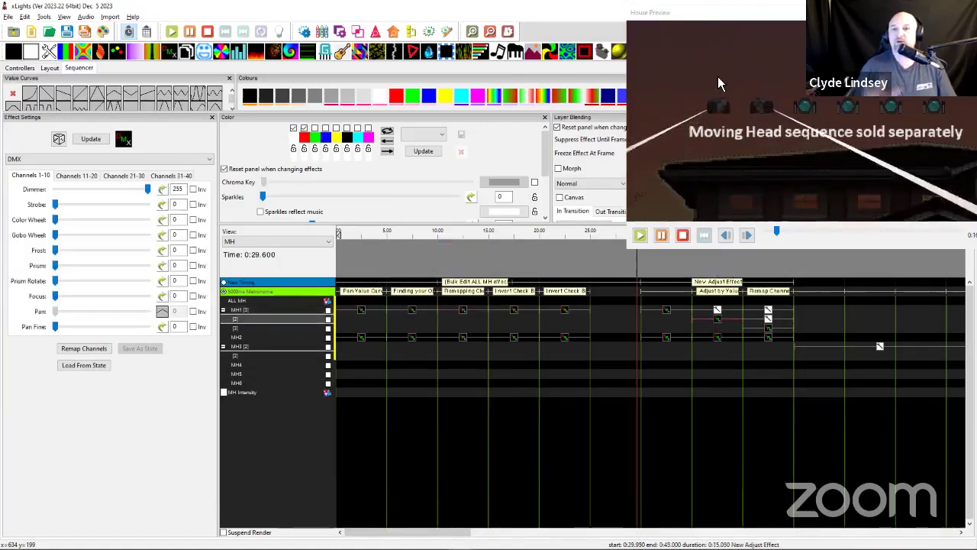
pyautogui.click(459, 313)
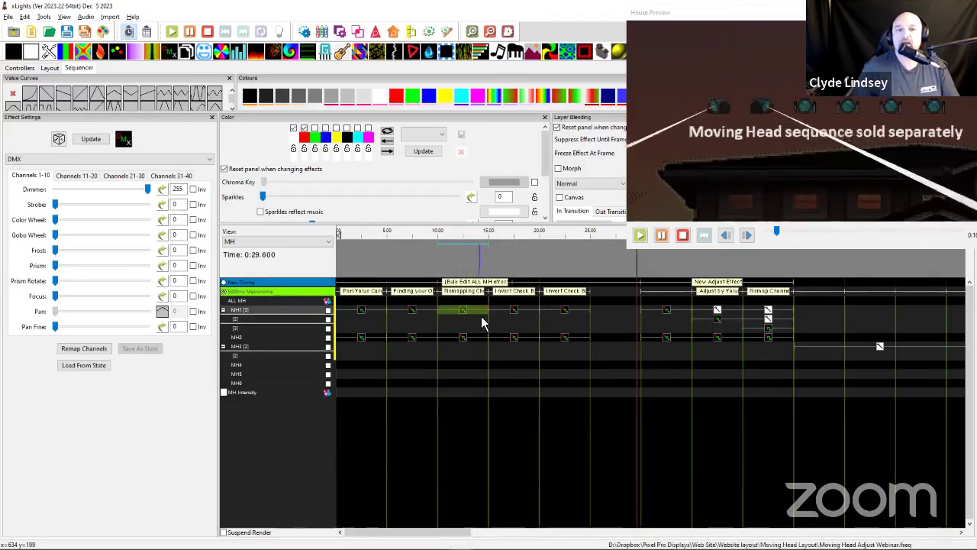
pyautogui.hscroll(3, 475, 357)
pyautogui.click(344, 318)
pyautogui.click(641, 330)
pyautogui.click(642, 319)
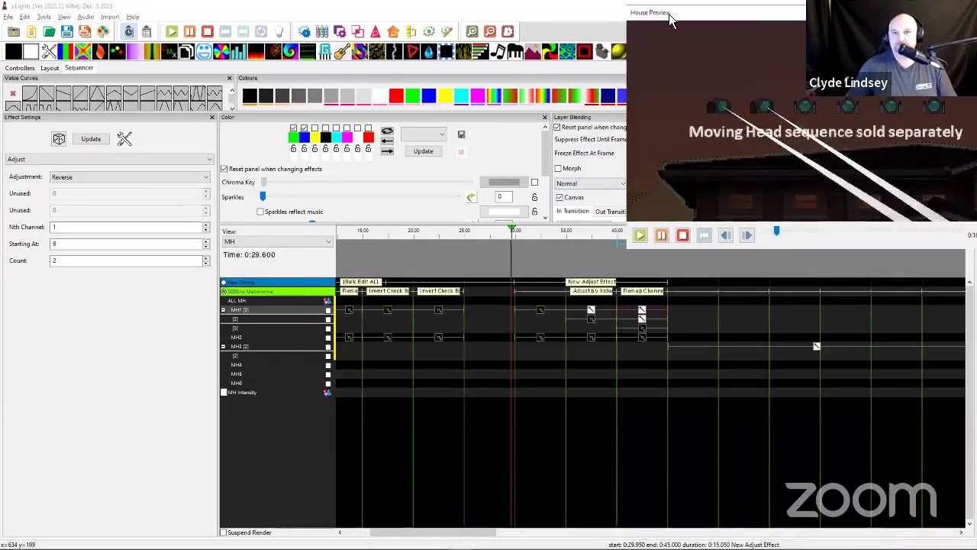
# Keep the 0:40–0:45 Adjust effect's adjustment type on Reverse
pyautogui.moveTo(669, 14); pyautogui.dragTo(776, 15)
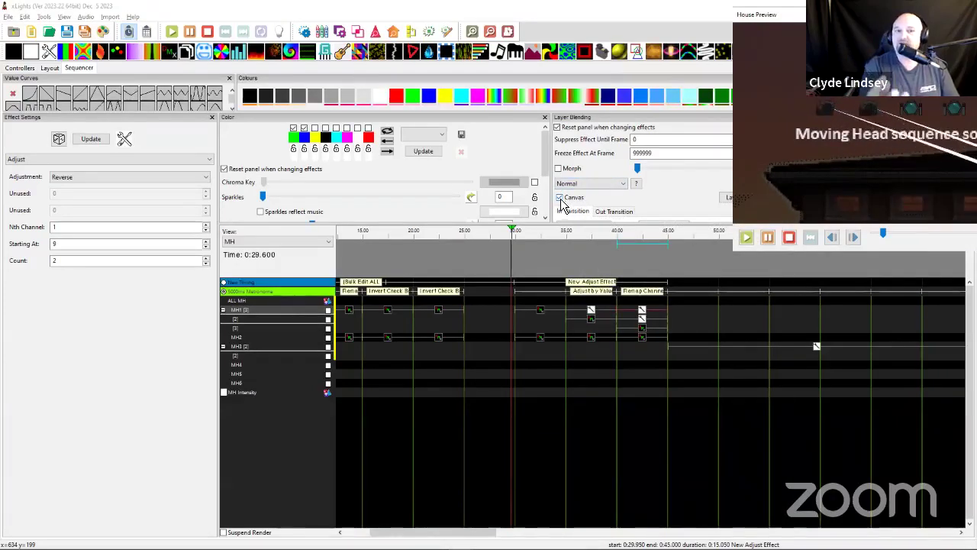
pyautogui.click(644, 319)
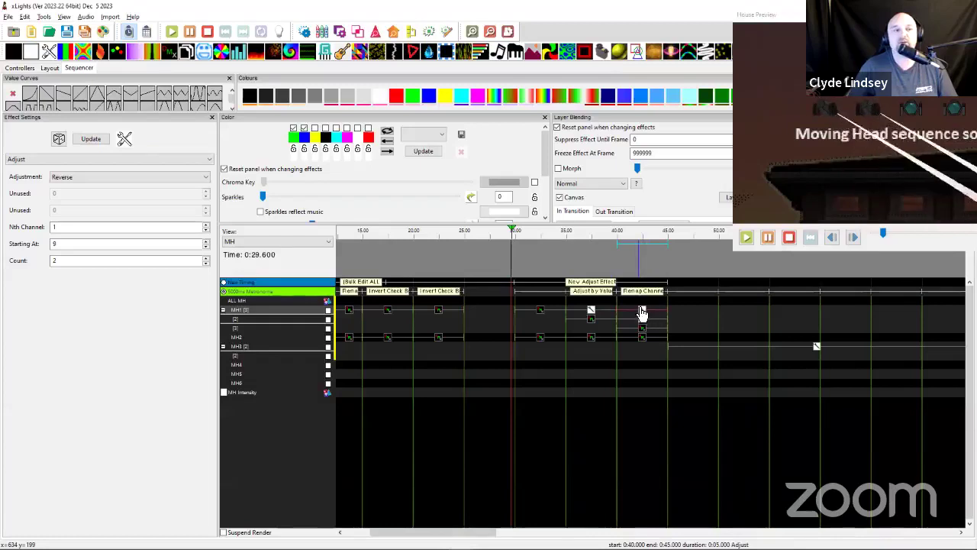
pyautogui.click(50, 180)
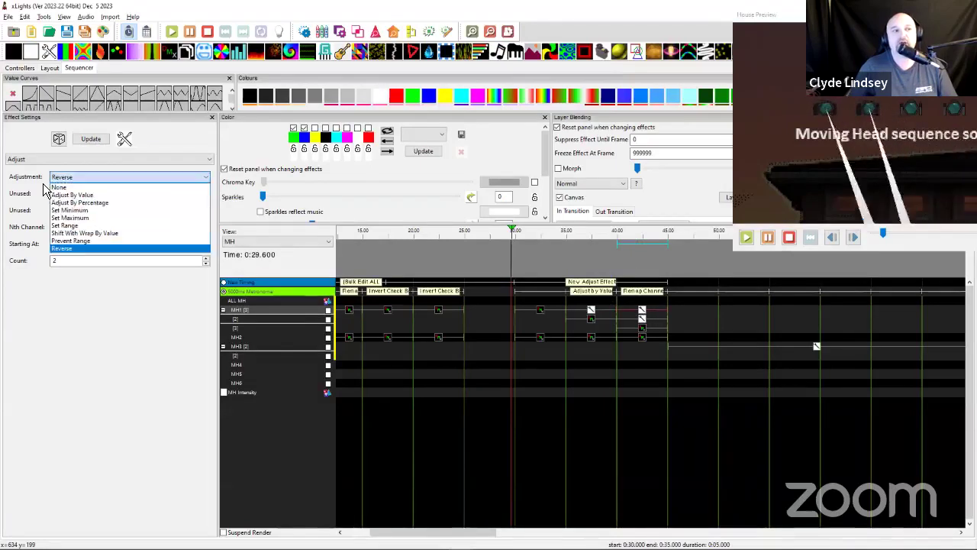
pyautogui.click(44, 190)
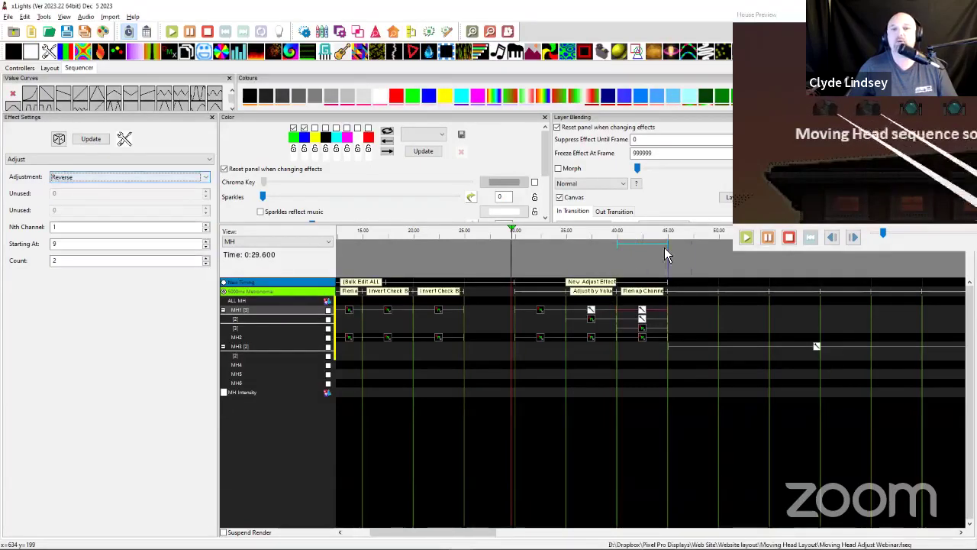
pyautogui.click(393, 310)
pyautogui.click(448, 313)
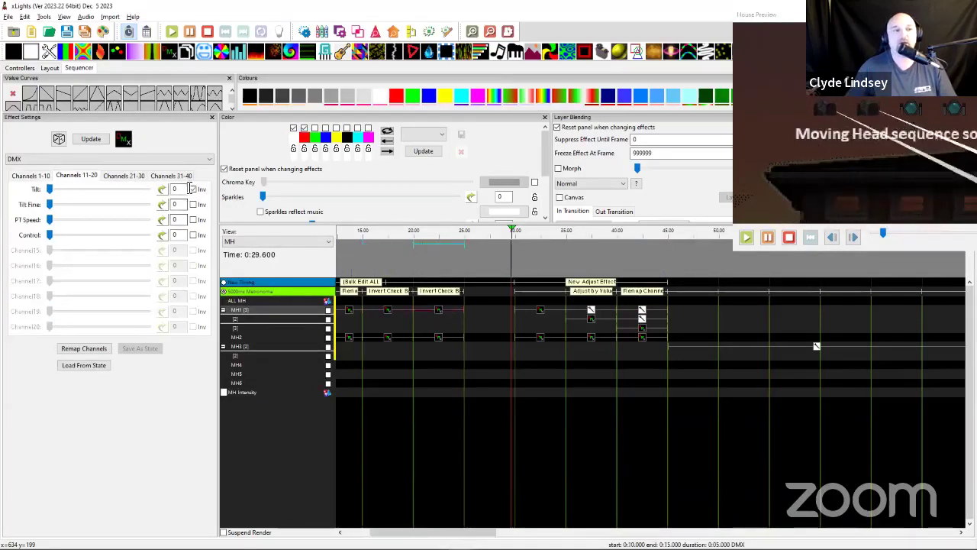
pyautogui.click(394, 311)
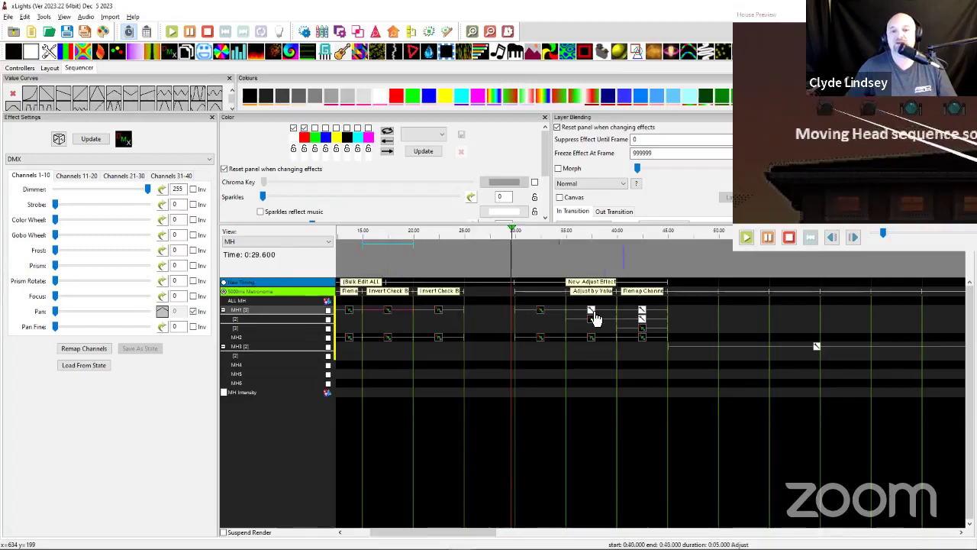
# Set the Reverse adjust's Starting At channel to 9
pyautogui.click(648, 313)
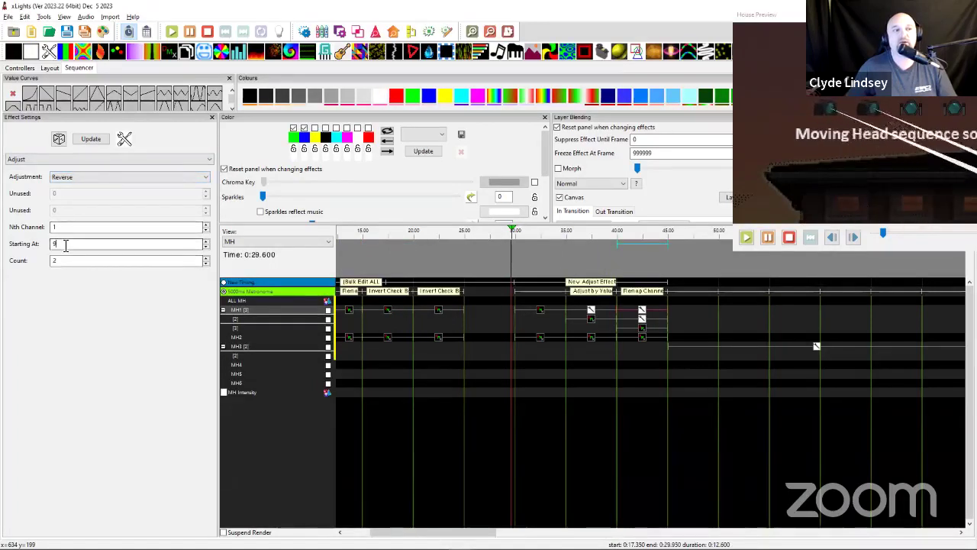
pyautogui.moveTo(64, 244); pyautogui.dragTo(33, 252)
pyautogui.write('9')
pyautogui.press('Tab')
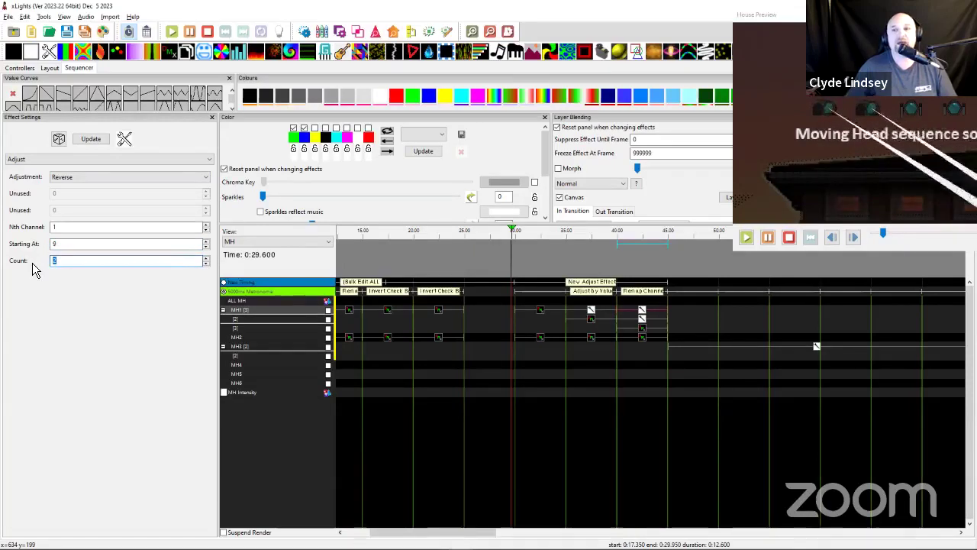
pyautogui.click(641, 328)
pyautogui.click(76, 175)
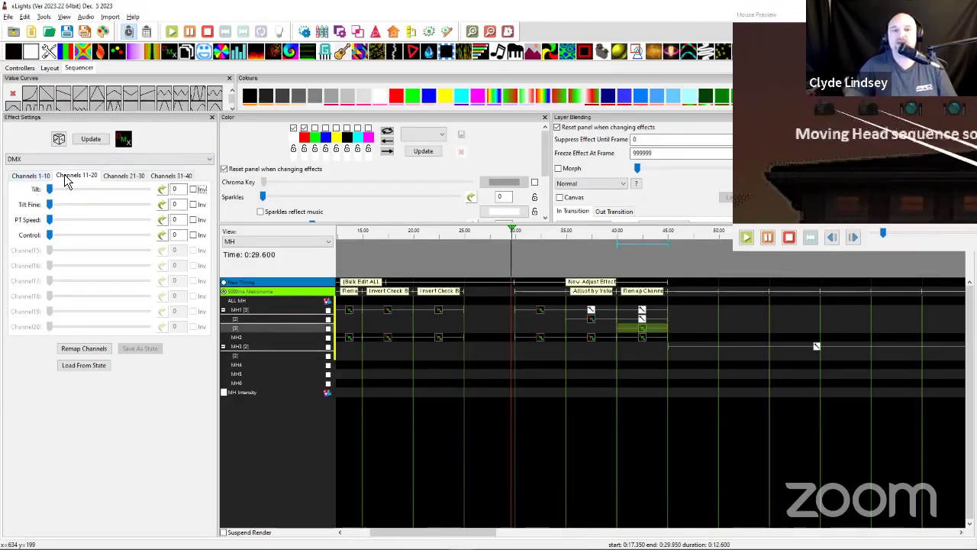
# Set the Reverse adjust's Count to 1 and move the playhead to 0:45.450
pyautogui.click(643, 319)
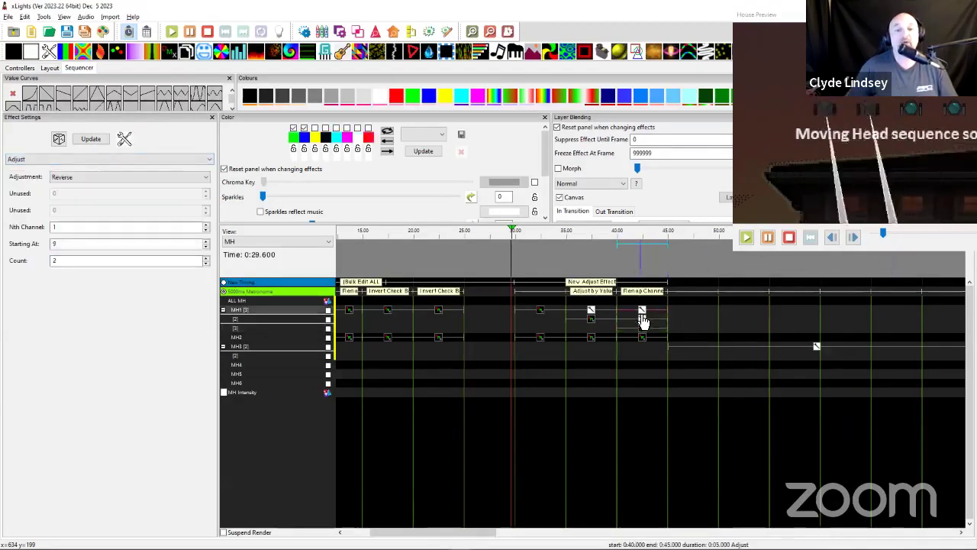
pyautogui.doubleClick(89, 259)
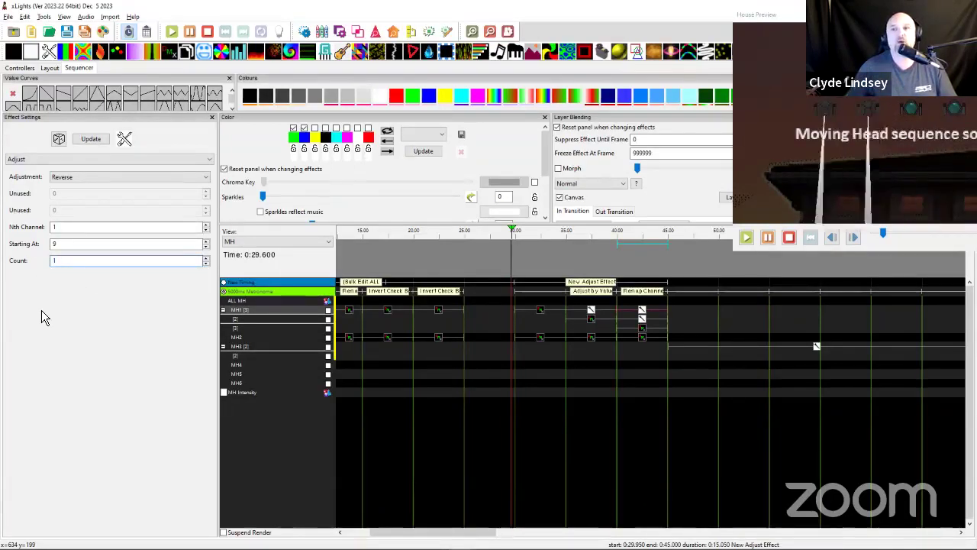
pyautogui.doubleClick(59, 262)
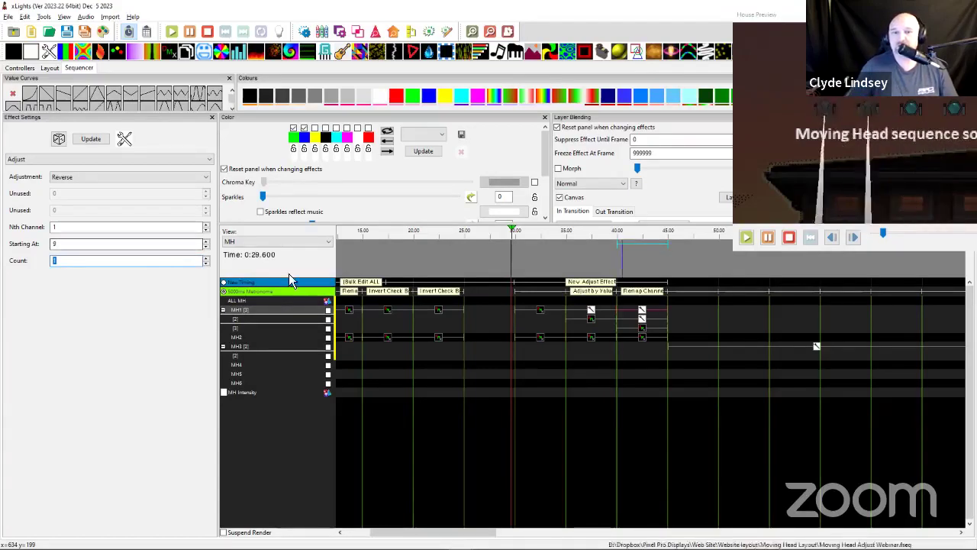
pyautogui.click(672, 259)
pyautogui.scroll(-2, 684, 260)
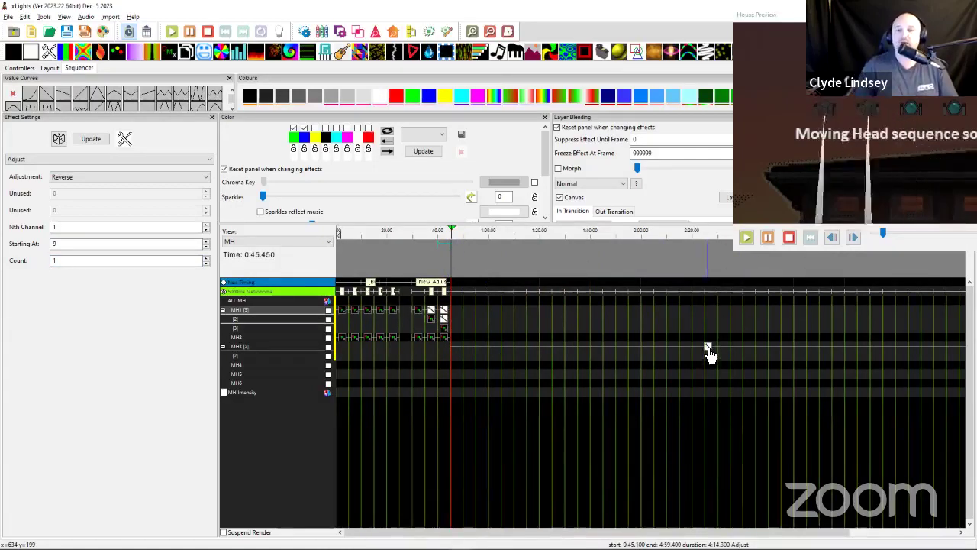
# Move MH1's row [3] DMX effect to about 45.8–50.8 s and extend the row [2] Adjust to 50.75 s
pyautogui.click(707, 348)
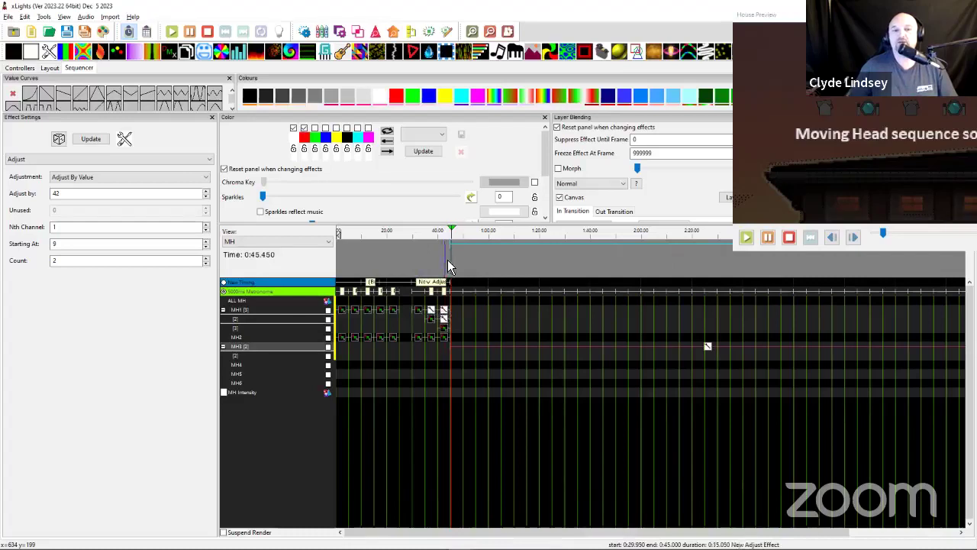
pyautogui.scroll(5, 448, 313)
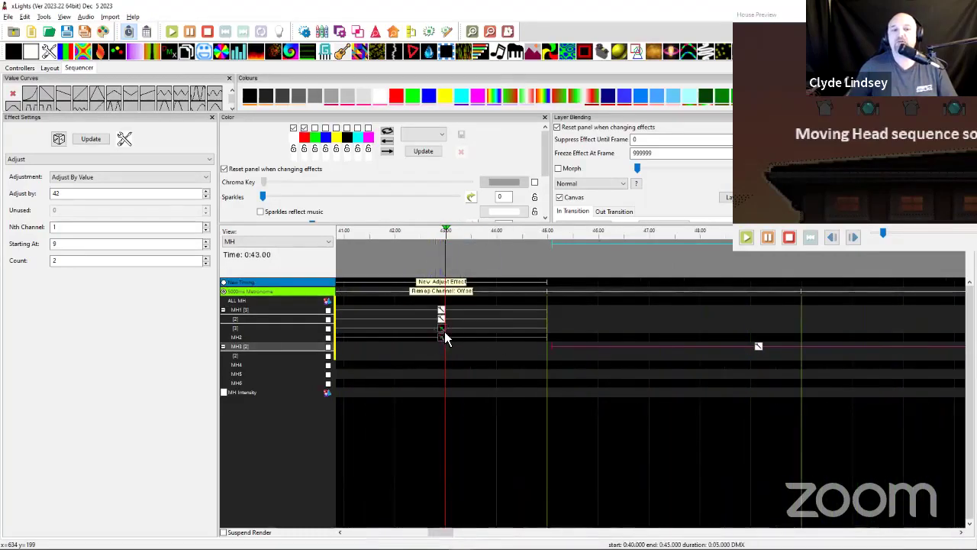
pyautogui.click(532, 331)
pyautogui.moveTo(532, 333); pyautogui.dragTo(824, 330)
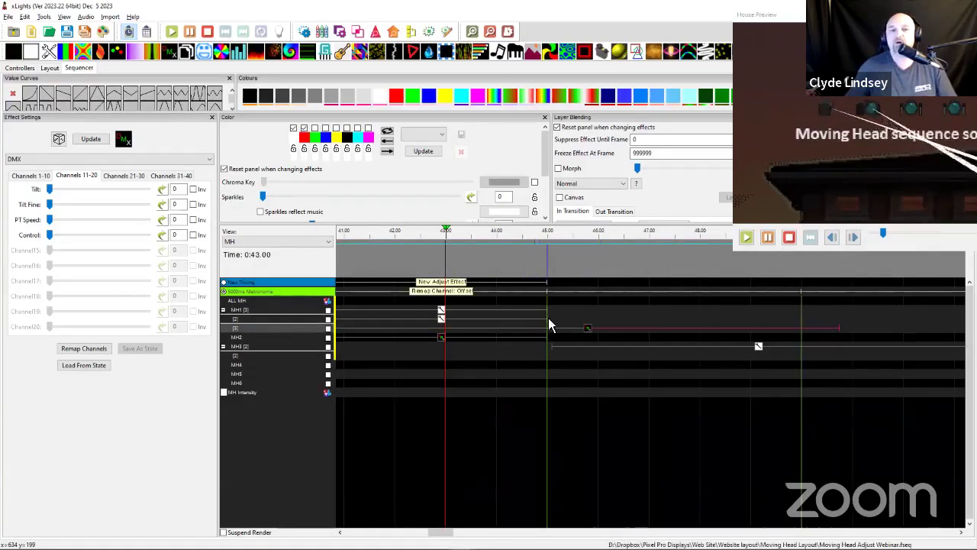
pyautogui.moveTo(547, 319); pyautogui.dragTo(843, 318)
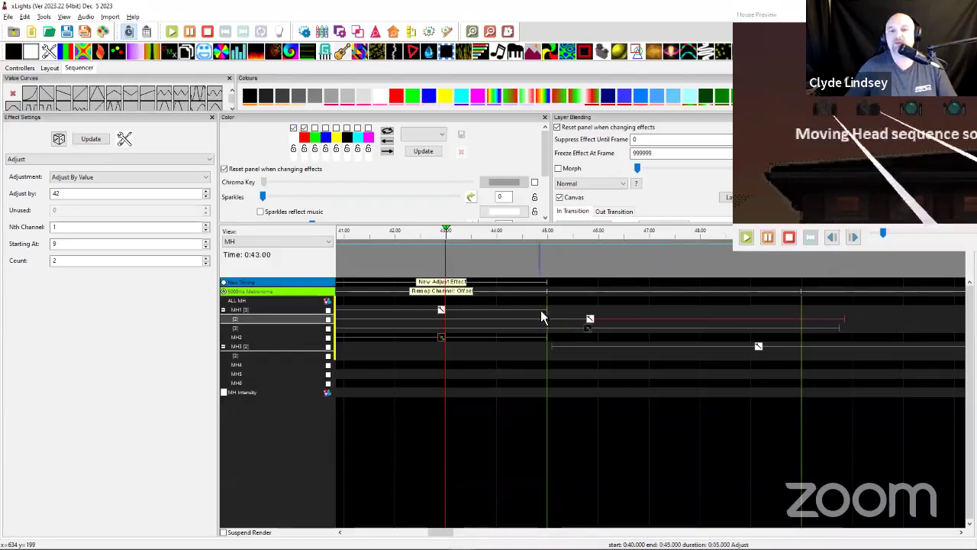
# Stretch MH1's Adjust effects to end around 5:00.350
pyautogui.click(582, 310)
pyautogui.press('Left')
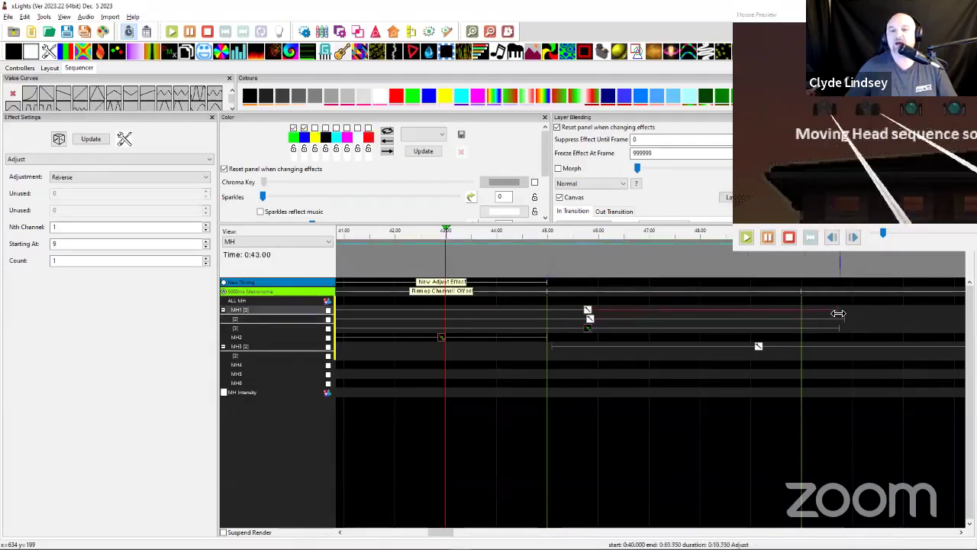
pyautogui.click(786, 310)
pyautogui.scroll(-3, 693, 334)
pyautogui.moveTo(827, 302); pyautogui.dragTo(795, 316)
pyautogui.scroll(-2, 795, 316)
pyautogui.scroll(-2, 796, 321)
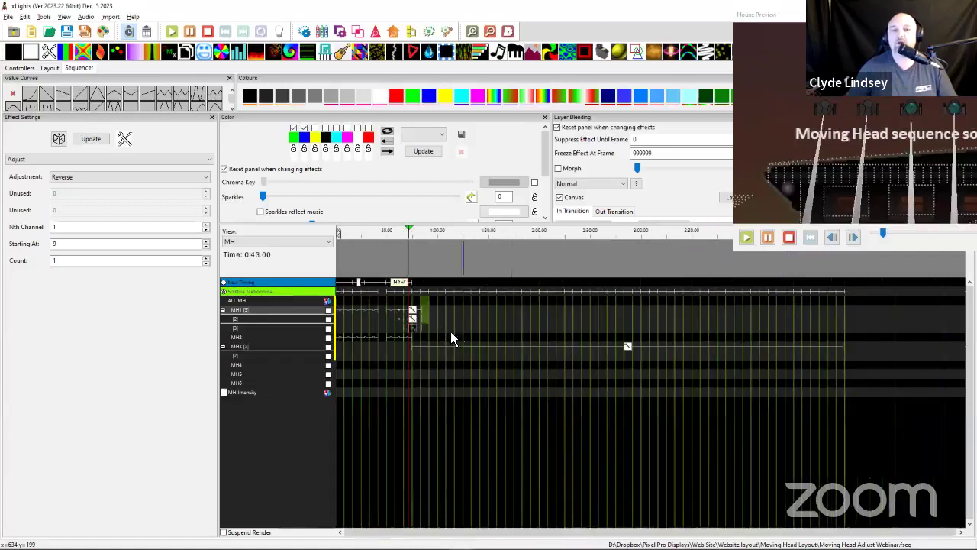
pyautogui.moveTo(421, 318); pyautogui.dragTo(847, 318)
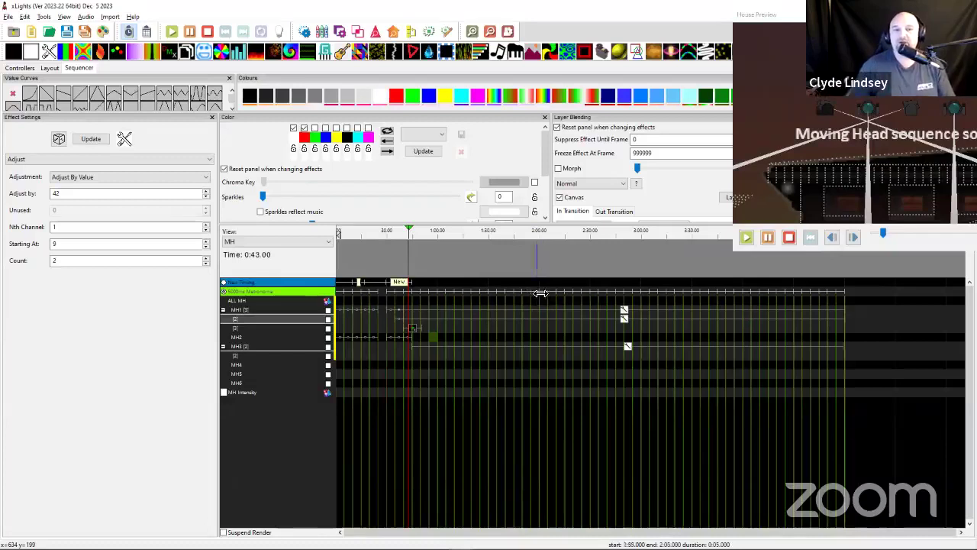
pyautogui.click(422, 313)
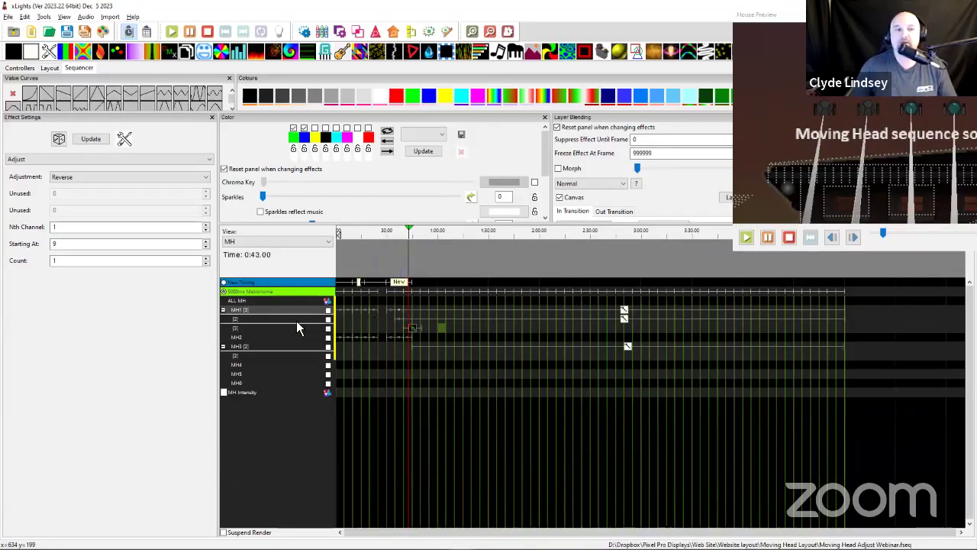
# Insert two extra effect layers above MH6's row
pyautogui.rightClick(252, 393)
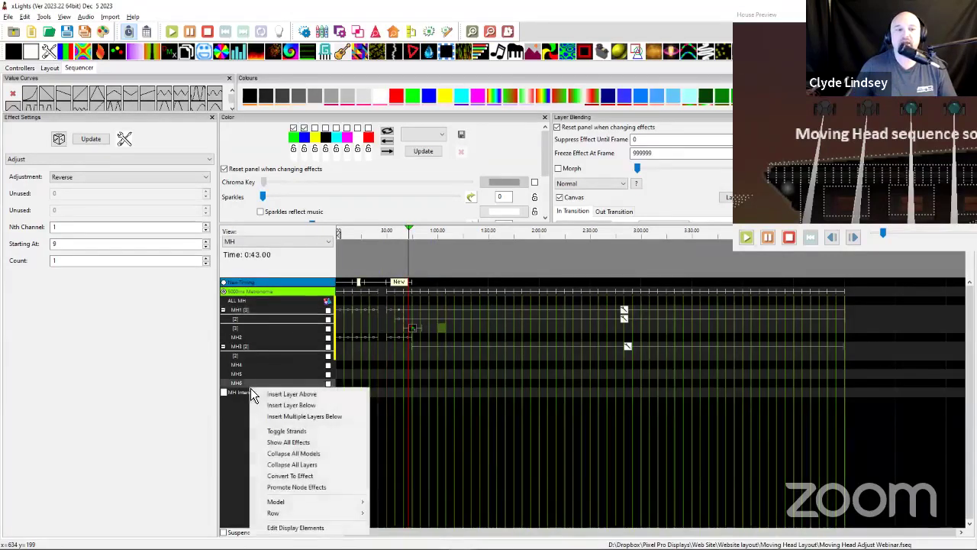
pyautogui.click(258, 393)
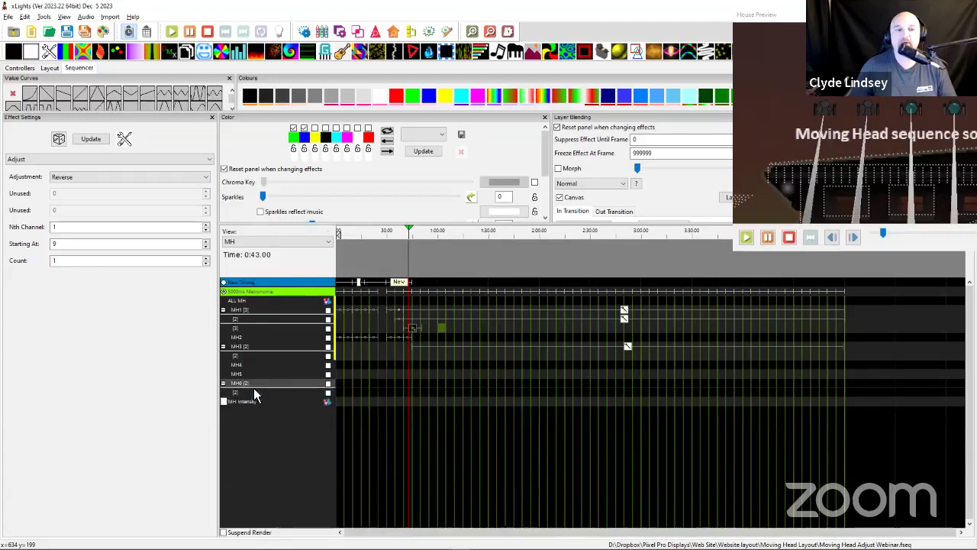
pyautogui.rightClick(254, 387)
pyautogui.click(370, 388)
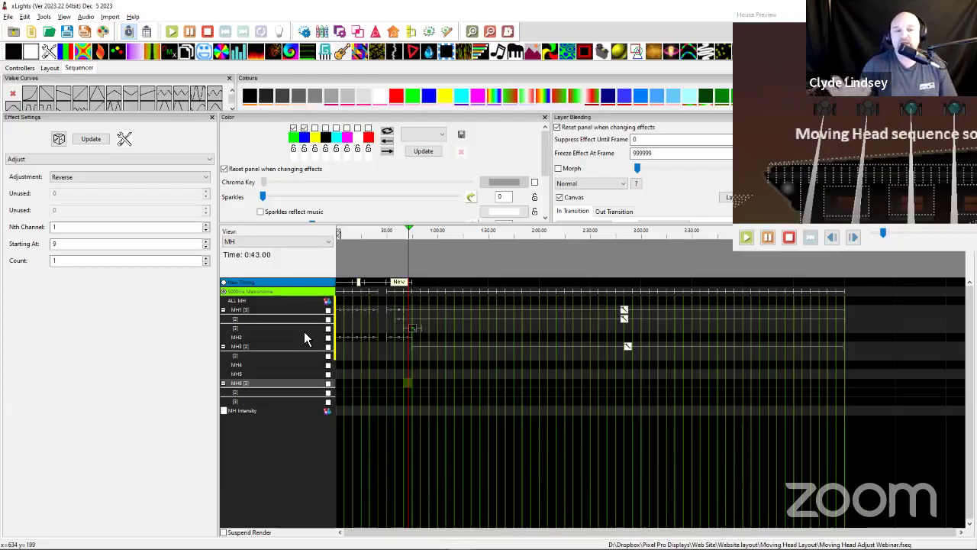
# Select both MH1 Adjust effects ending at 5:00.350
pyautogui.click(406, 382)
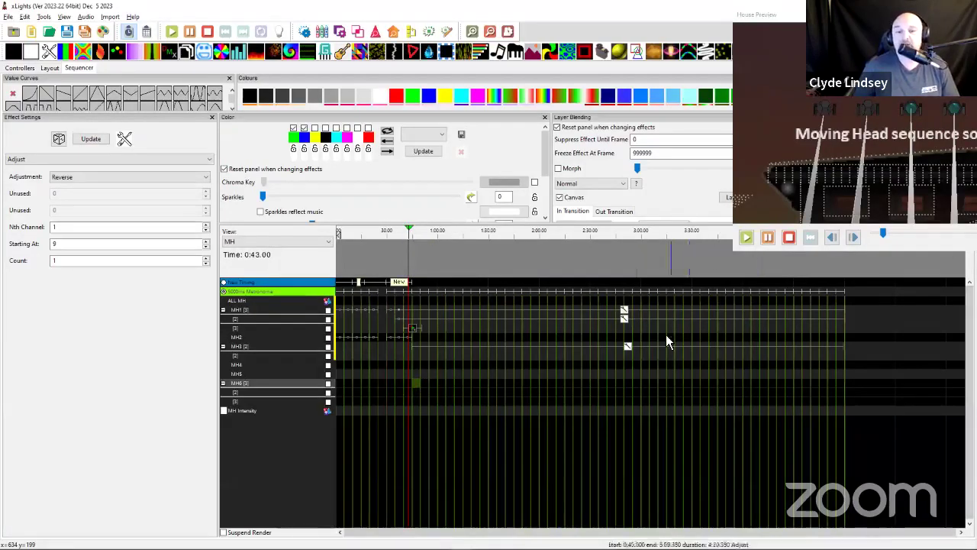
pyautogui.click(574, 378)
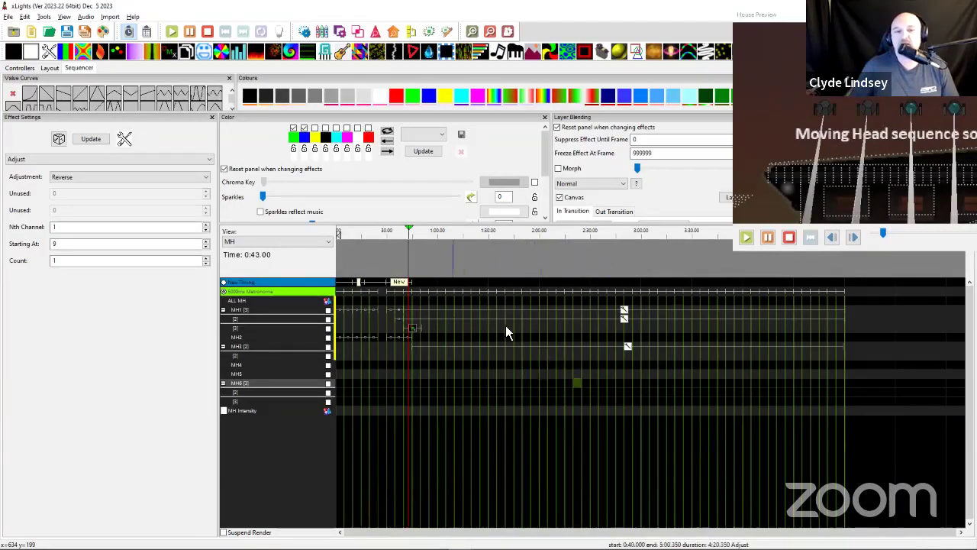
pyautogui.click(429, 321)
pyautogui.moveTo(429, 320); pyautogui.dragTo(413, 321)
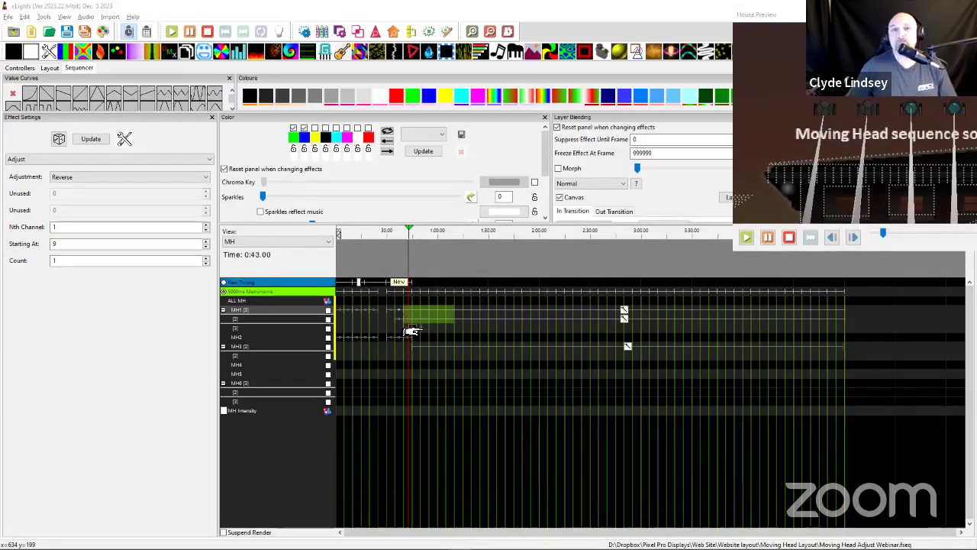
# Save the selected MH1 Adjust effects as a new preset named 'adjust moving heads'
pyautogui.click(429, 32)
pyautogui.click(659, 173)
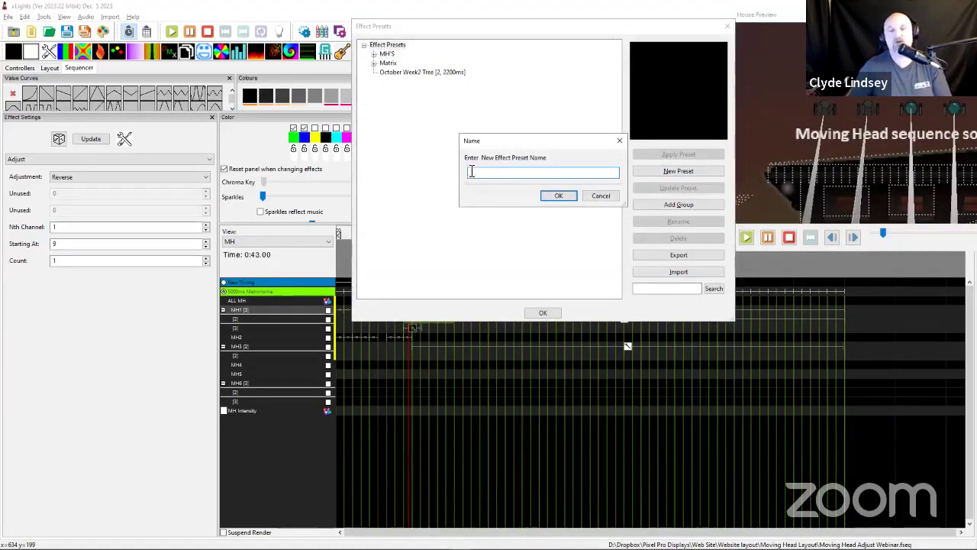
pyautogui.write('adjust moving heads')
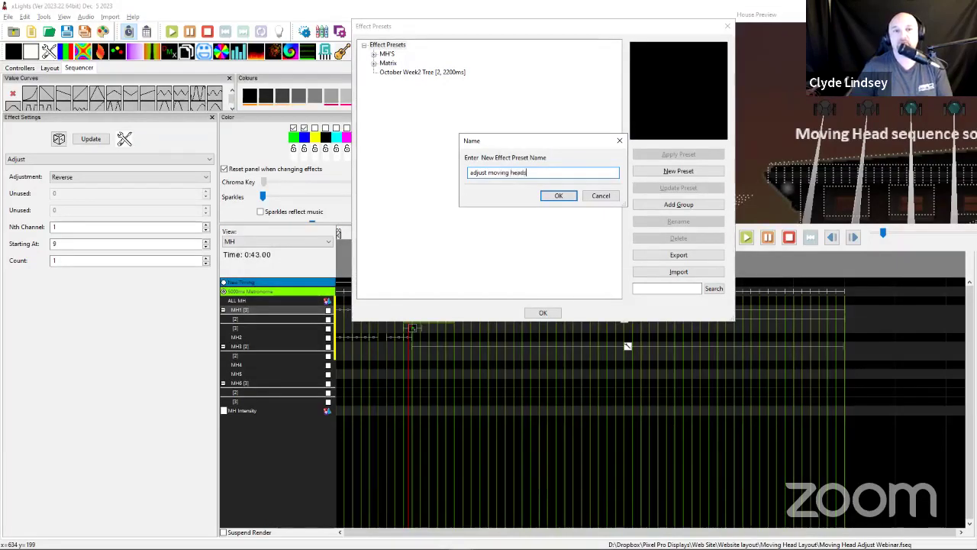
pyautogui.press('Return')
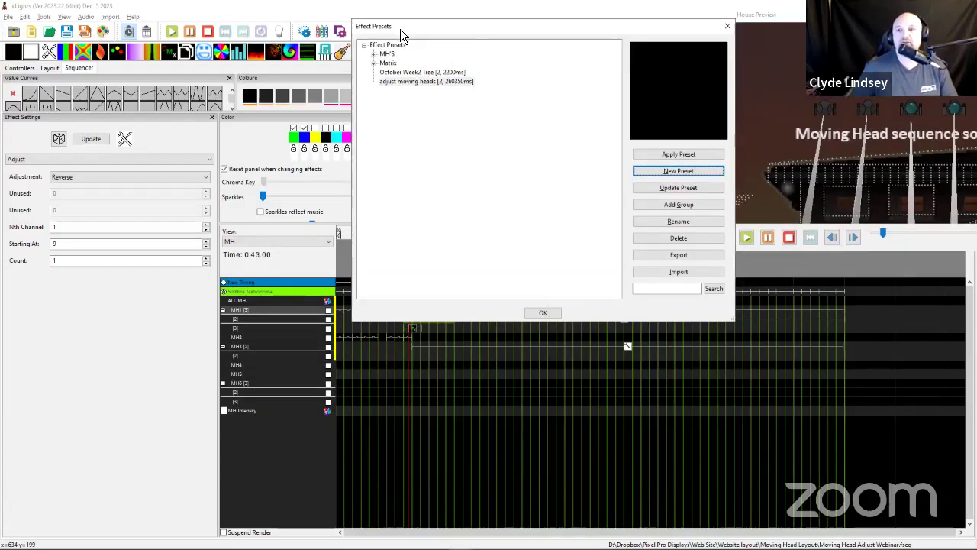
# Apply the 'adjust moving heads' preset to MH6, stretched back to the timeline start
pyautogui.moveTo(400, 29); pyautogui.dragTo(593, 21)
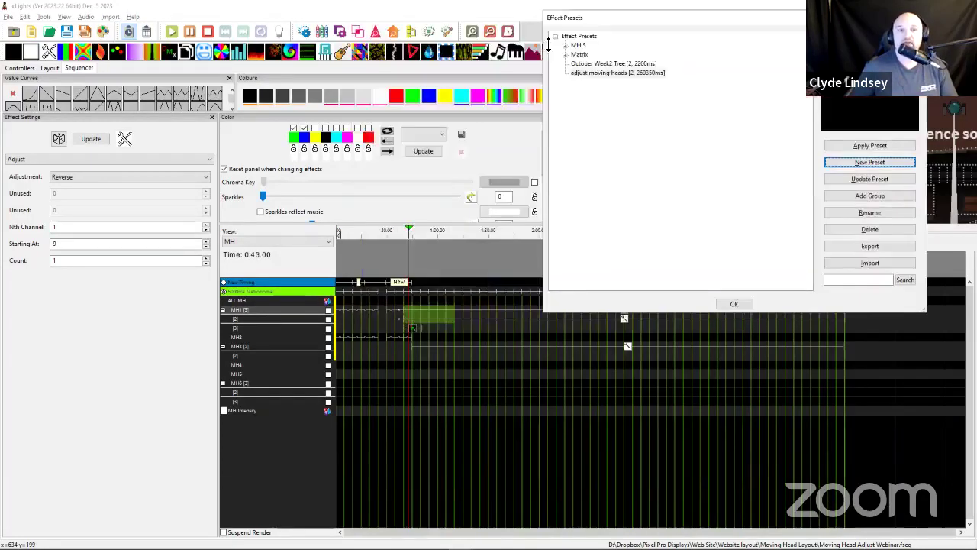
pyautogui.click(421, 384)
pyautogui.click(589, 72)
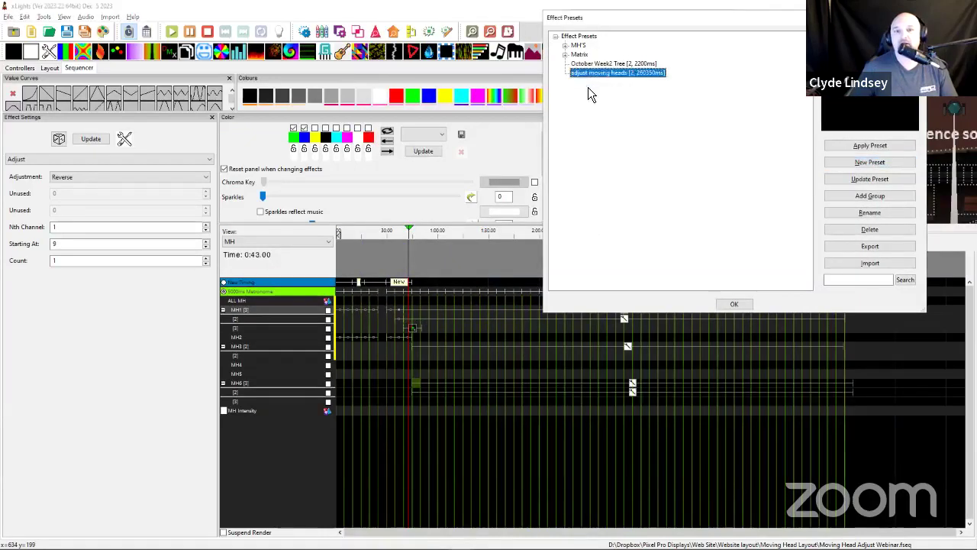
pyautogui.click(395, 380)
pyautogui.click(412, 392)
pyautogui.moveTo(412, 392); pyautogui.dragTo(180, 396)
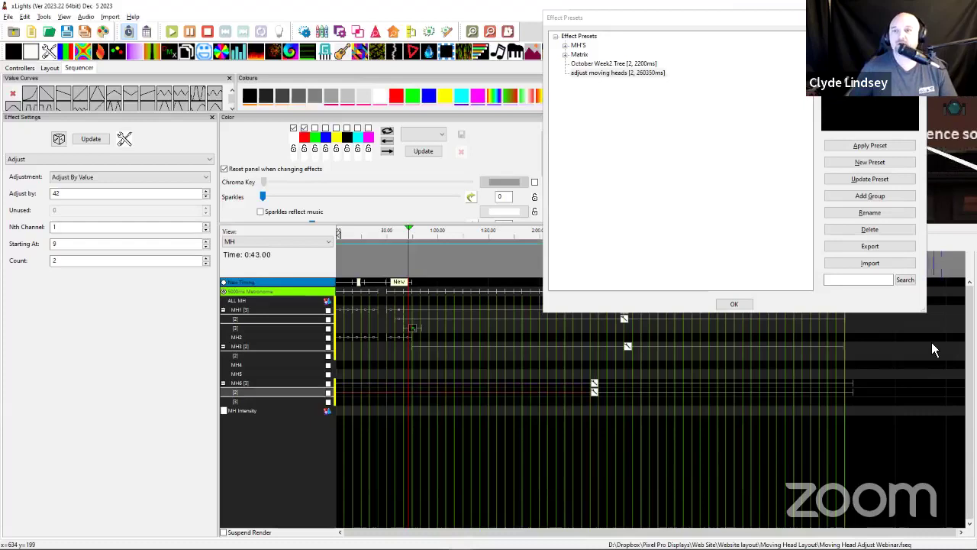
pyautogui.click(602, 18)
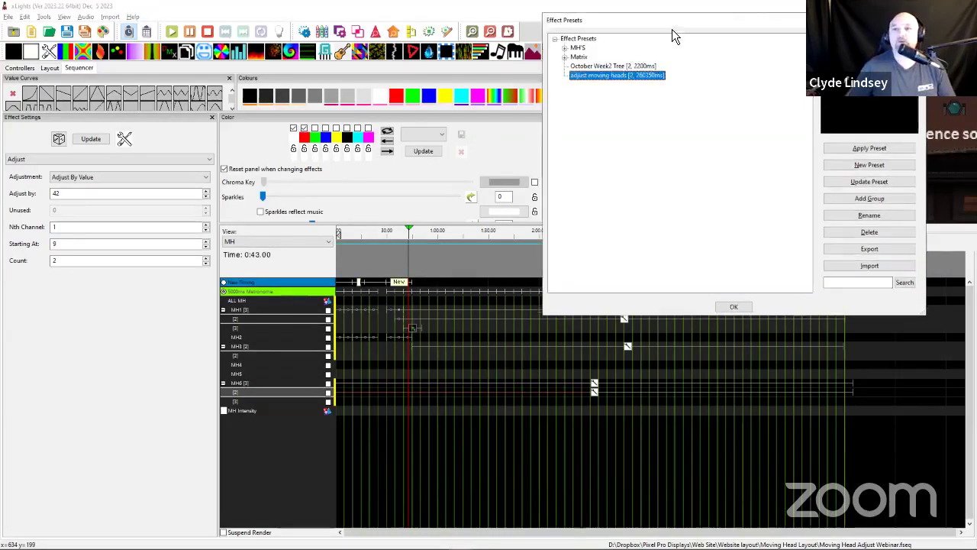
pyautogui.press('Escape')
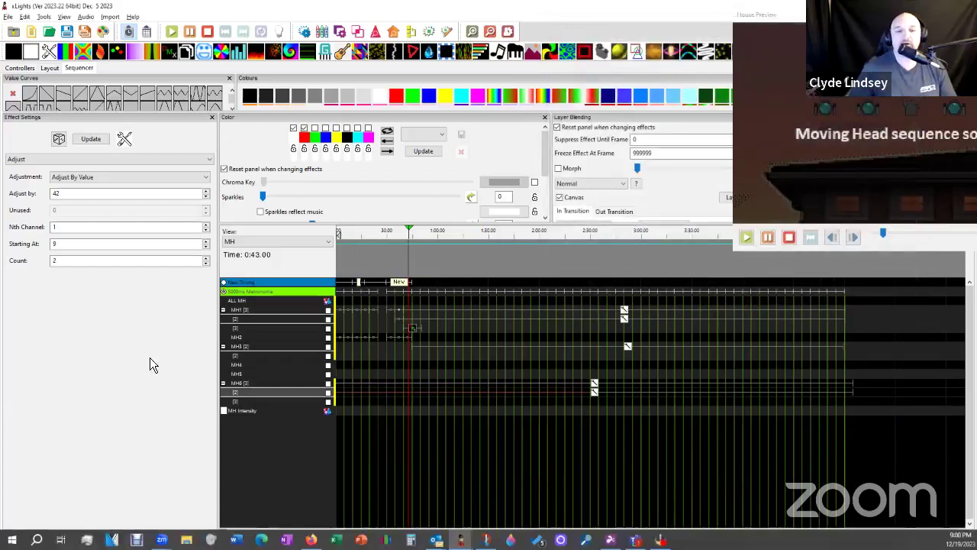
pyautogui.click(344, 390)
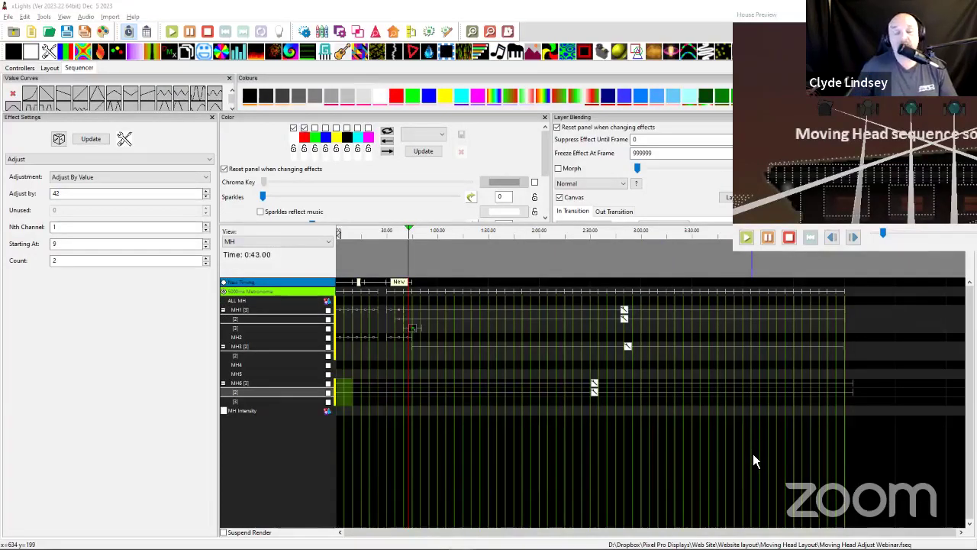
pyautogui.click(842, 395)
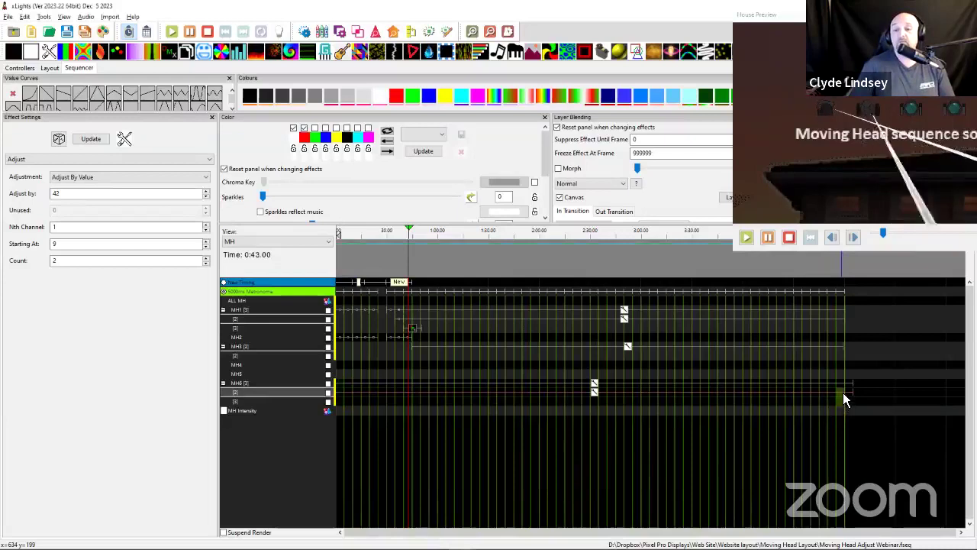
pyautogui.click(841, 395)
pyautogui.hotkey('ctrl', 's')
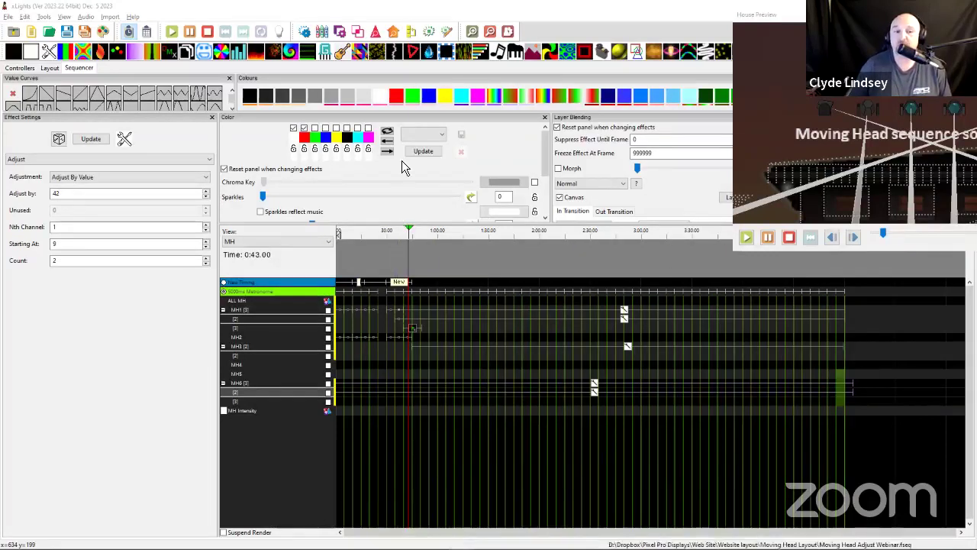
# Expand the MH Intensity group into its six individual rows
pyautogui.scroll(3, 369, 260)
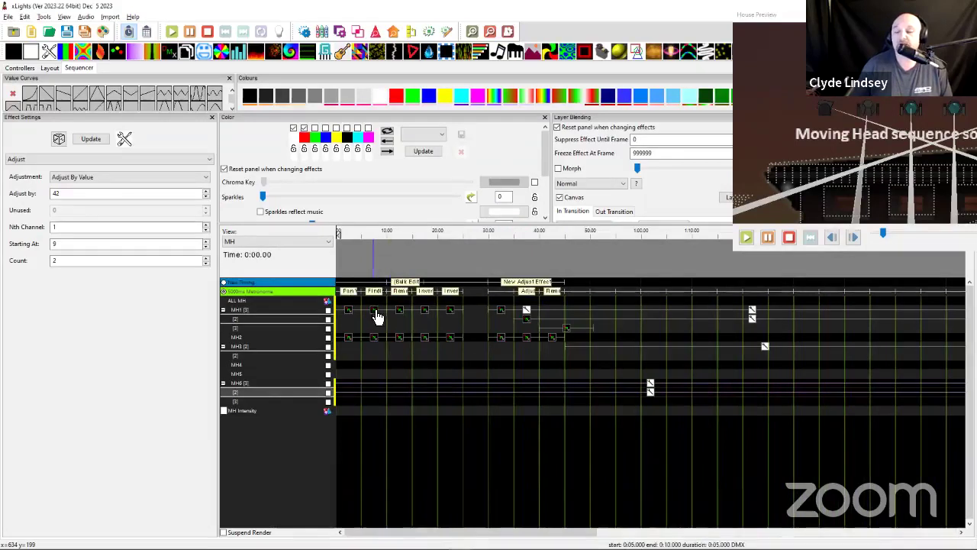
pyautogui.click(236, 412)
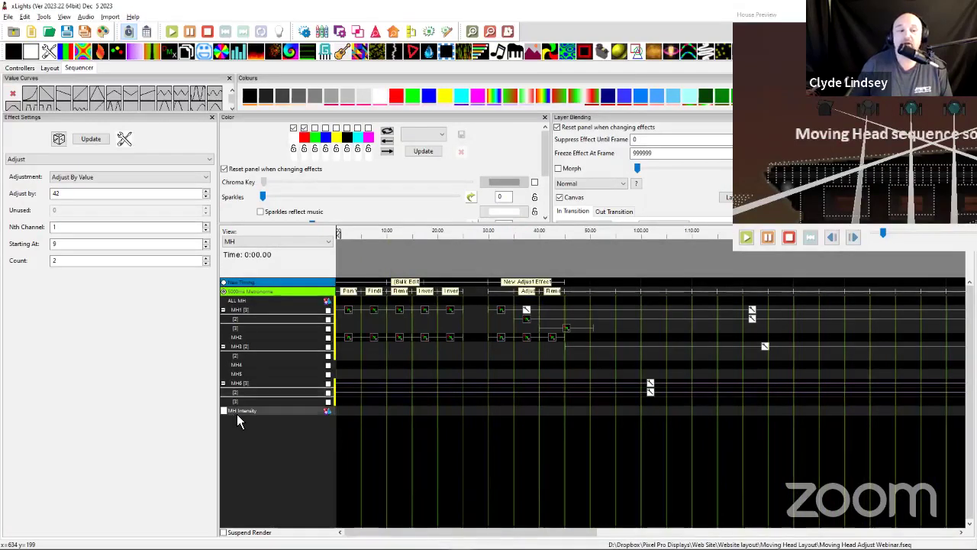
pyautogui.doubleClick(237, 412)
pyautogui.click(349, 263)
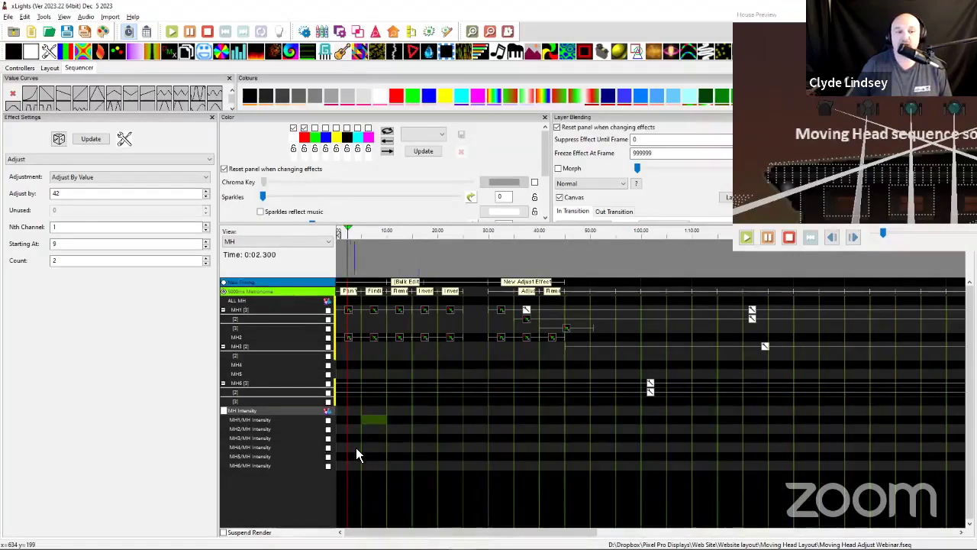
# Place an On effect on MH3's intensity row and lengthen it to run 0:10.000–0:11.900
pyautogui.click(393, 429)
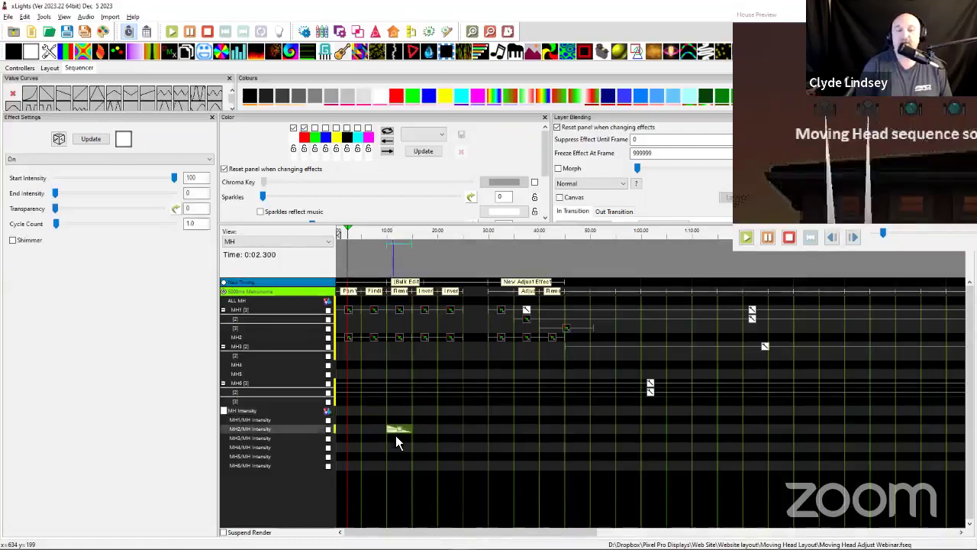
pyautogui.moveTo(396, 435); pyautogui.dragTo(397, 444)
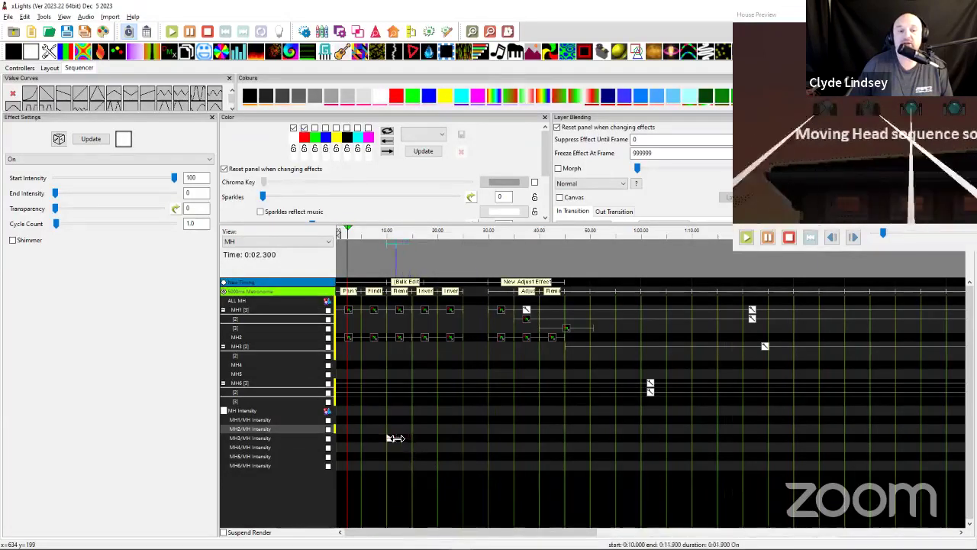
pyautogui.click(406, 440)
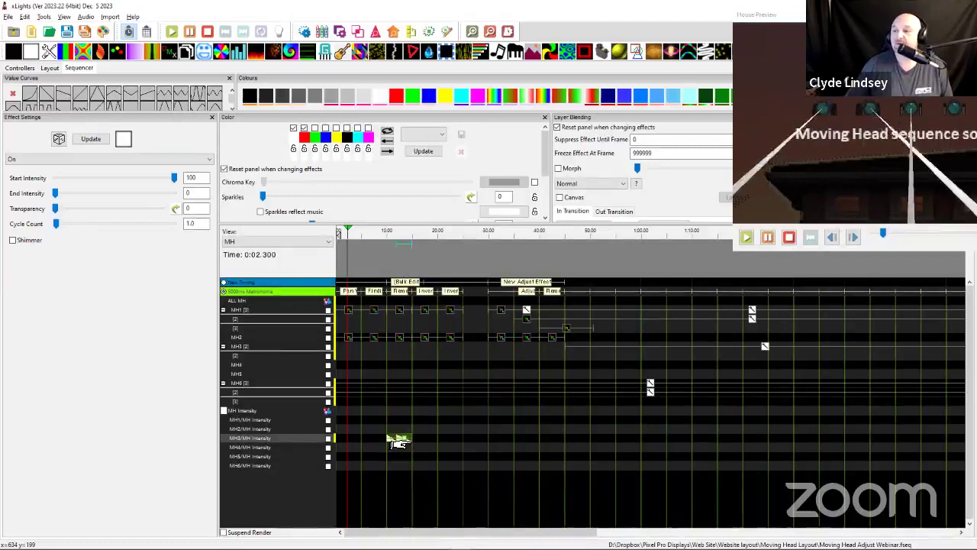
pyautogui.moveTo(388, 441); pyautogui.dragTo(437, 441)
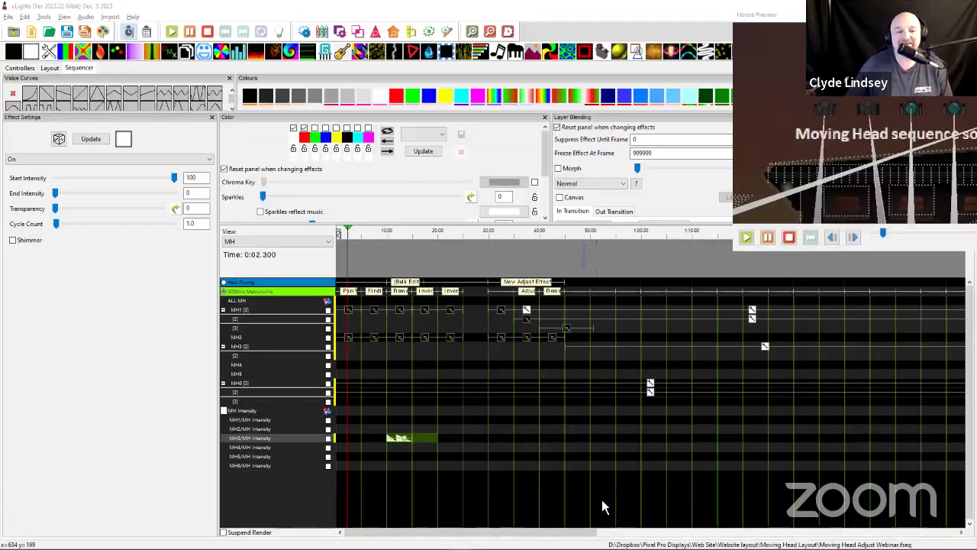
pyautogui.click(415, 439)
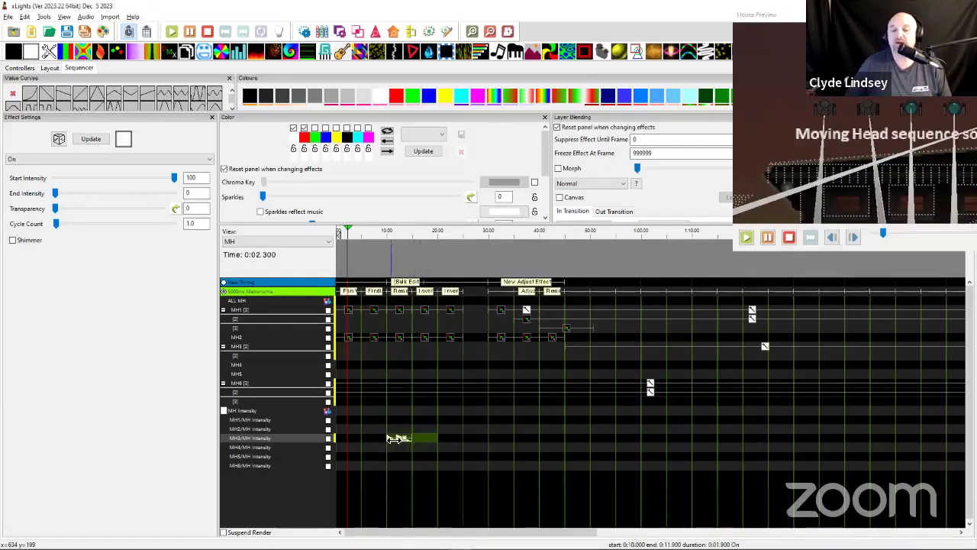
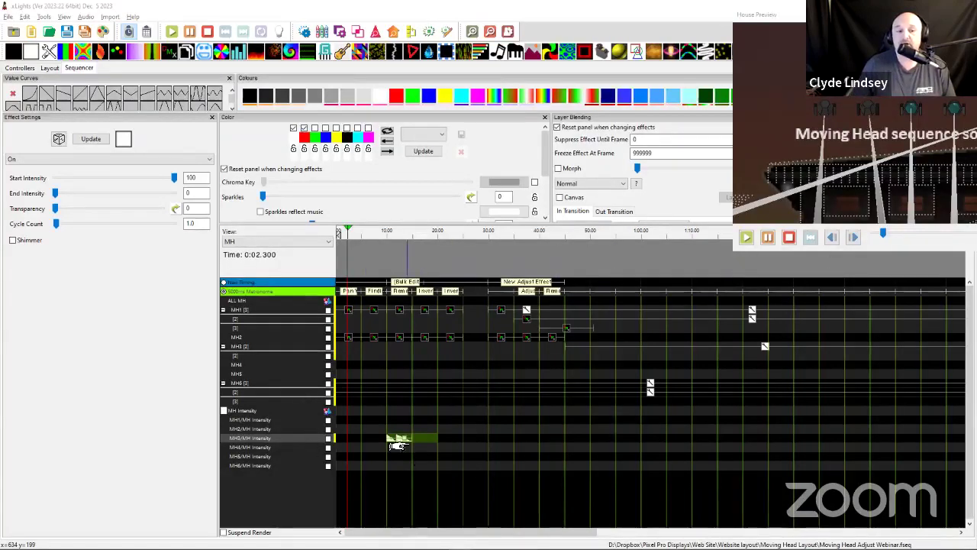
# Drag the MH3 intensity On effect's start from about 10 seconds back to roughly 5 seconds
pyautogui.moveTo(396, 438); pyautogui.dragTo(369, 439)
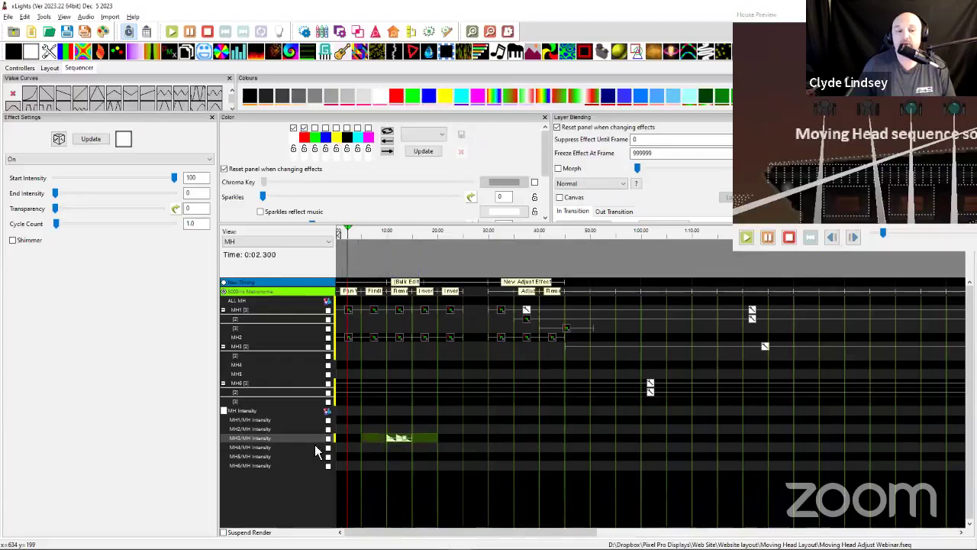